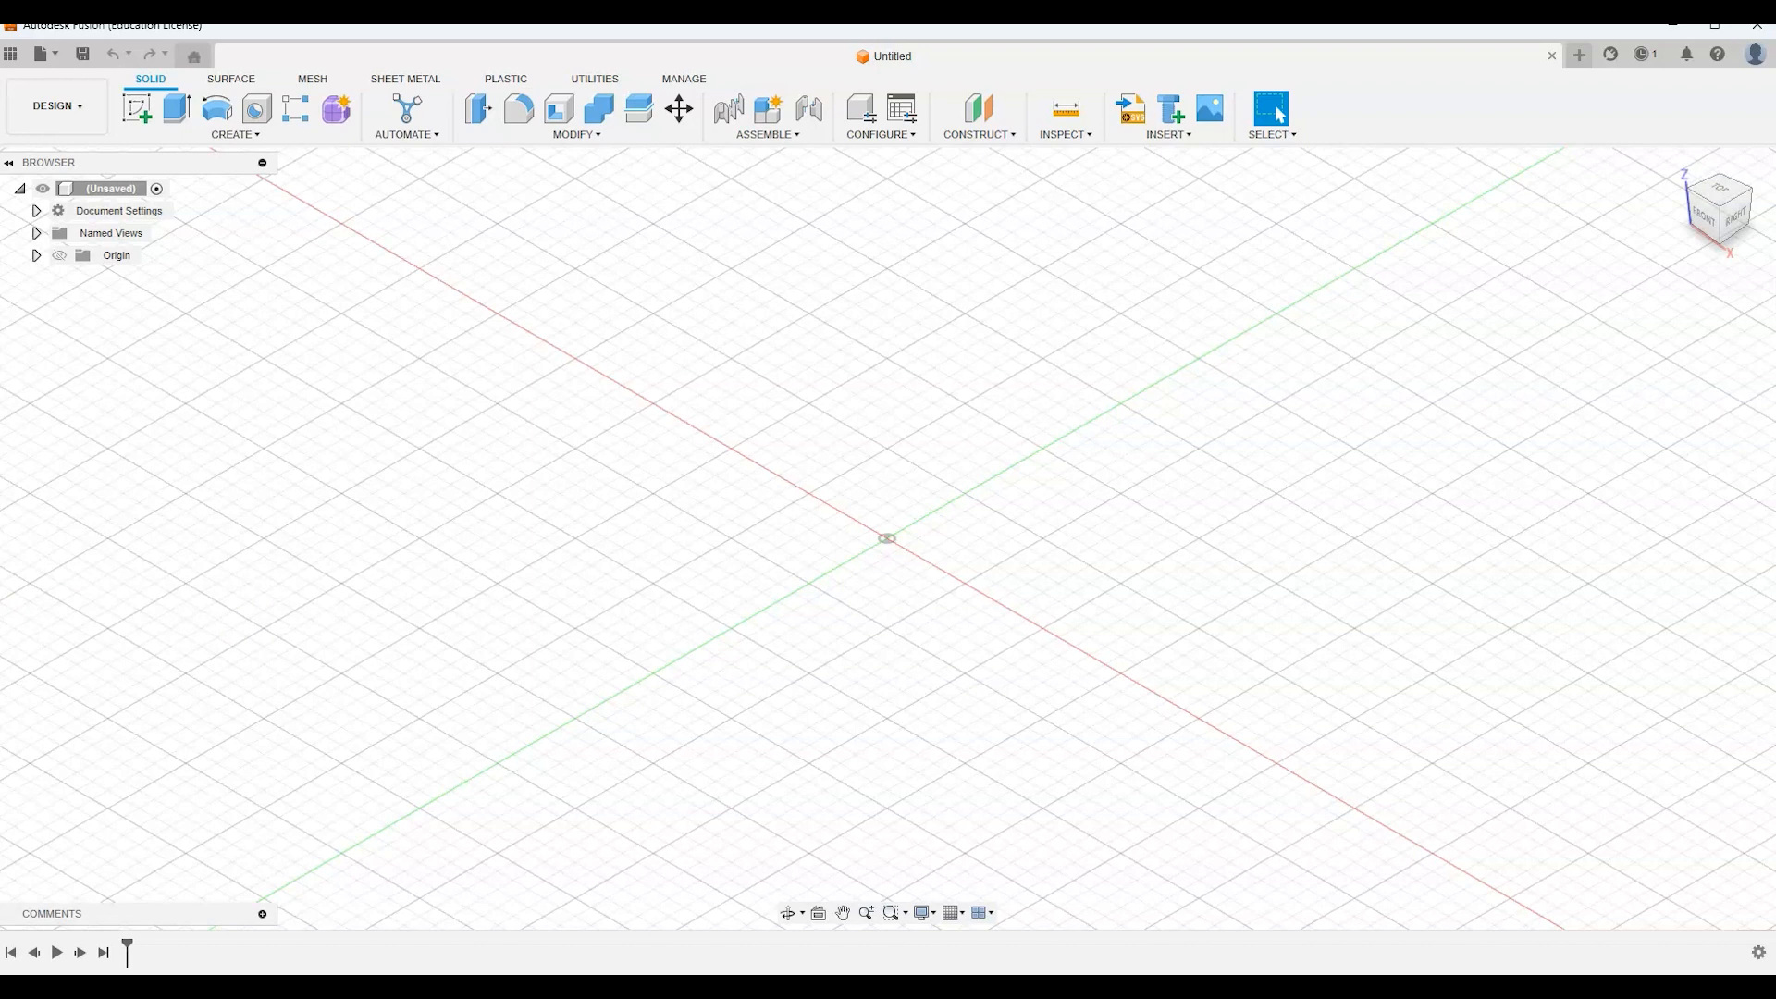
Bring up the two hand-drawn desk lamp reference images, examine the layout and dimensions, and move them out of view
drag(0, 192, 1474, 219)
drag(0, 193, 650, 207)
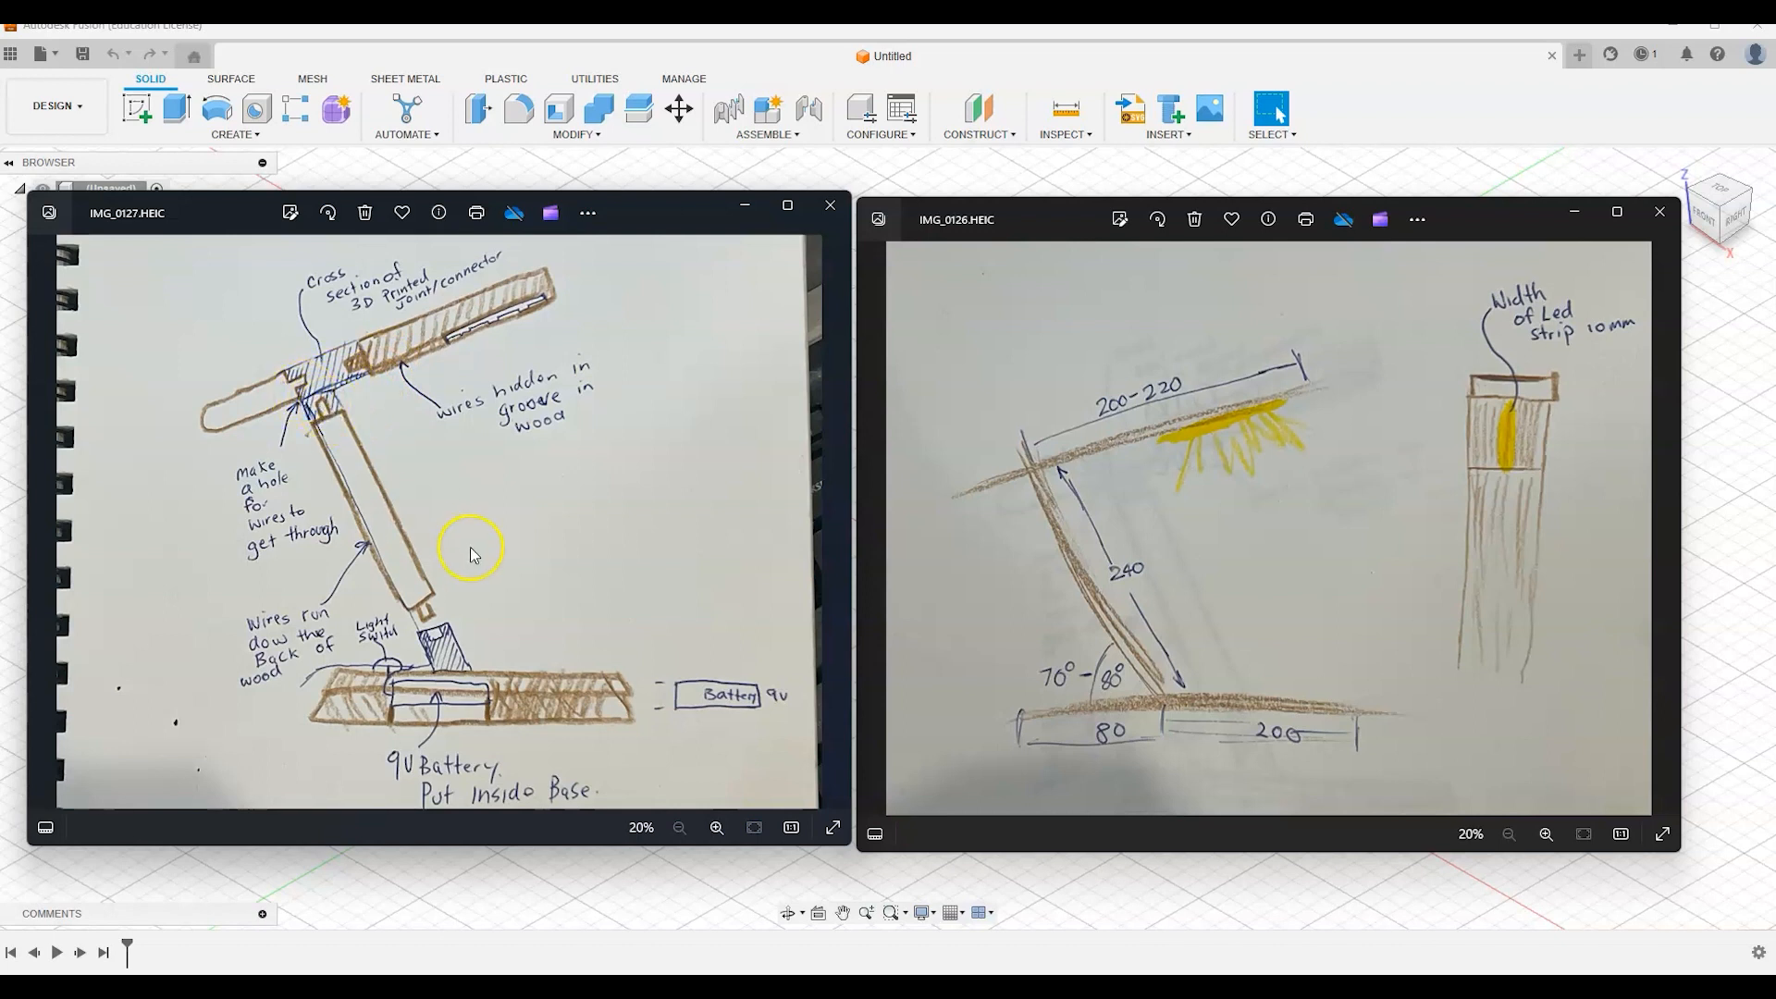
drag(674, 220, 0, 222)
drag(1034, 220, 0, 220)
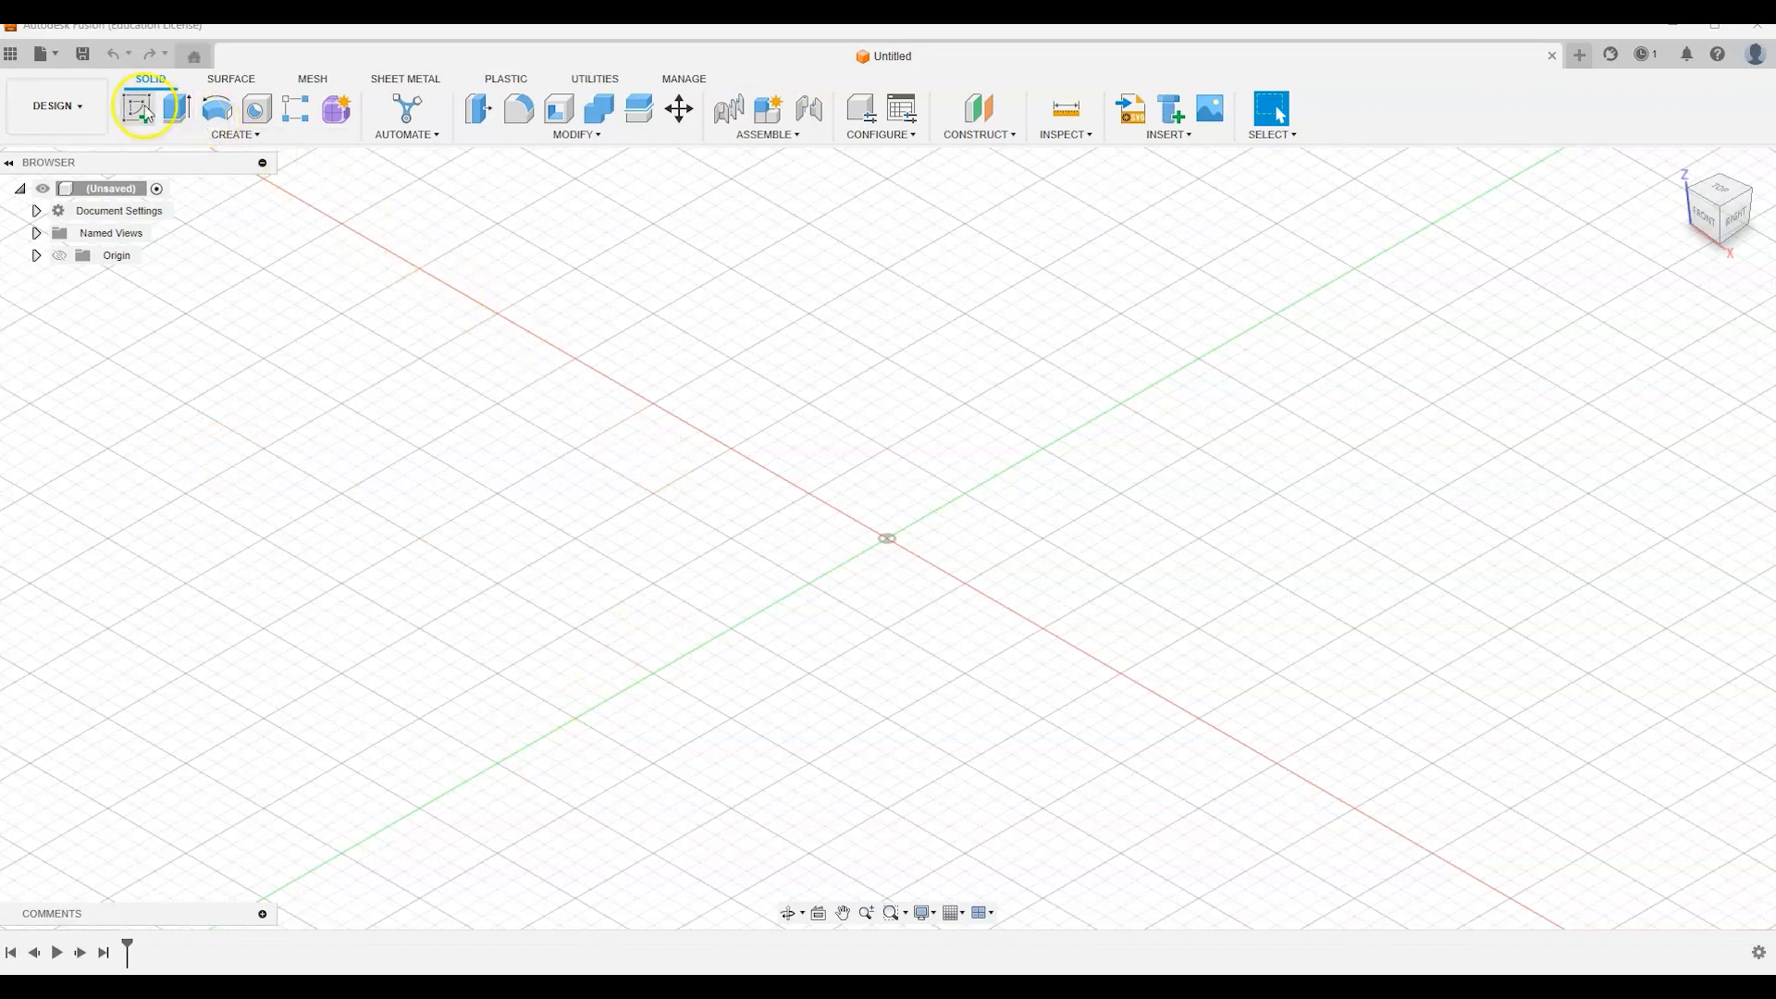
Start a new sketch on the front plane
click(940, 528)
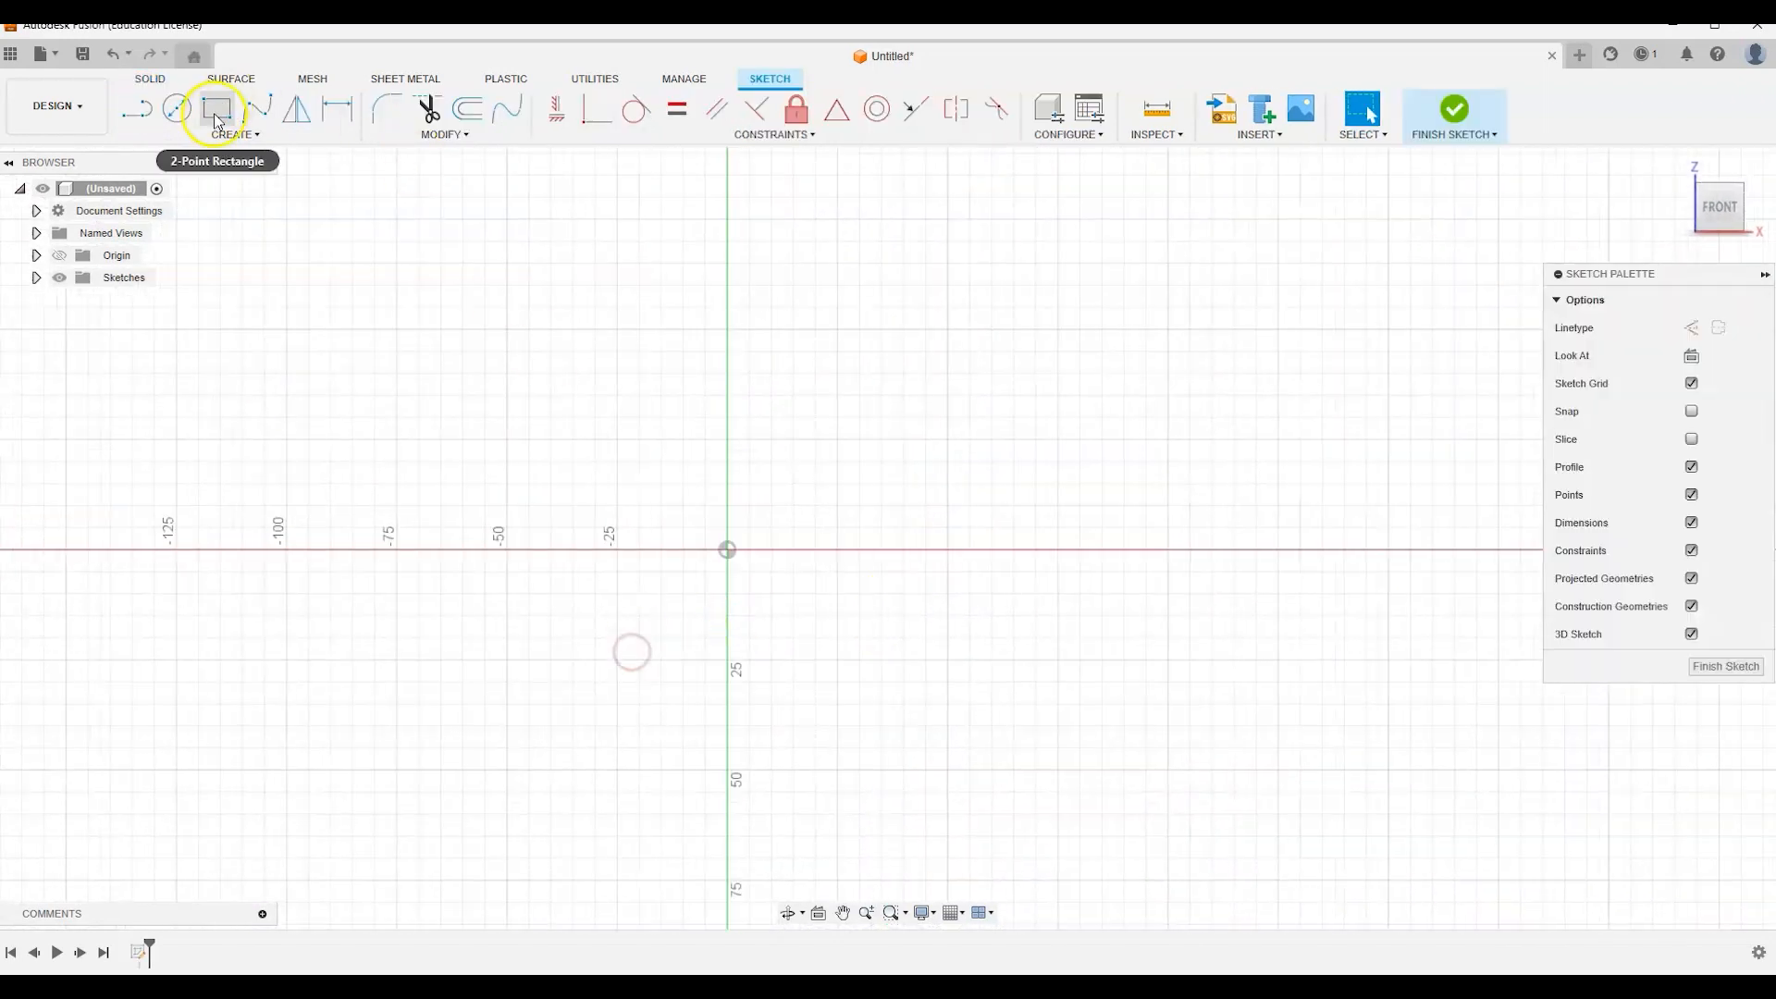
click(139, 113)
click(728, 549)
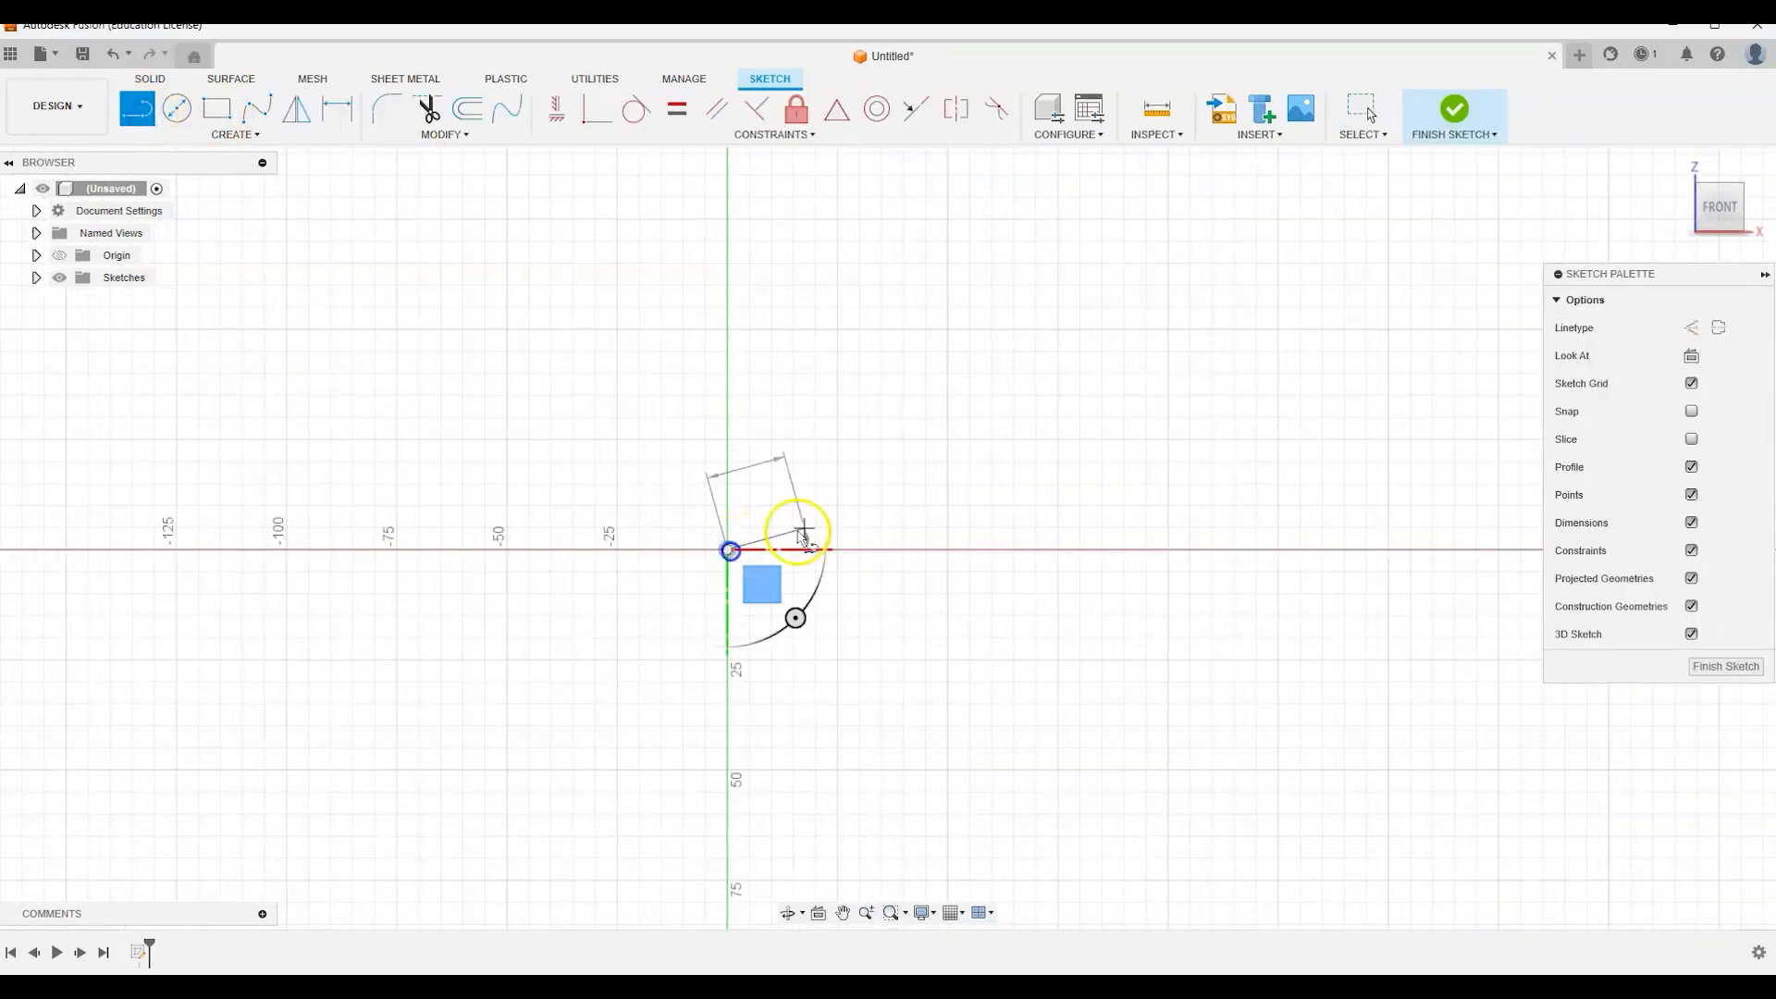
key(Escape)
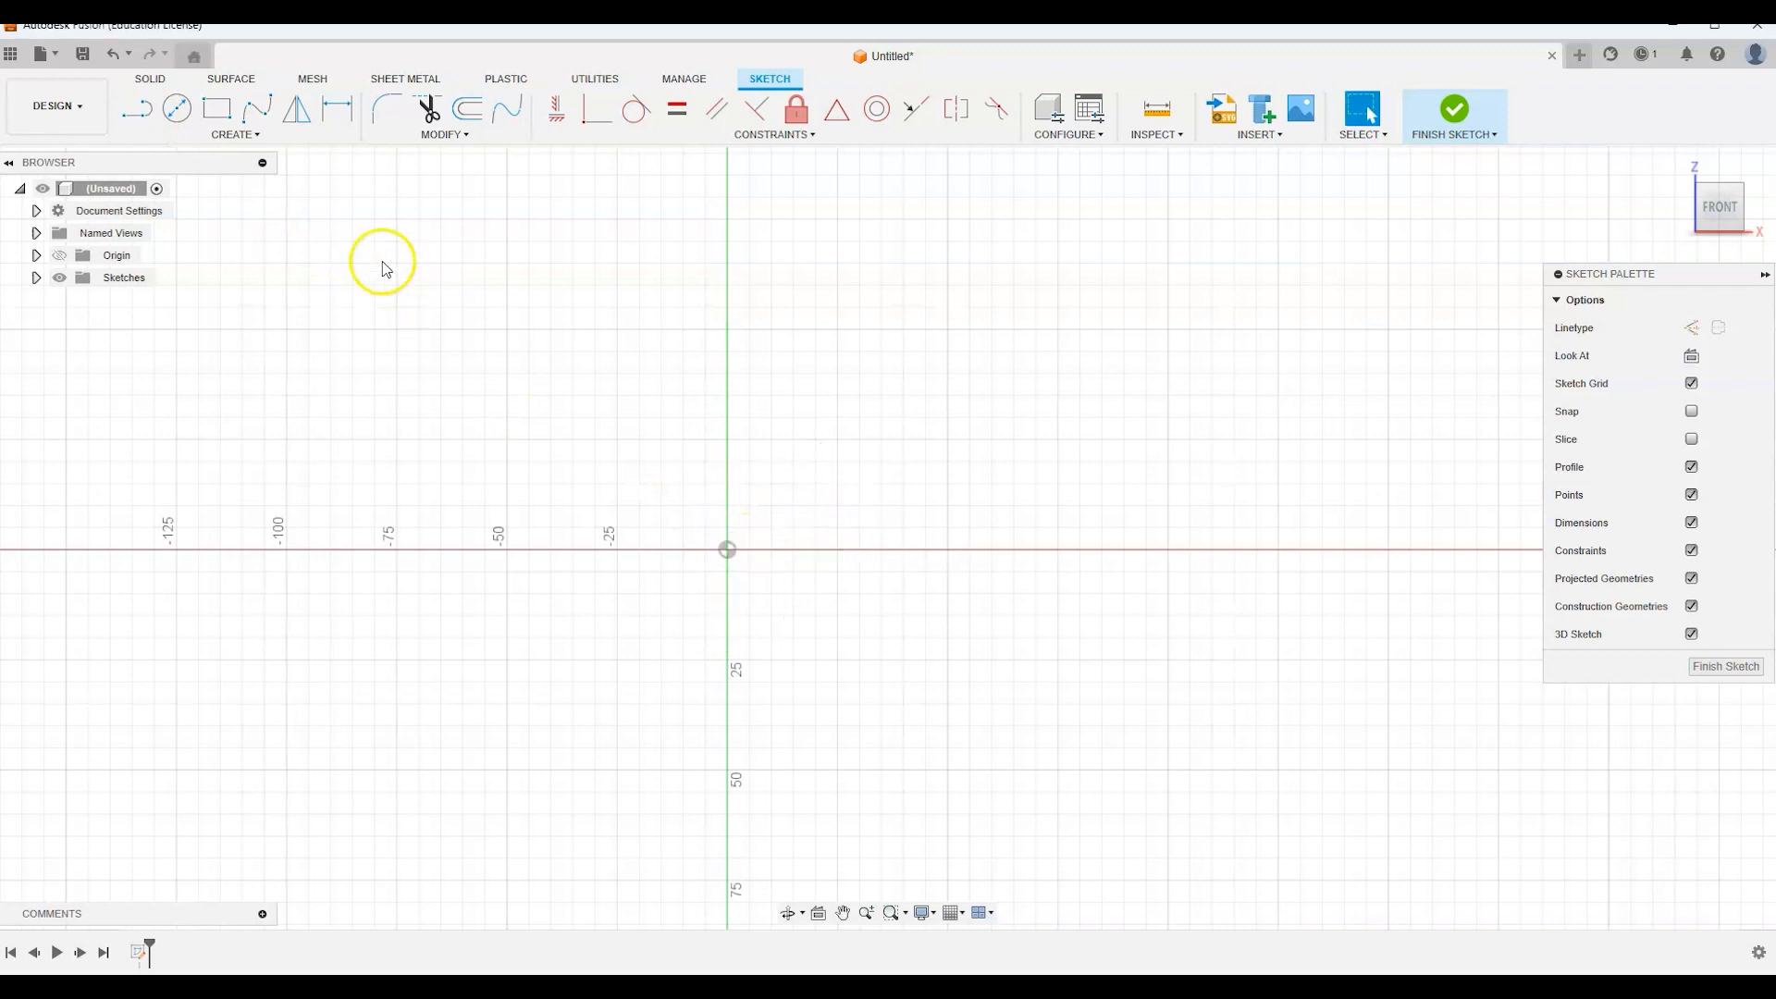
Draw a 280 mm by 30 mm two-point rectangle starting at the origin for the lamp base
click(217, 110)
click(727, 550)
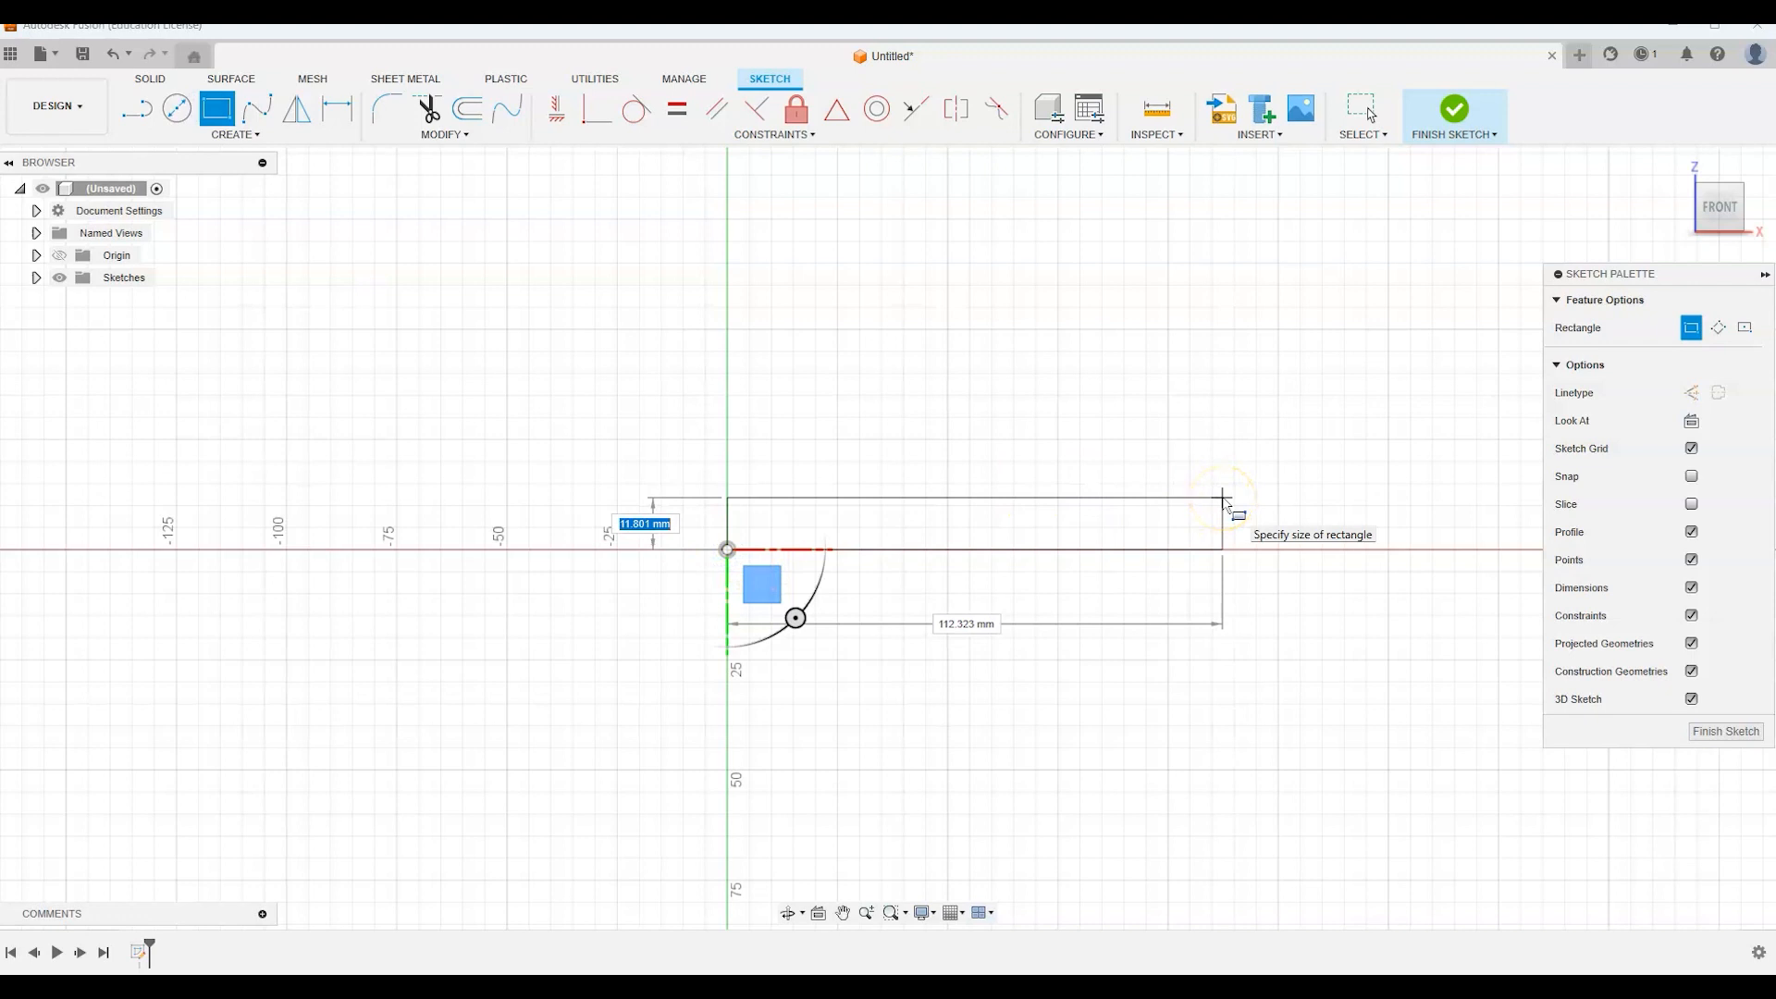
key(Tab)
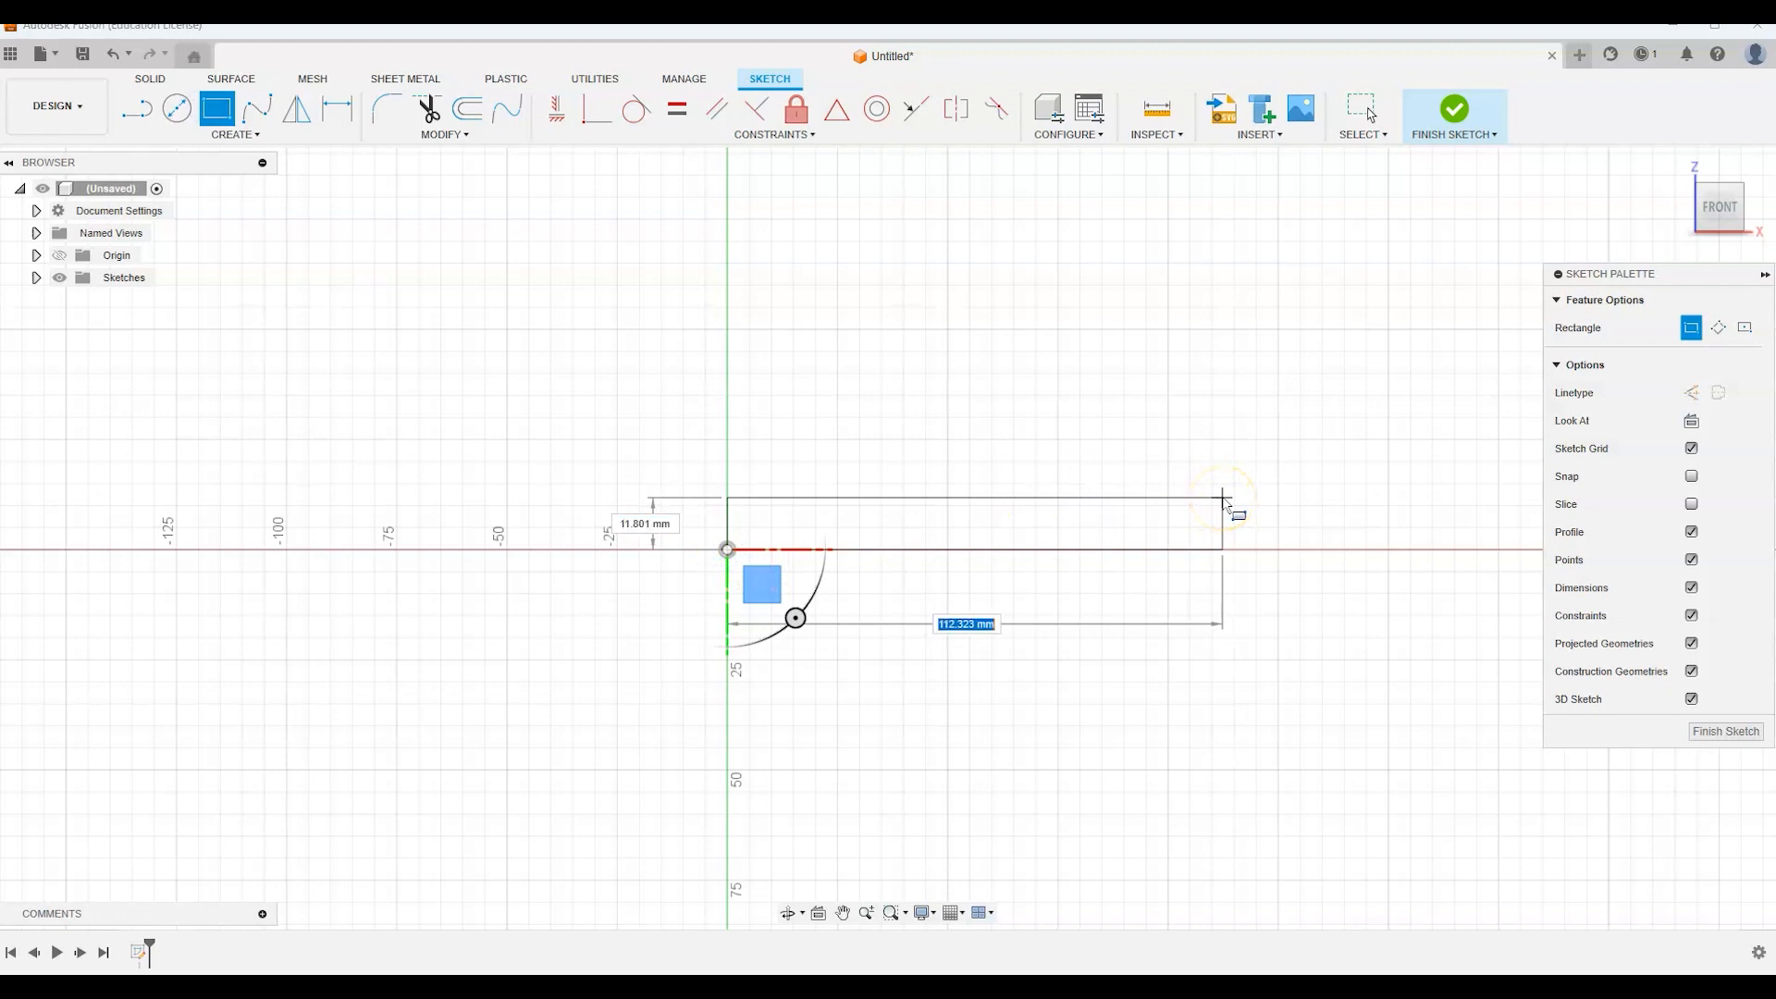
text(280)
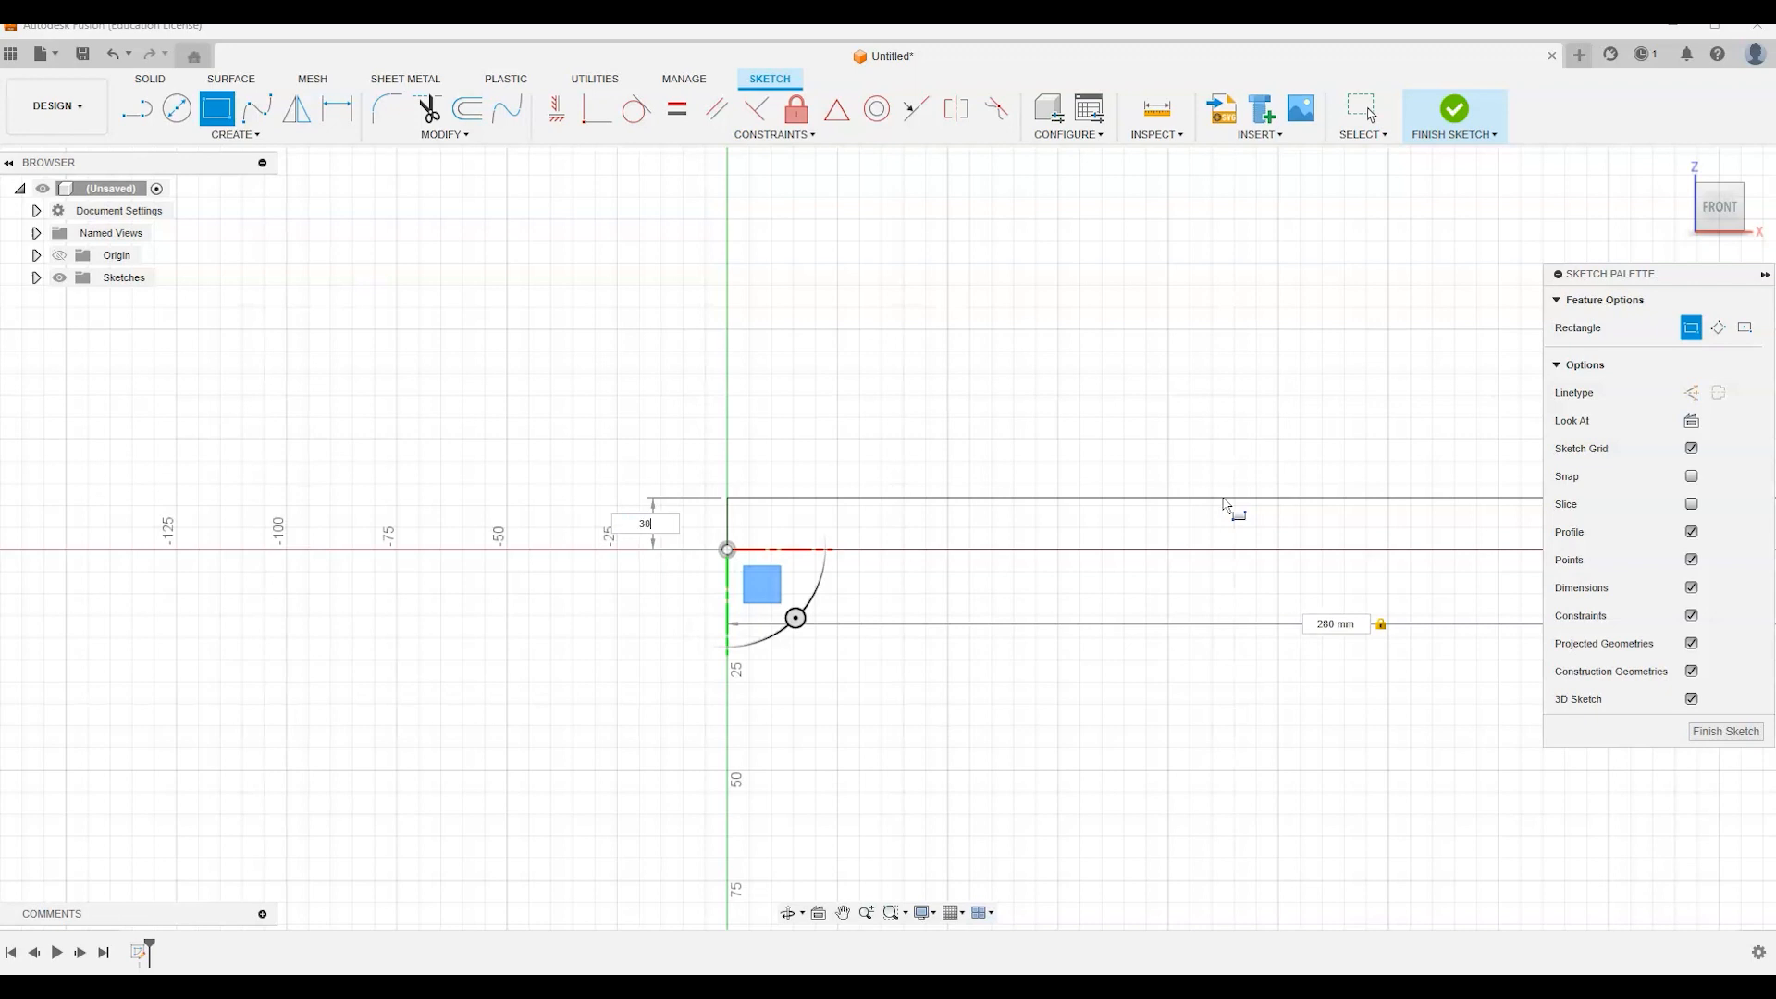
key(Return)
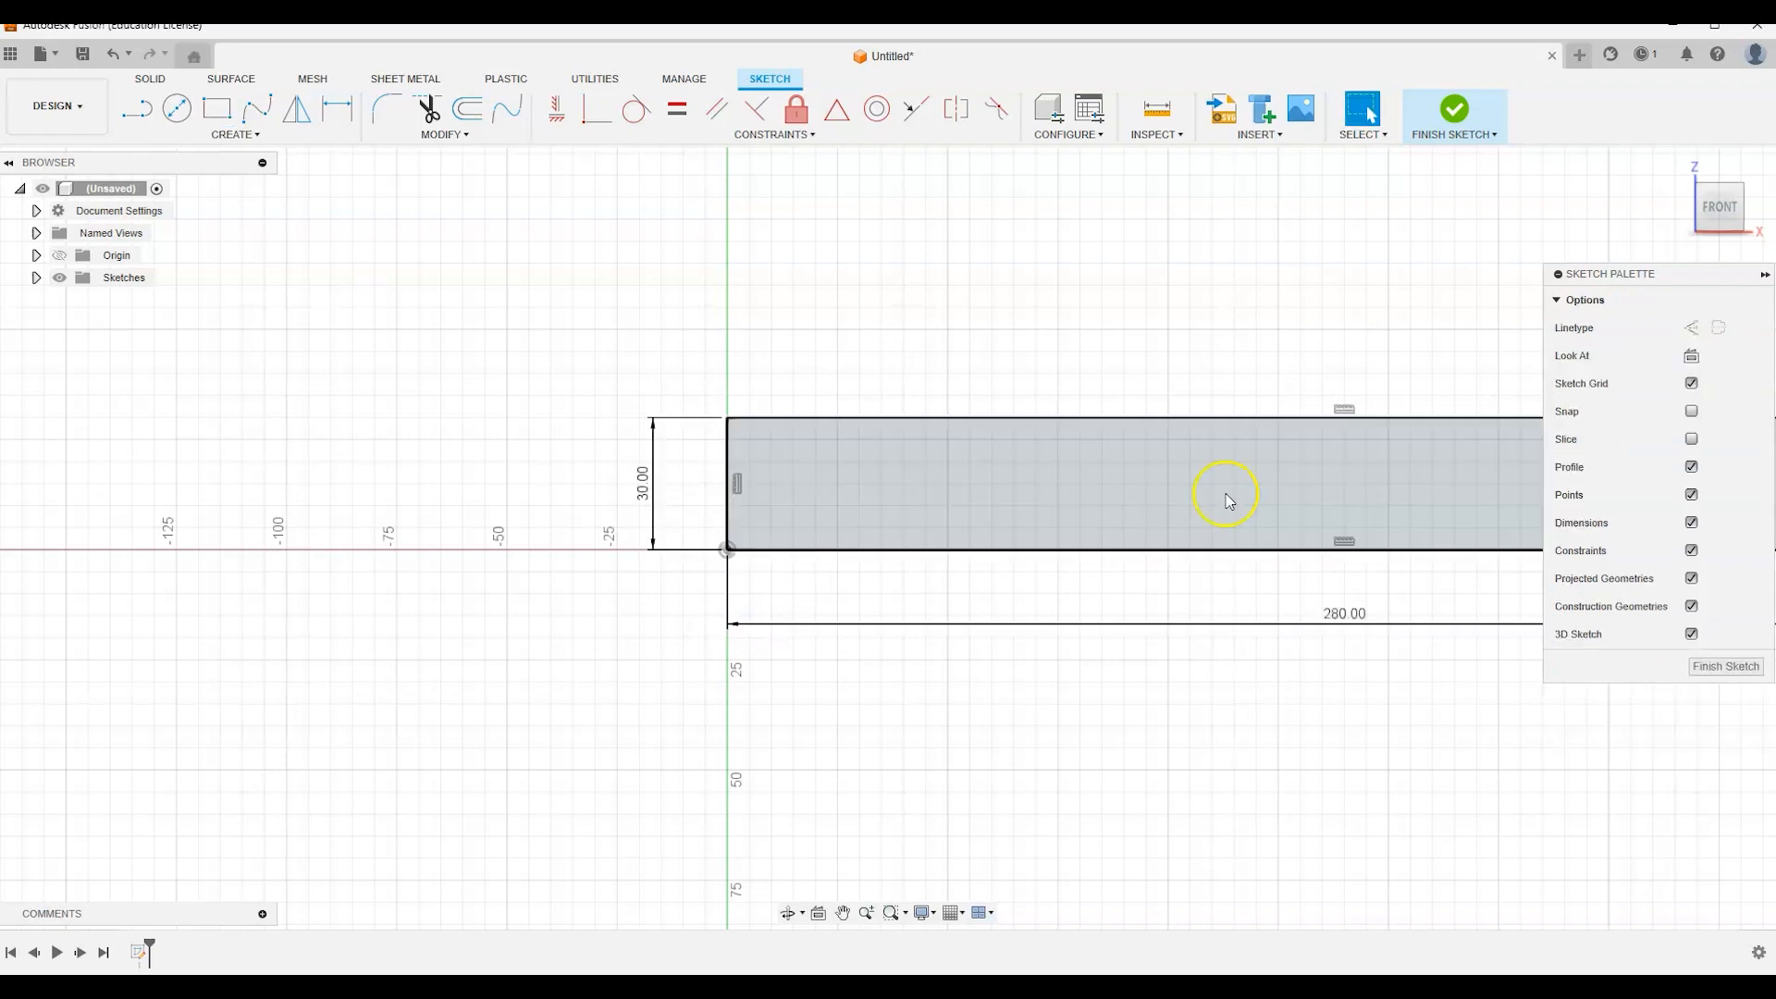
Draw a tilted 3-point rectangle about 41 mm wide, rising leftward from below the base, as the lamp's lower arm
scroll(1229, 500, down, 5)
middle_drag(1221, 408, 962, 508)
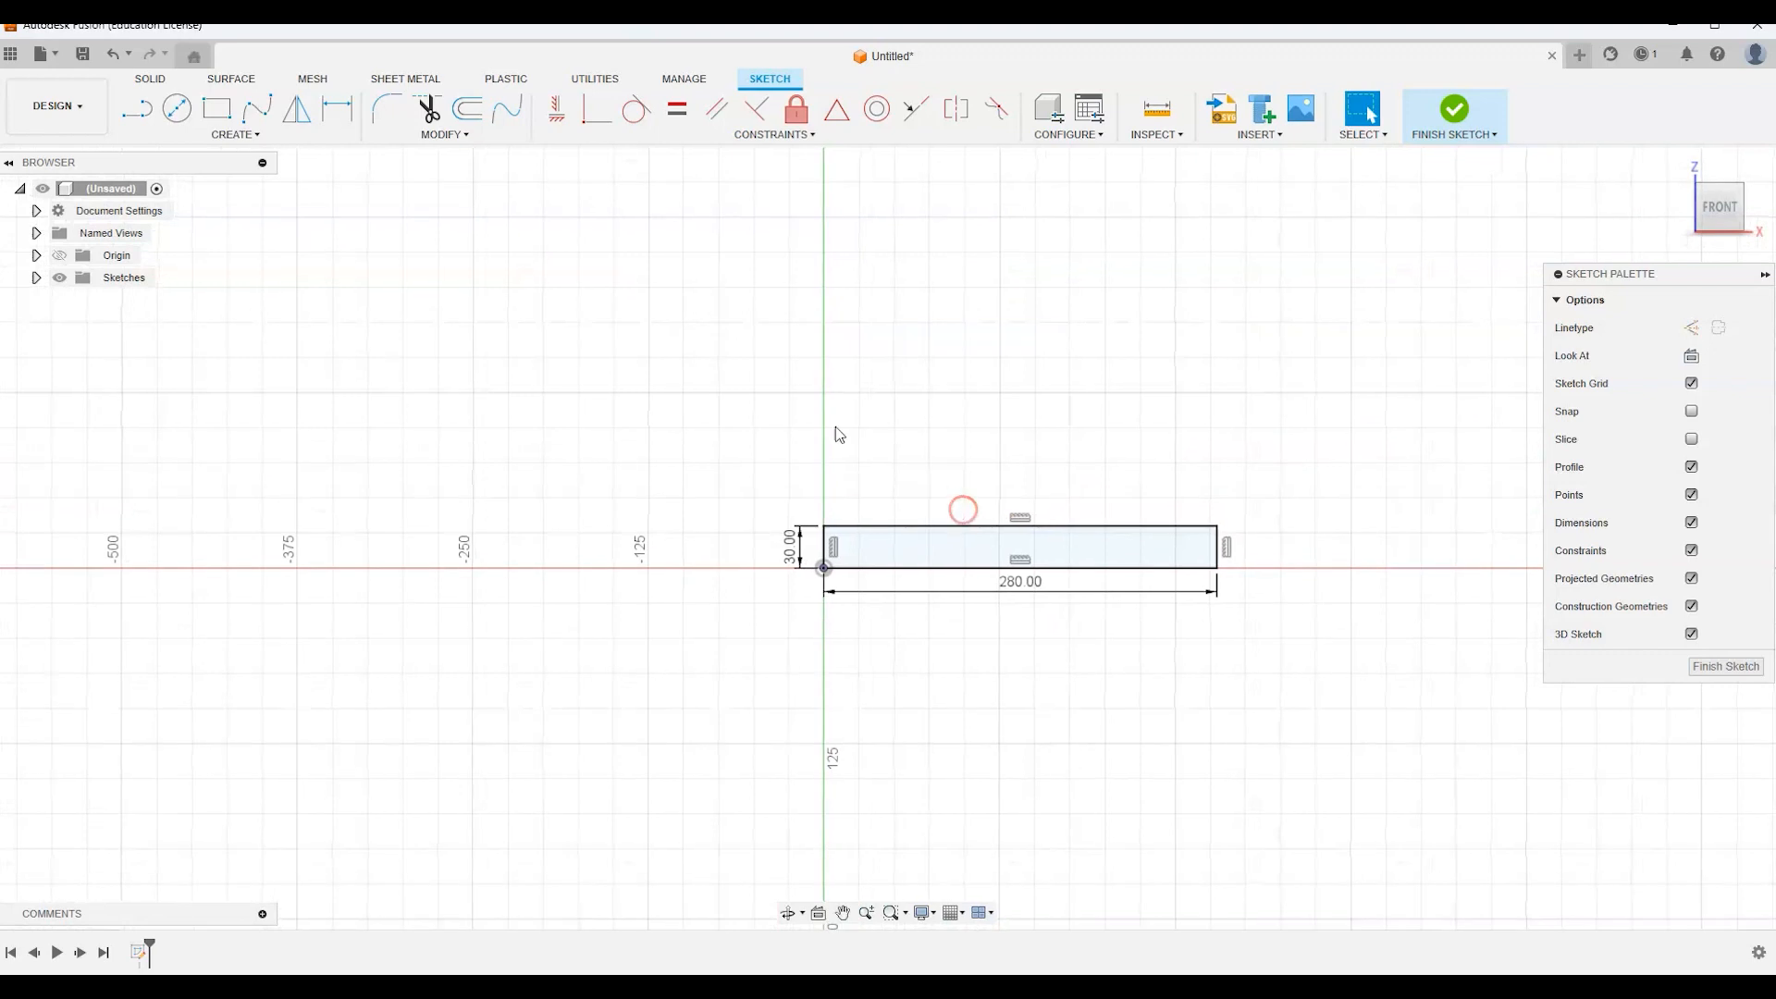
click(228, 146)
mouse_move(231, 182)
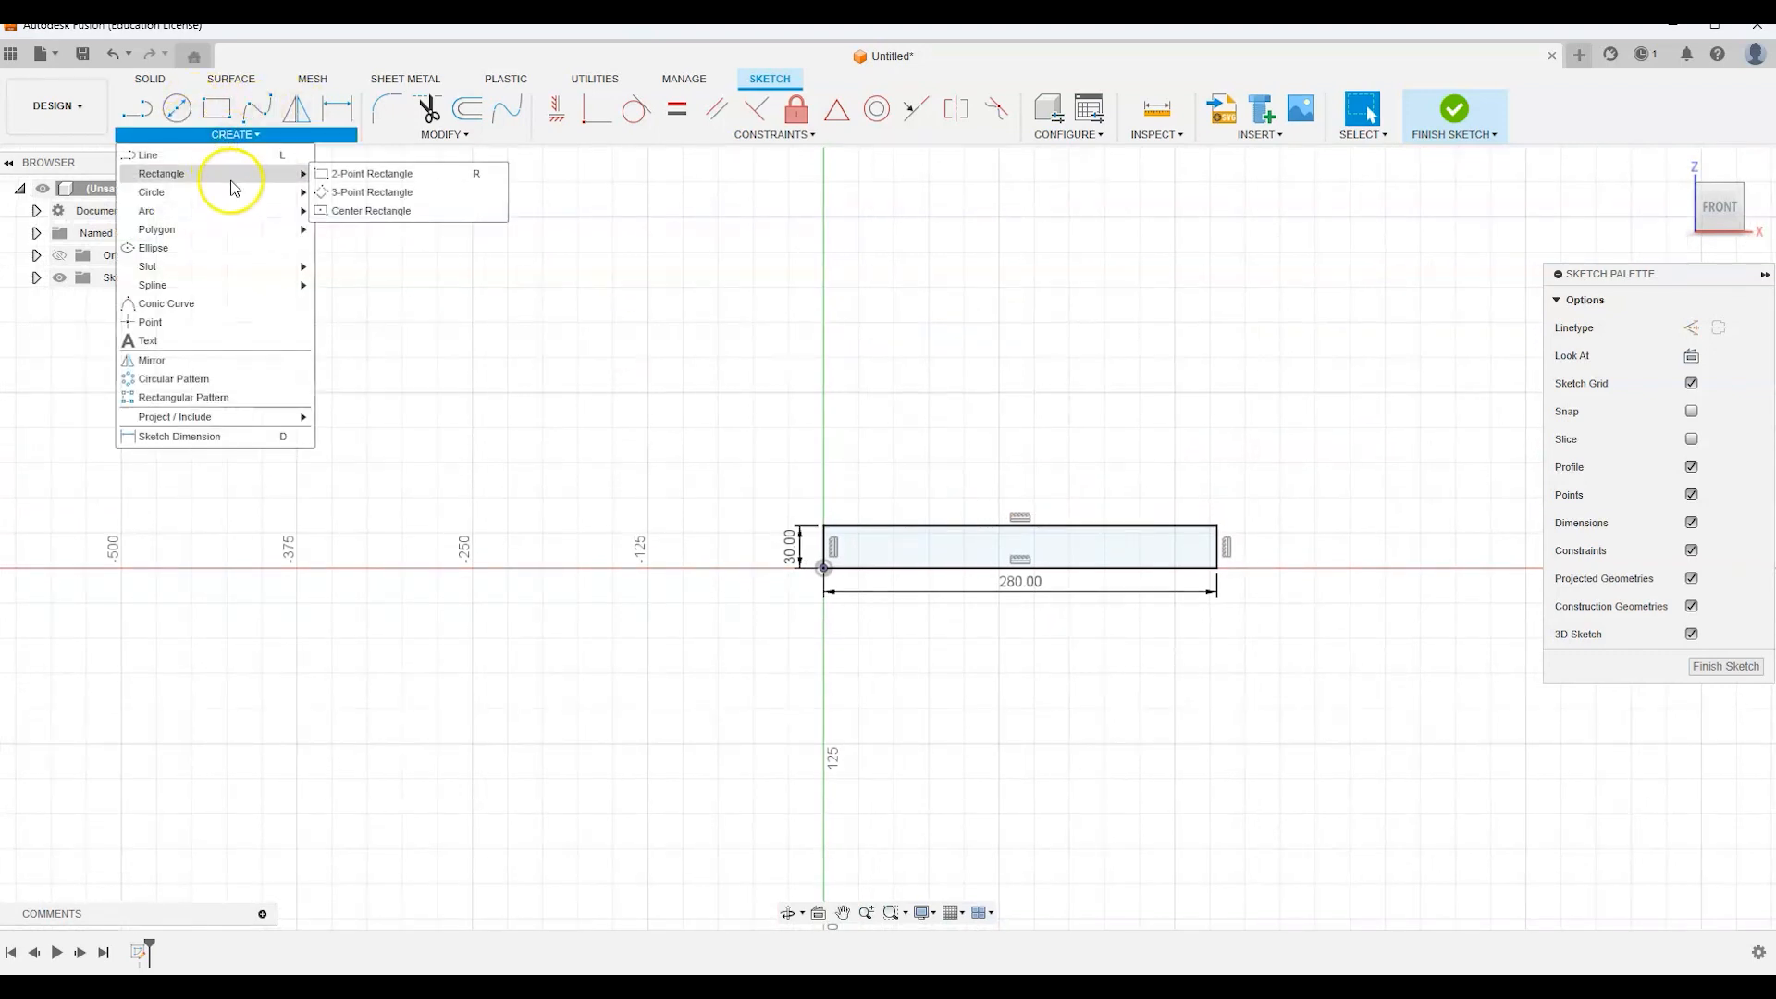
click(370, 193)
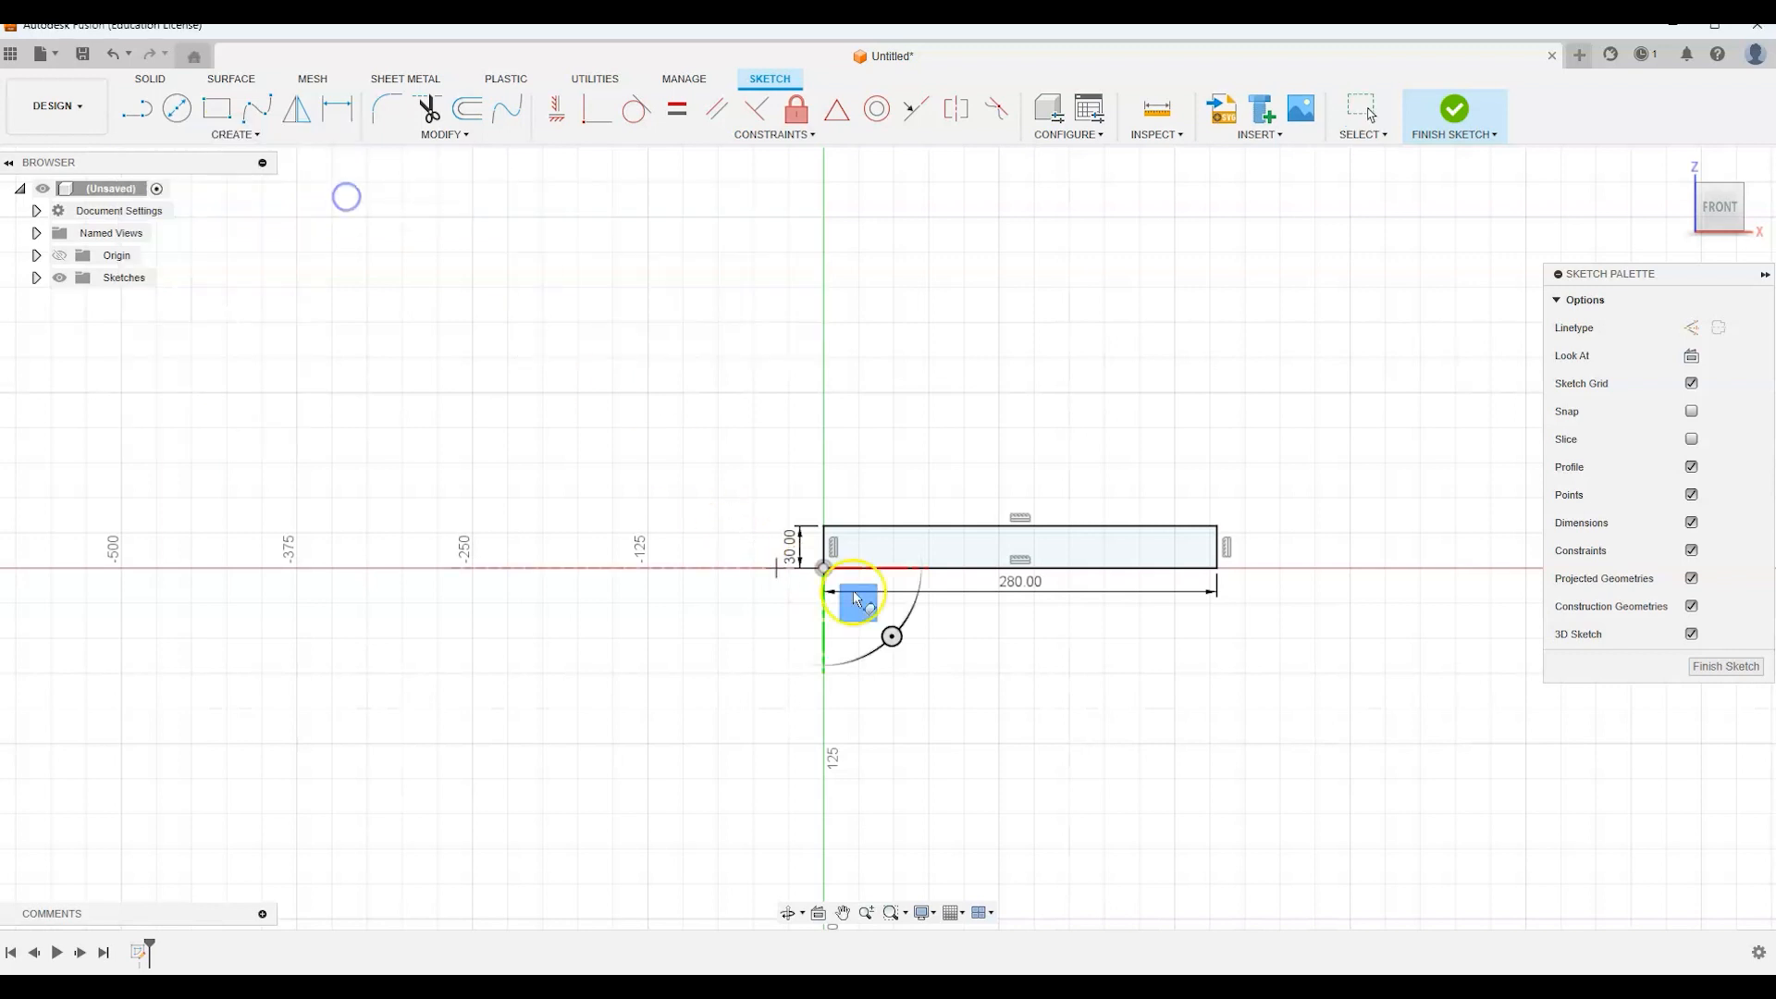
click(942, 652)
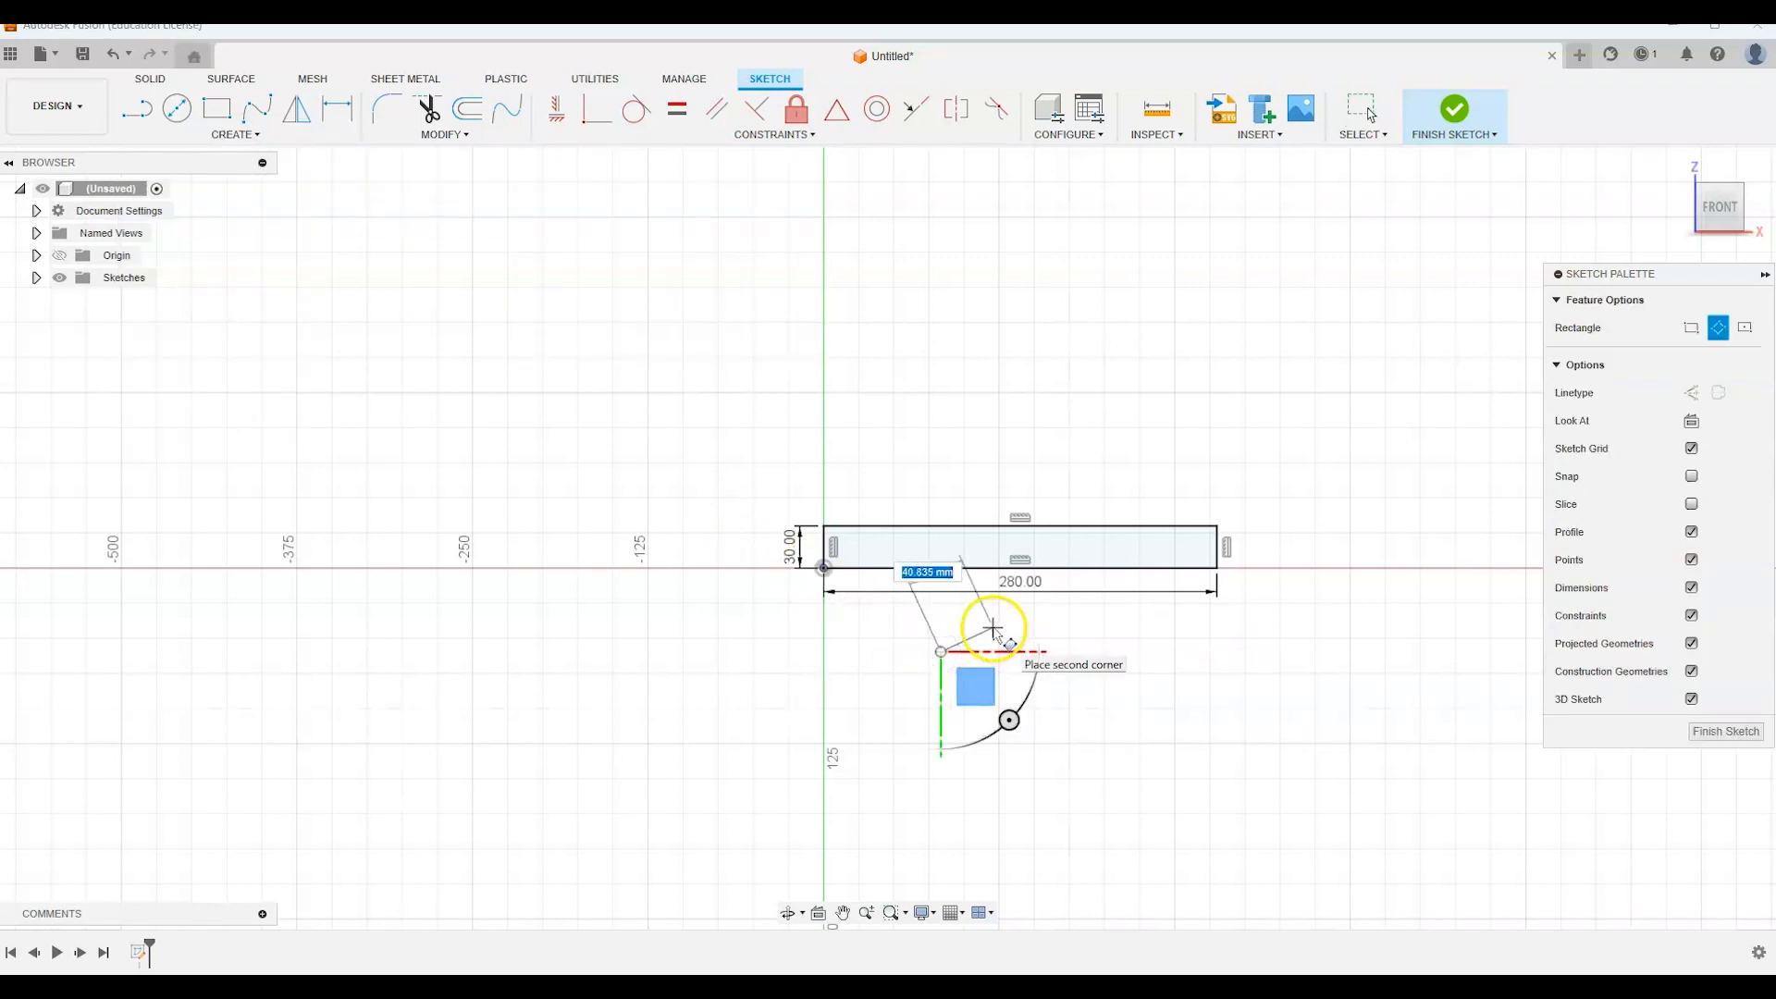
click(992, 628)
click(718, 275)
Draw a 3-point rectangle about 481 mm long, sloping up to the right across the lower arm's upper end, as the upper arm
middle_drag(681, 470, 627, 583)
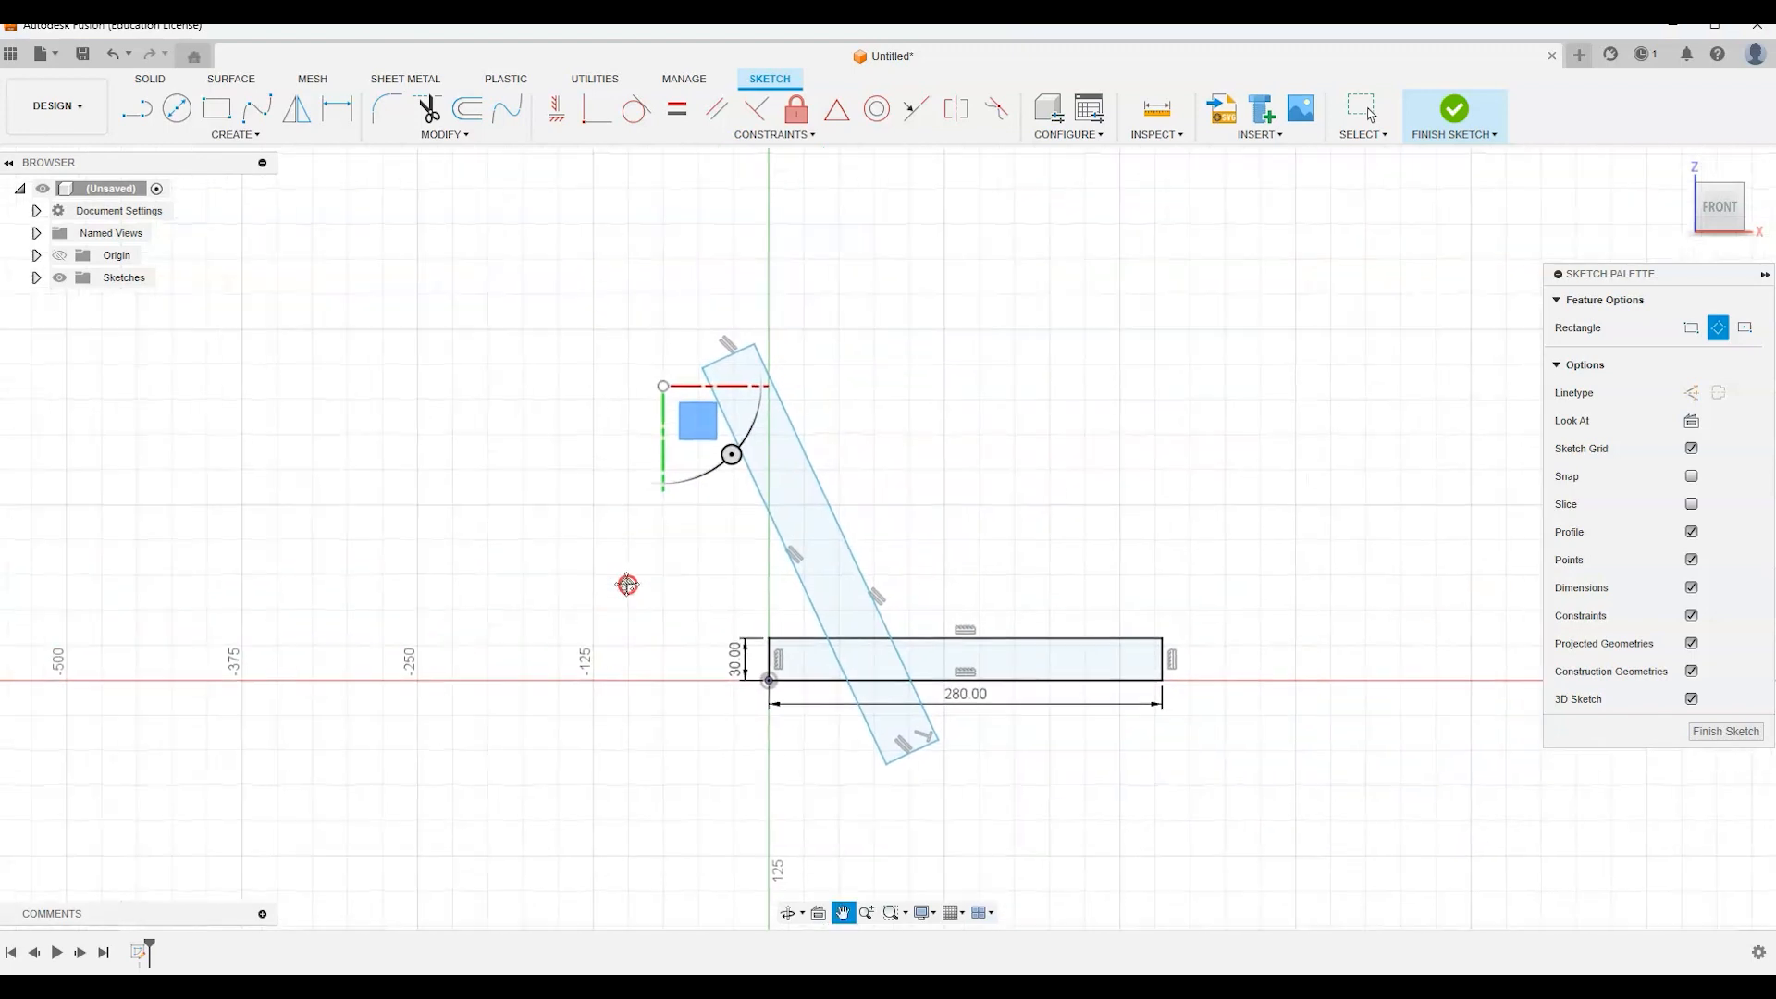
click(595, 505)
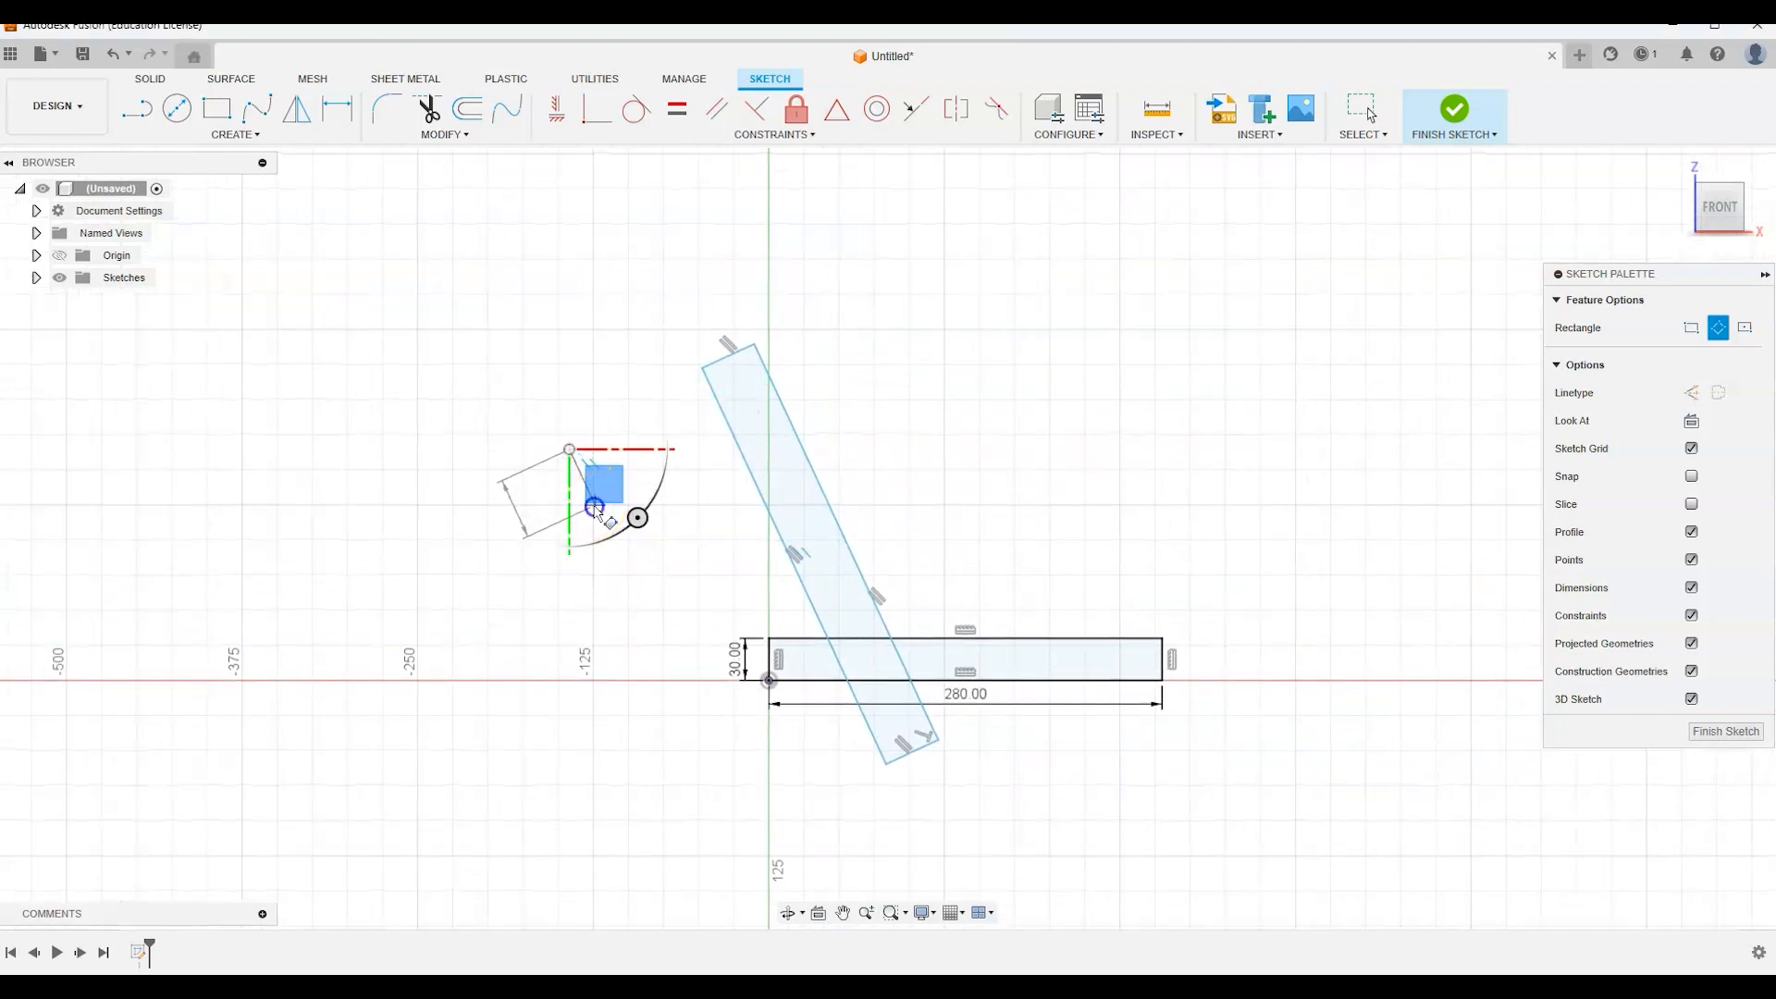
click(569, 450)
click(1219, 246)
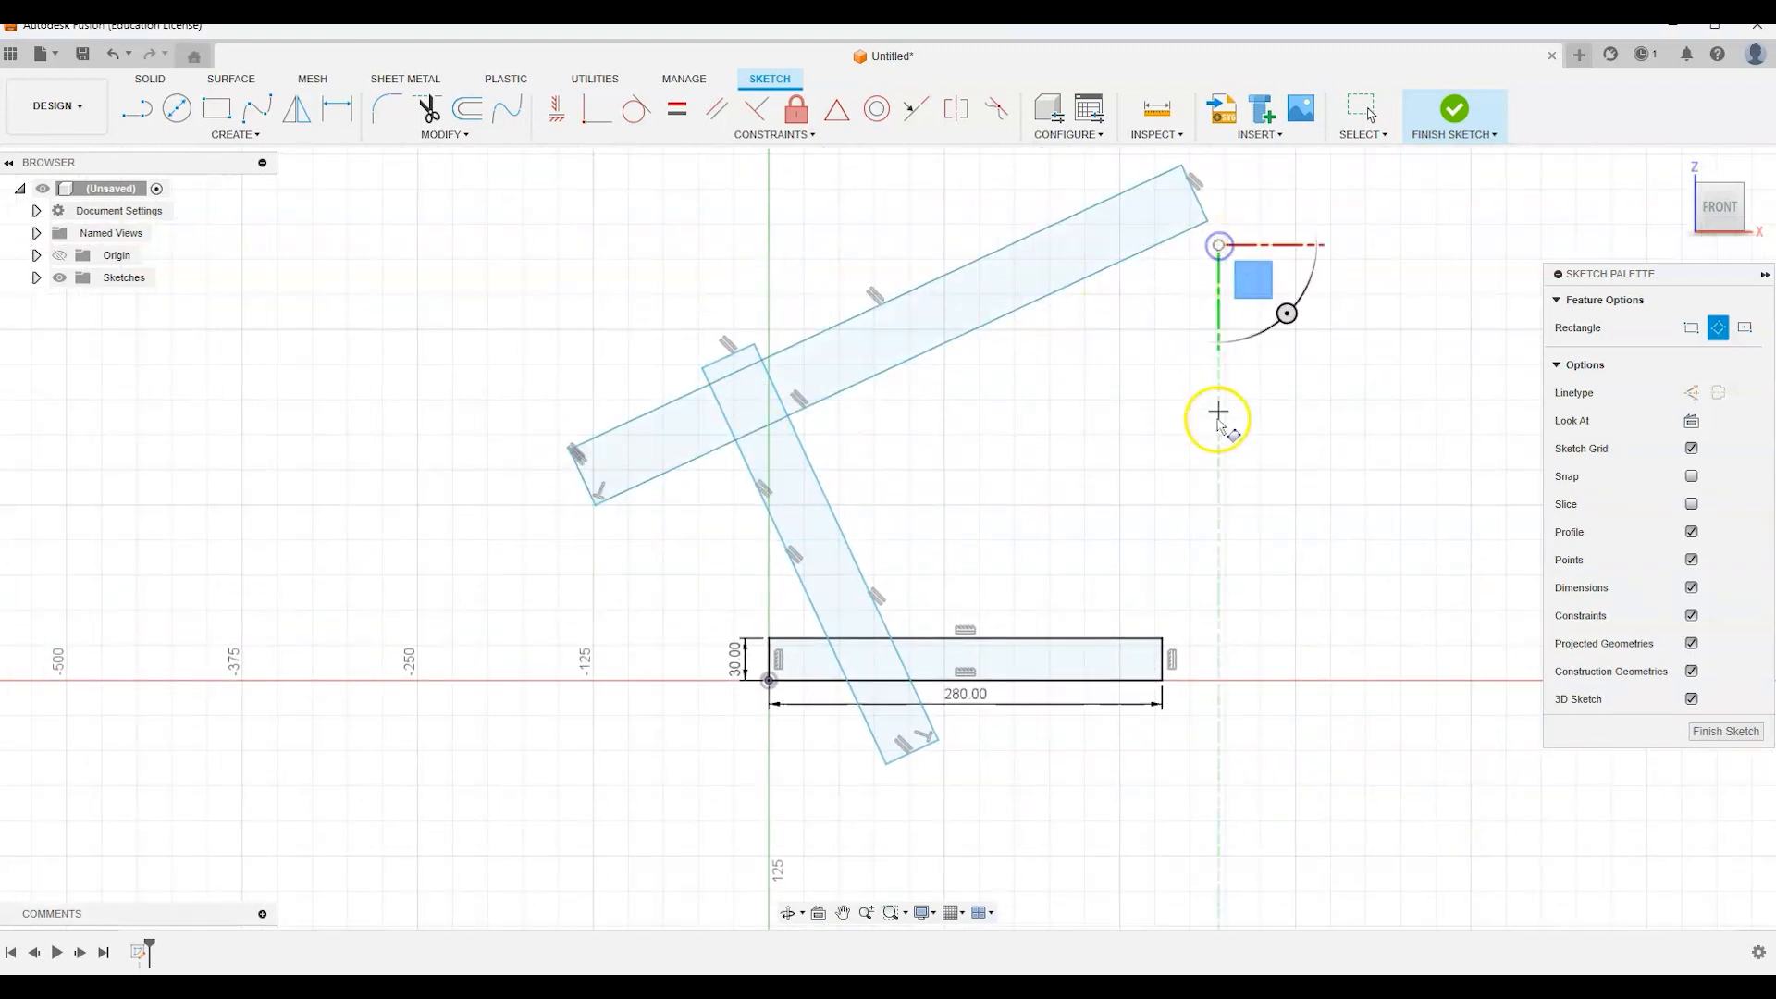
scroll(1192, 523, down, 2)
right_click(1106, 491)
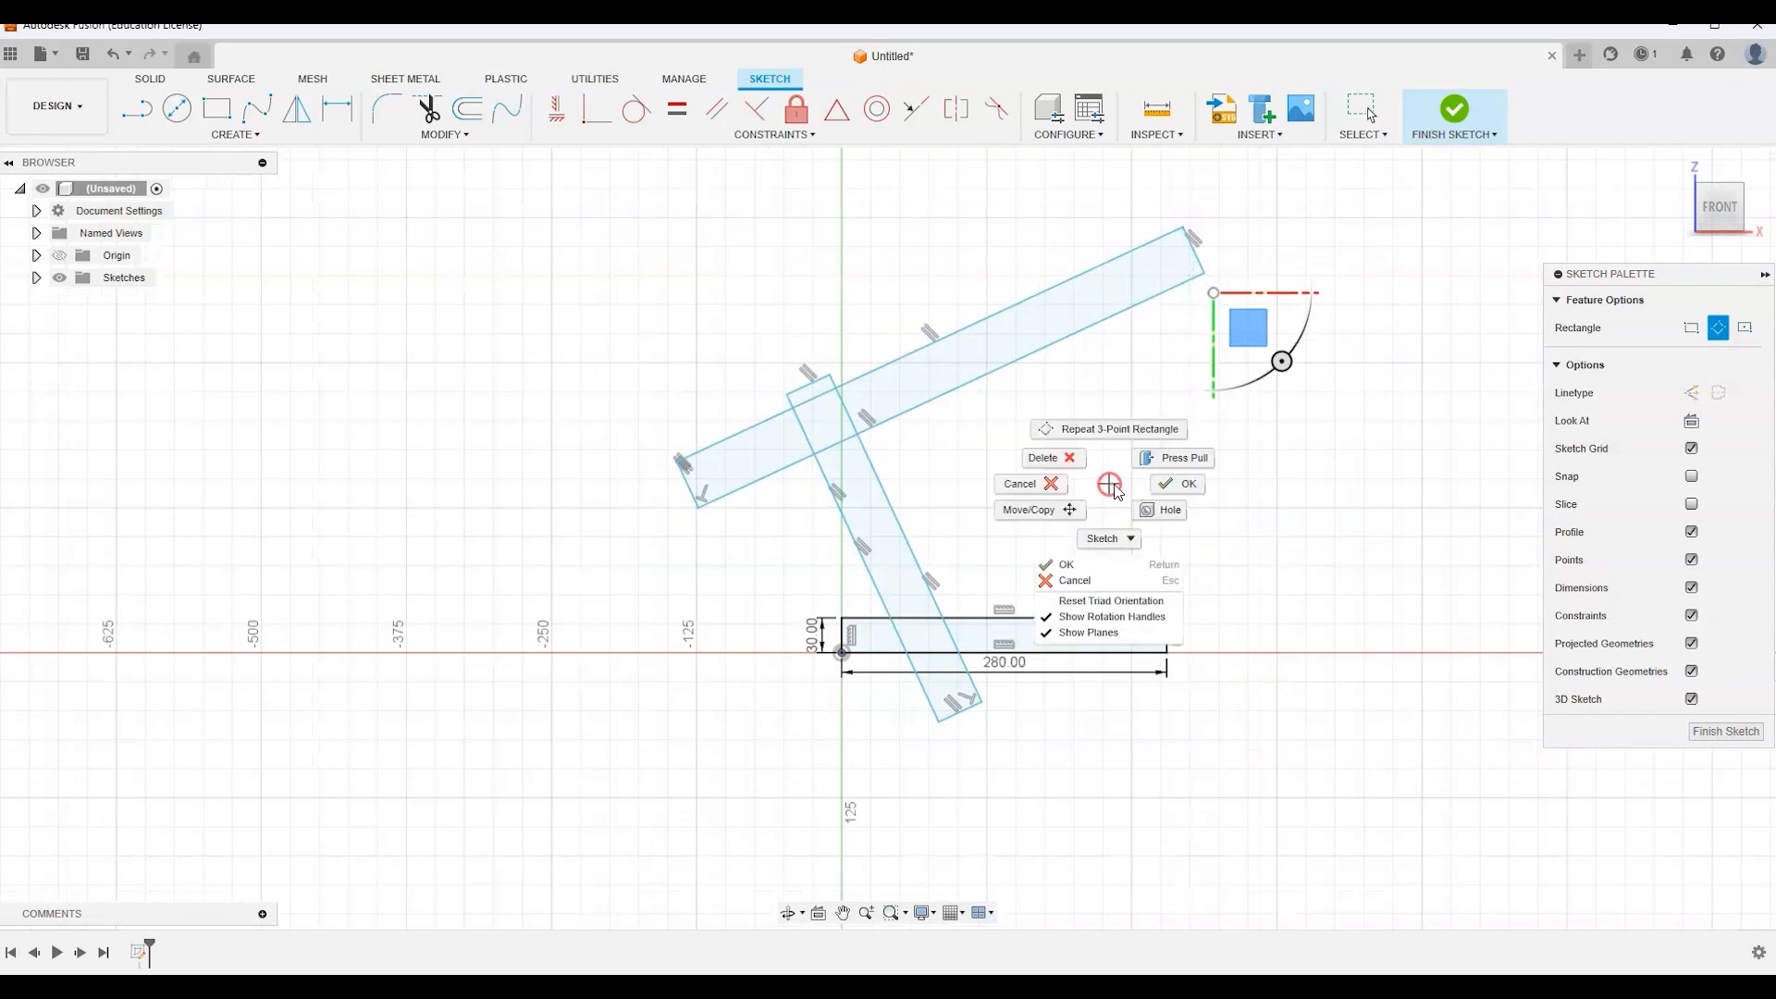
click(1149, 479)
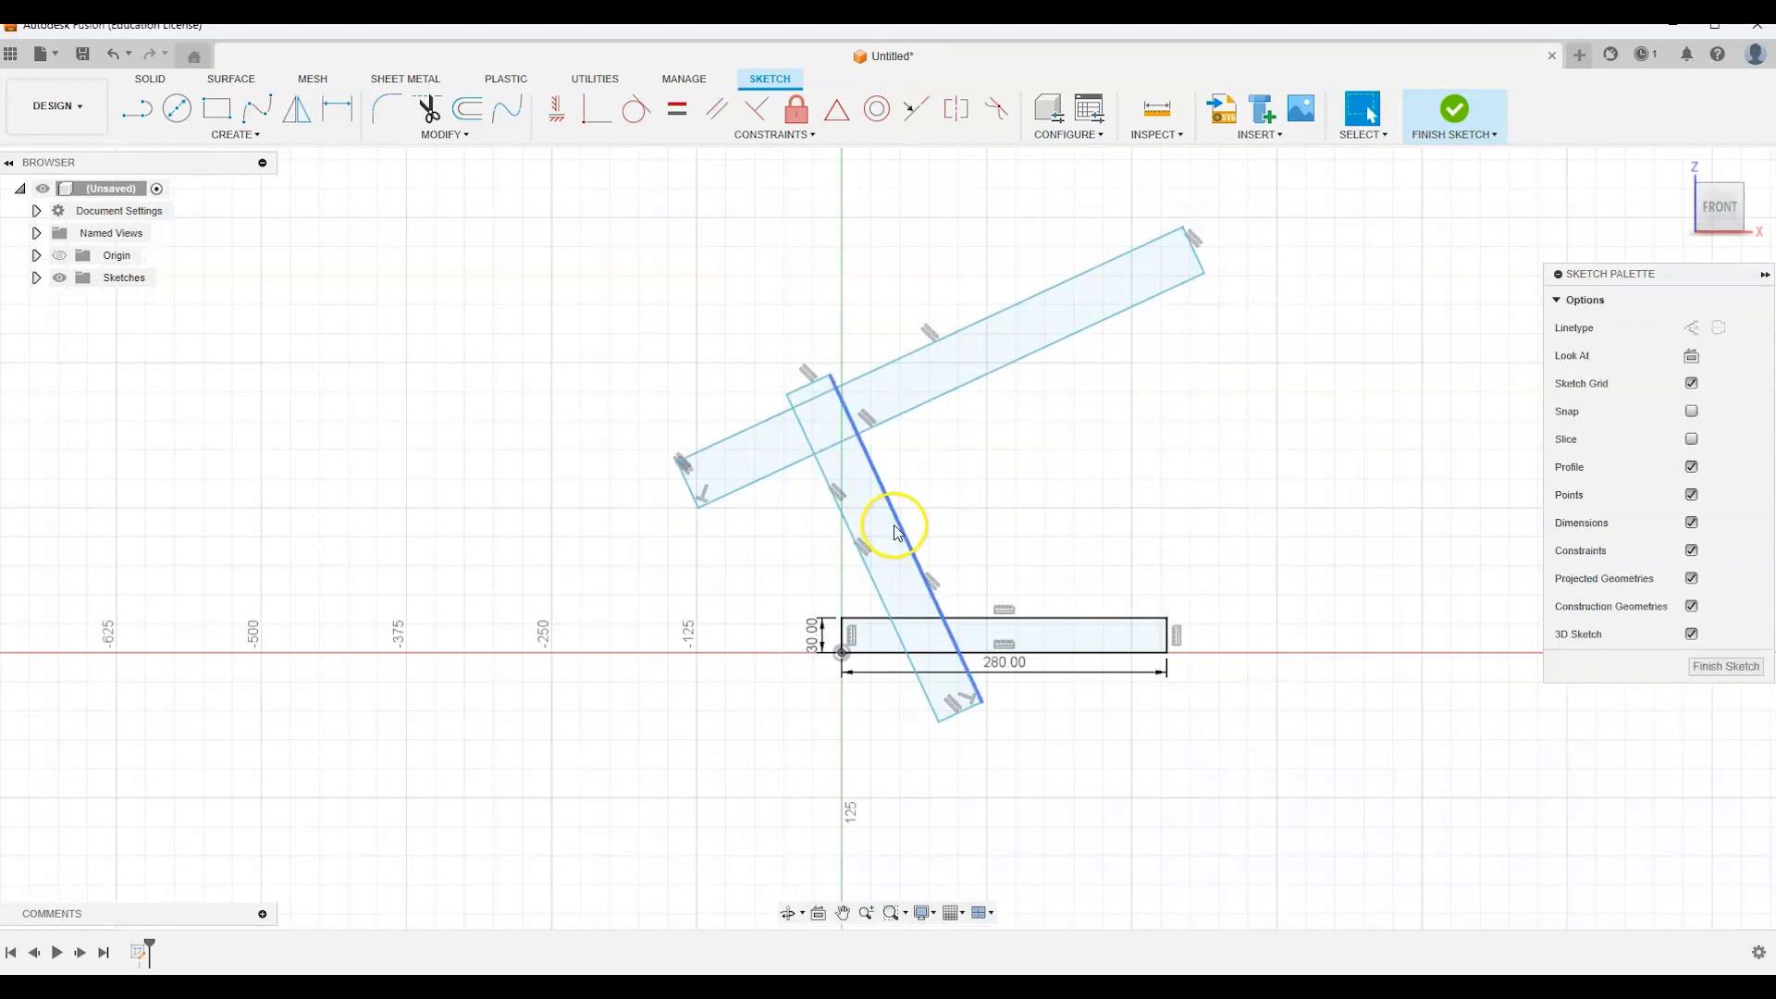
Narrow both tilted arms, making the upper one about 20 mm wide, and shorten the upper arm at its lower end
drag(897, 524, 880, 530)
drag(747, 485, 739, 459)
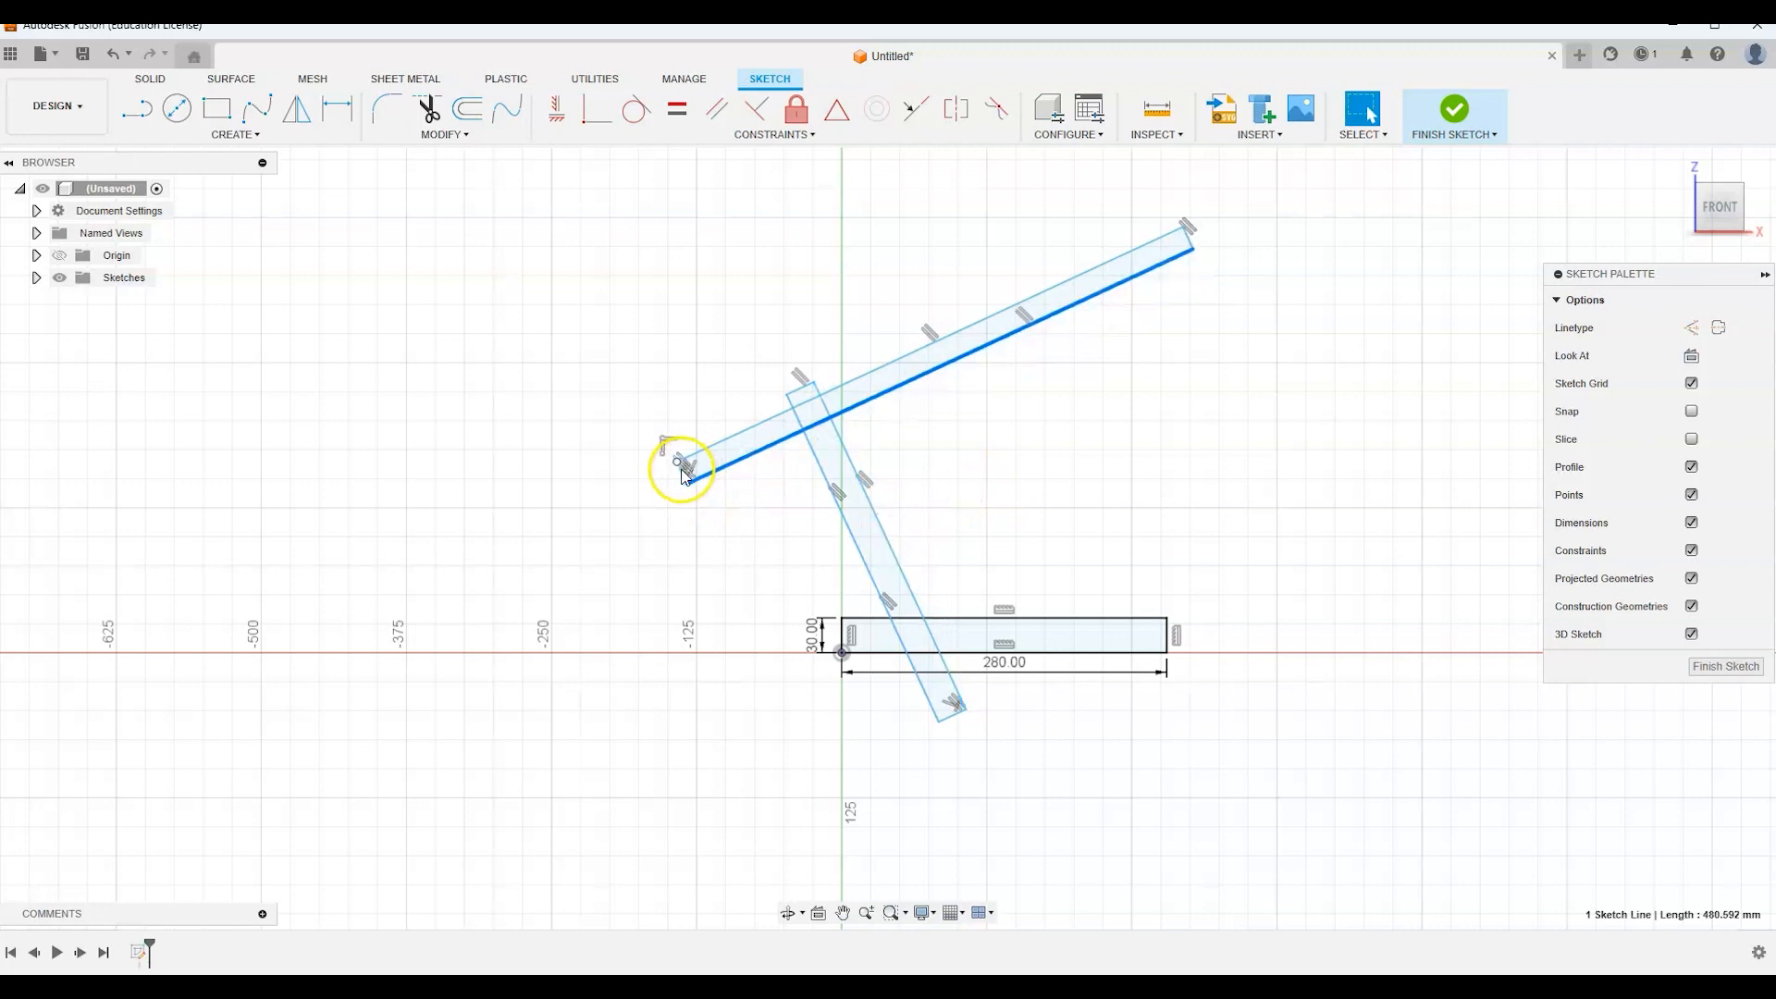
scroll(684, 477, up, 5)
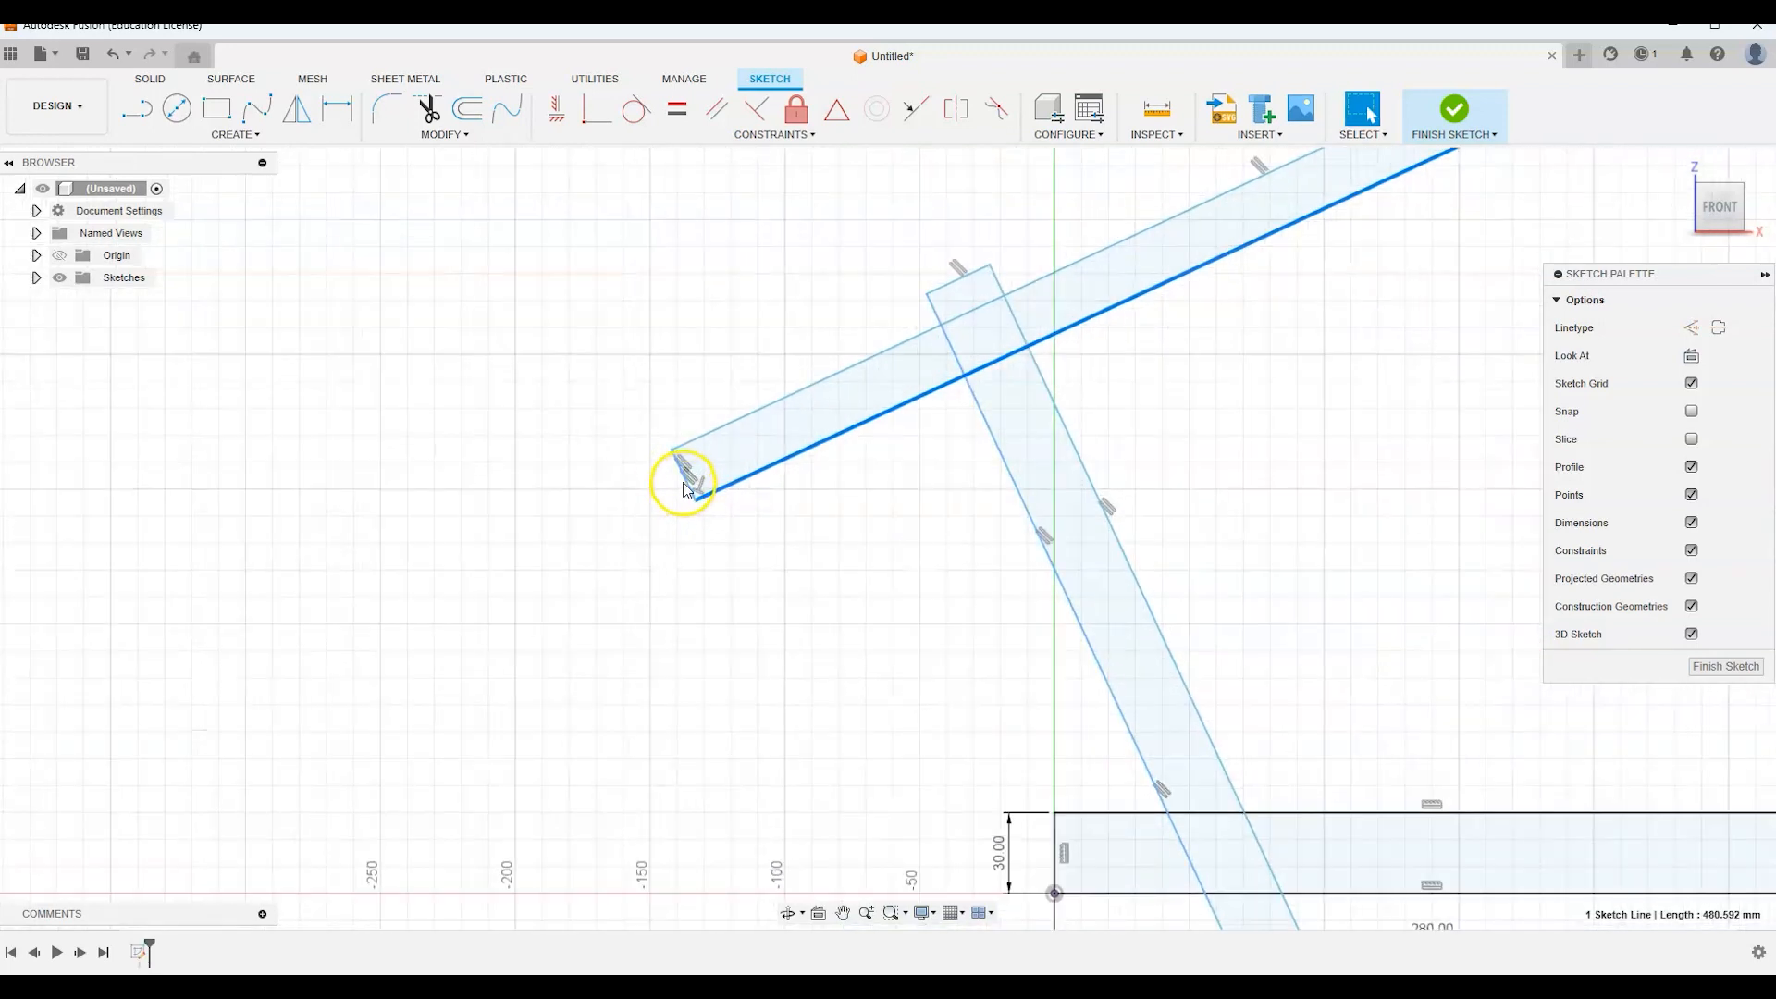
drag(685, 485, 890, 379)
Remove the horizontal constraint from the base's upper edge and lower that edge's right end to a height of about 17 mm
mouse_move(1200, 504)
middle_down()
mouse_move(1026, 265)
mouse_move(880, 277)
middle_up()
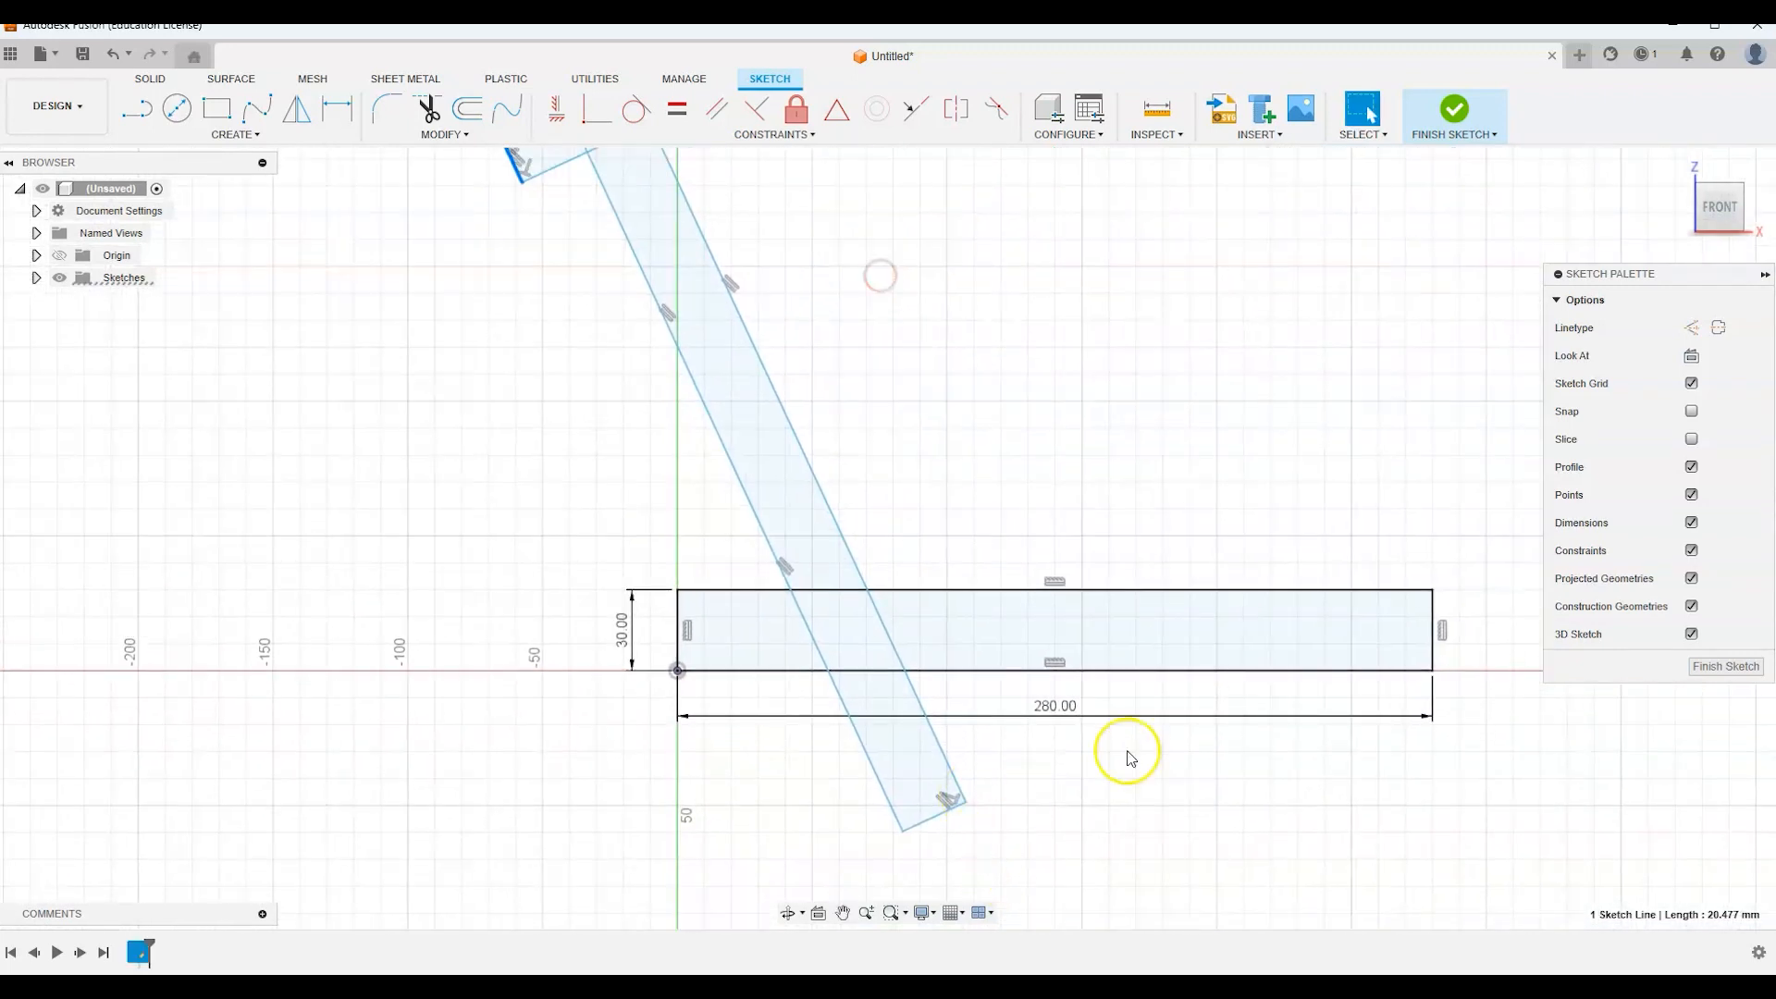
scroll(1181, 763, down, 4)
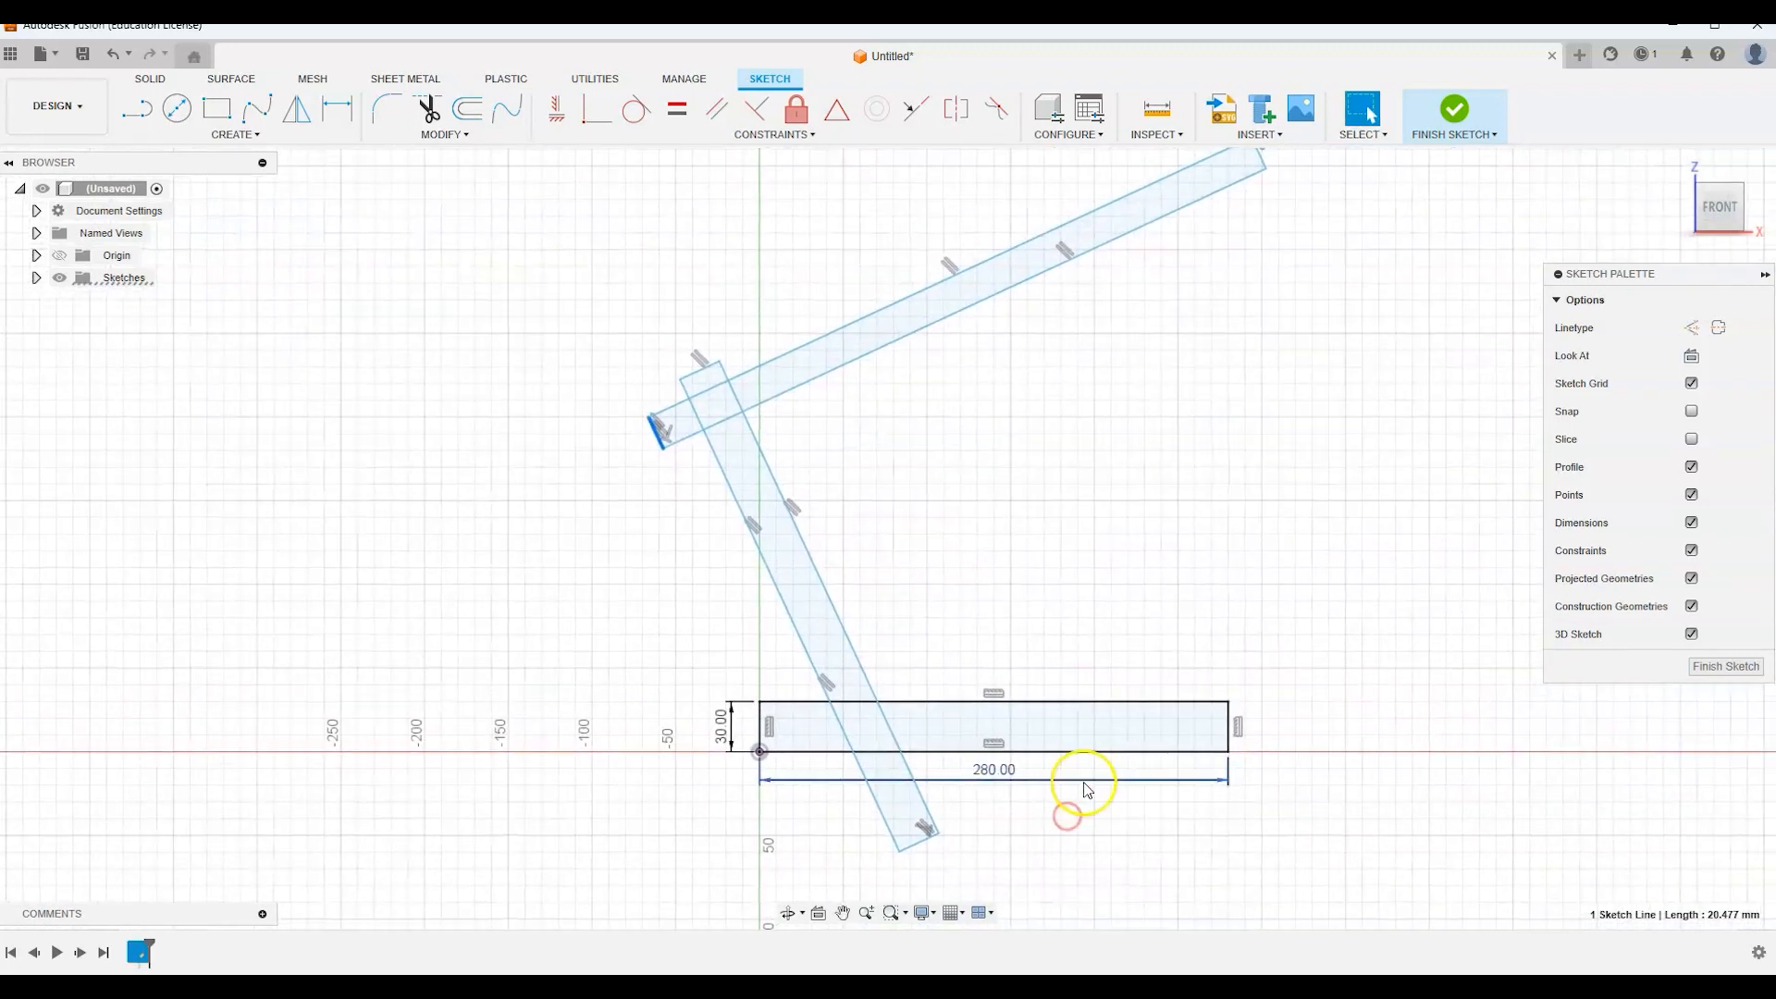
click(994, 693)
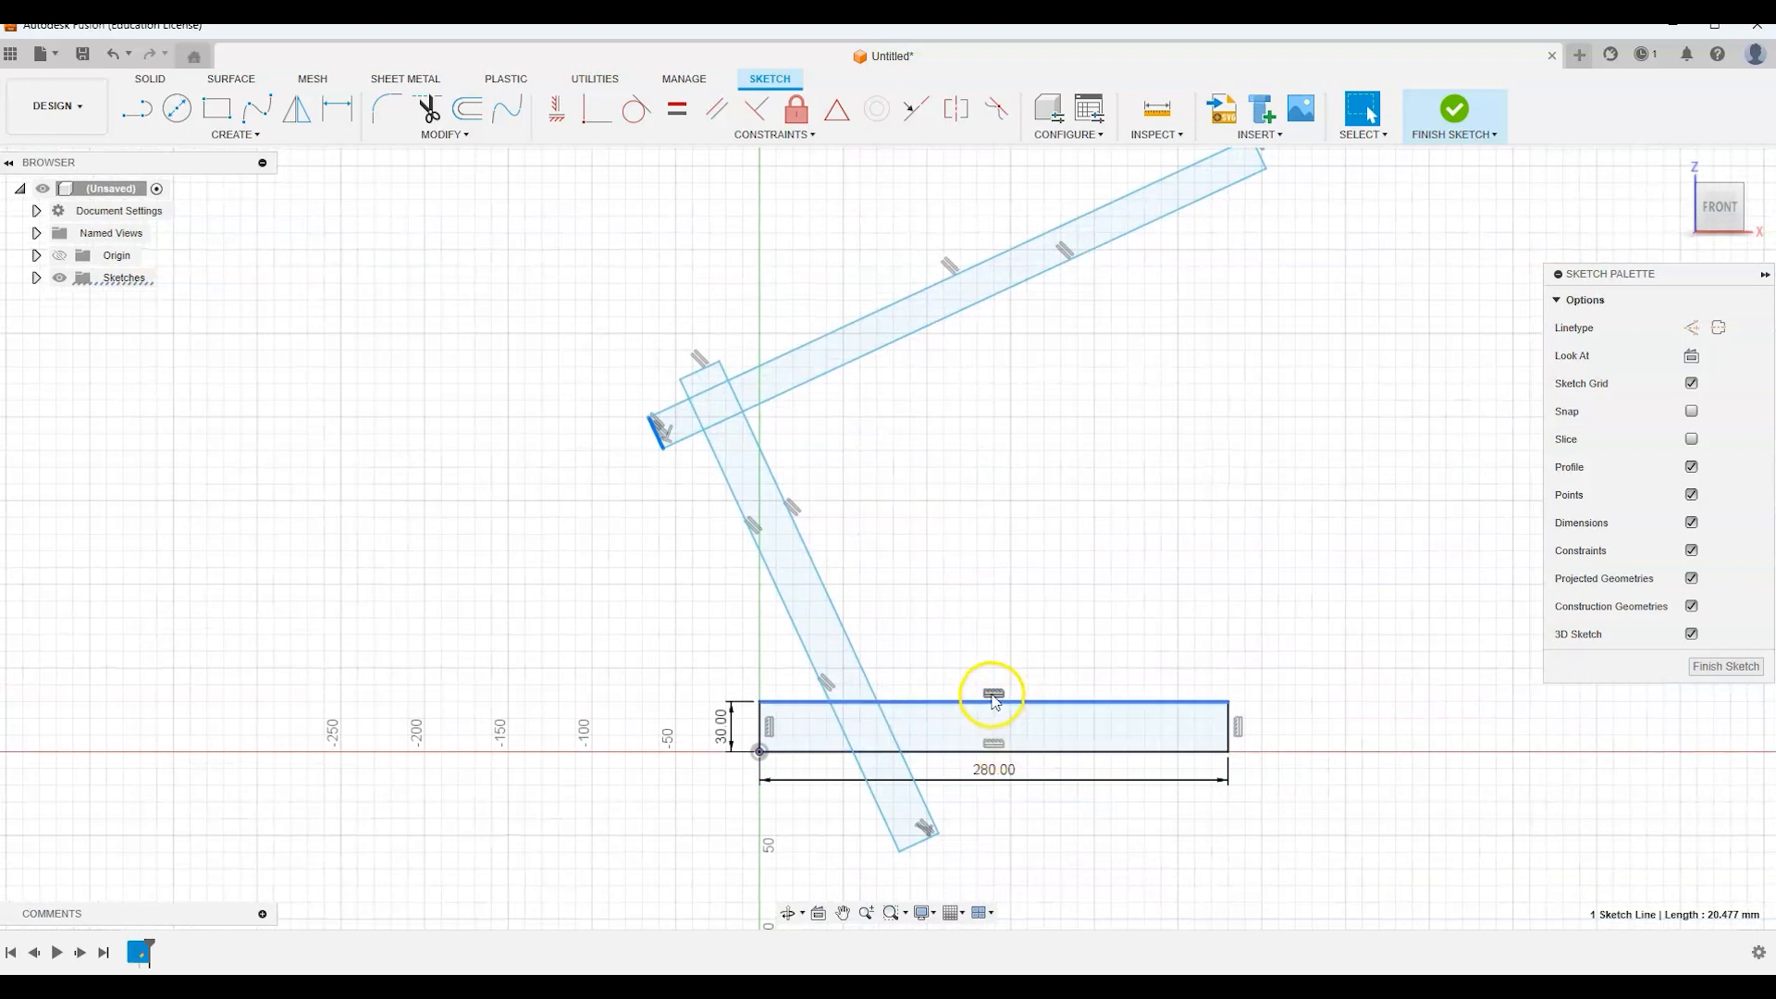
key(Delete)
drag(1229, 704, 1228, 722)
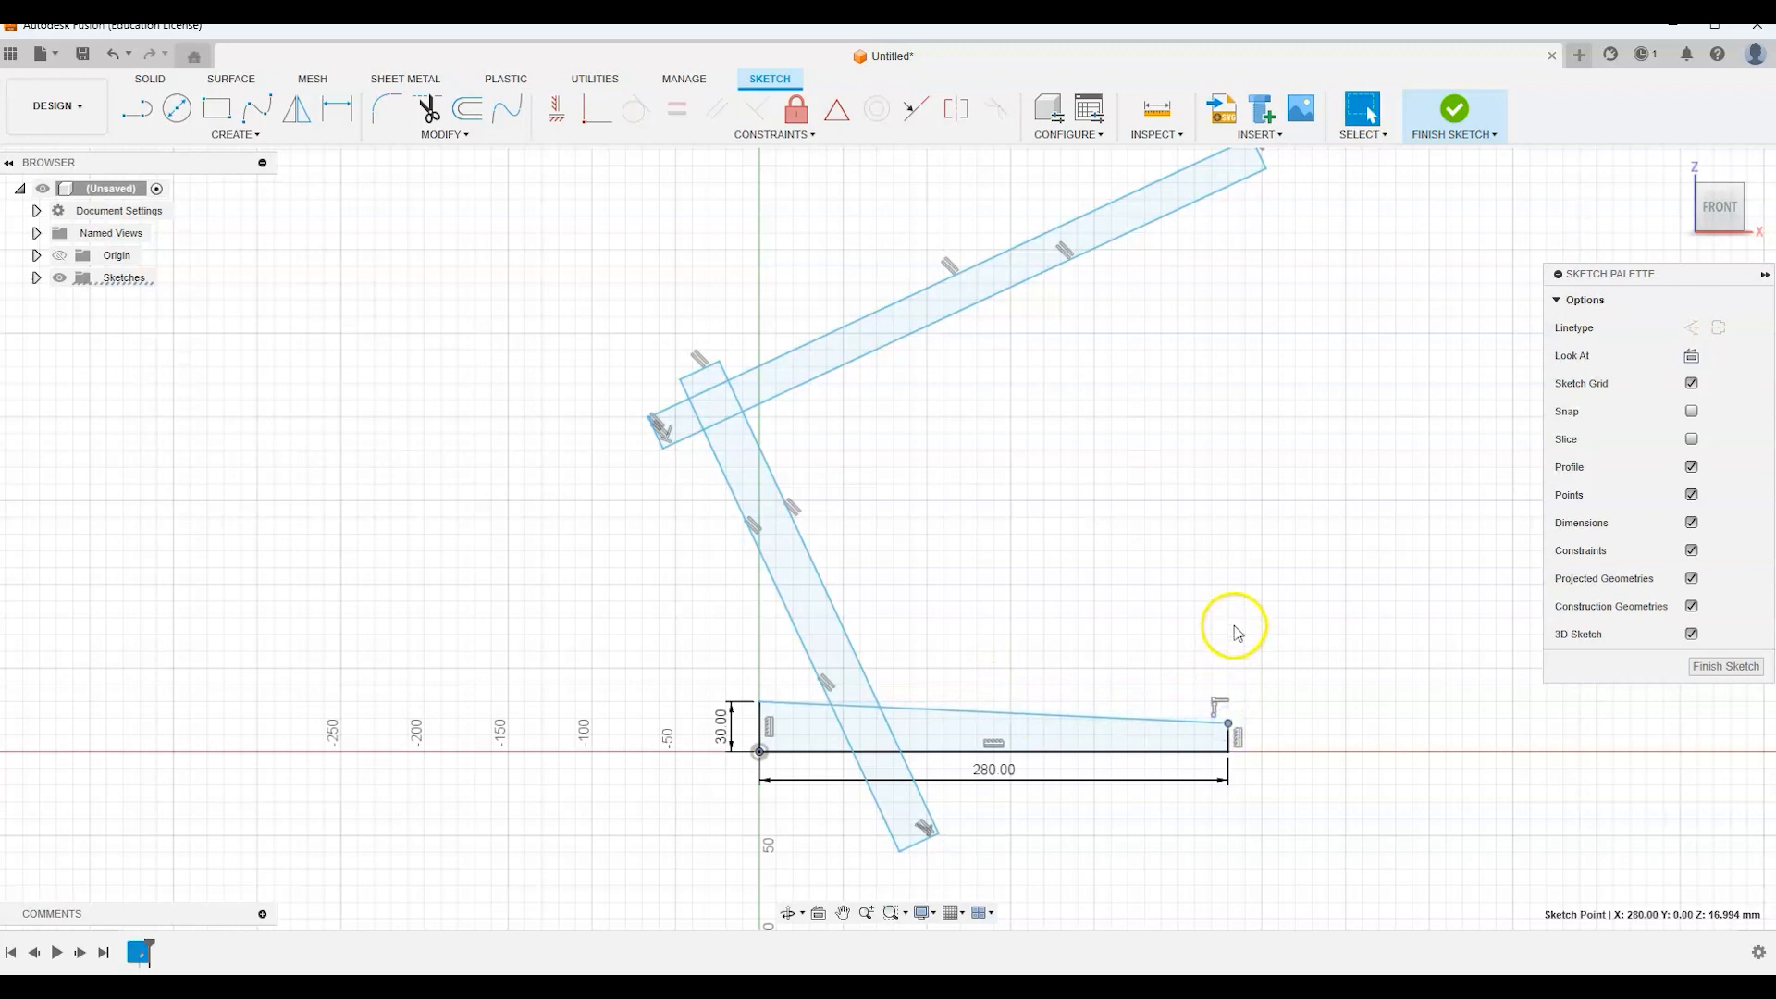
Delete the parallel constraint between the upper arm's two long edges
middle_drag(1237, 636, 1142, 764)
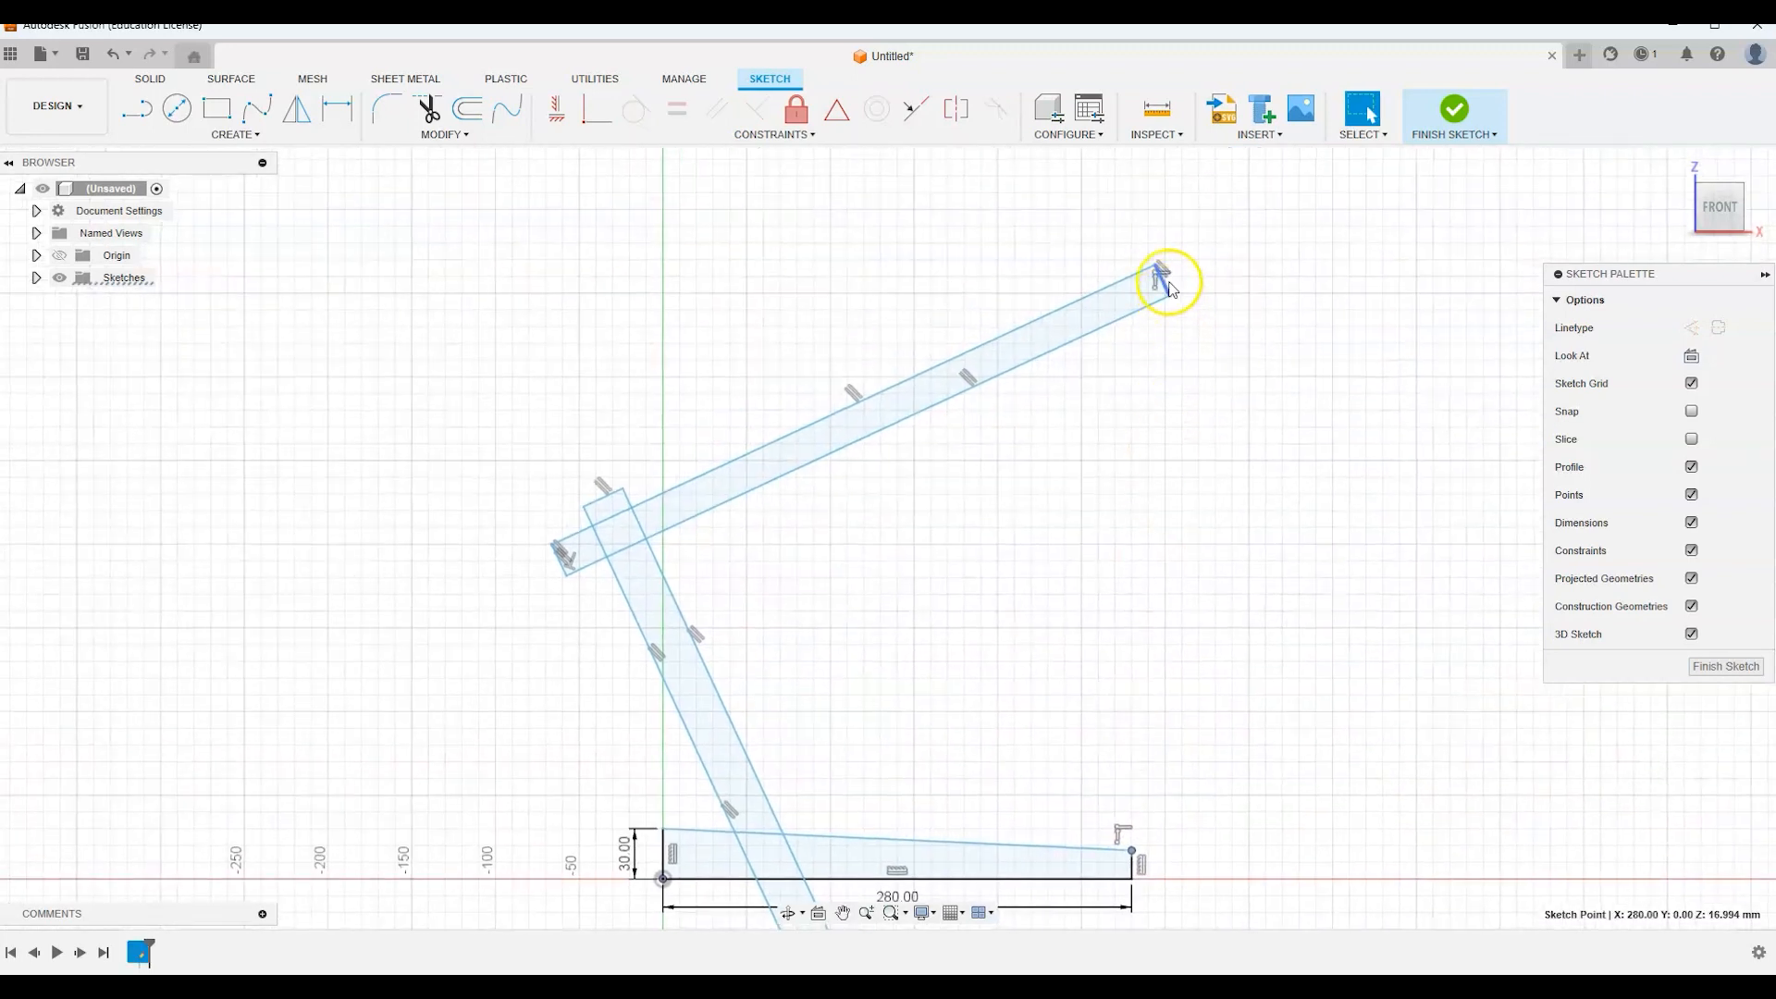
click(968, 379)
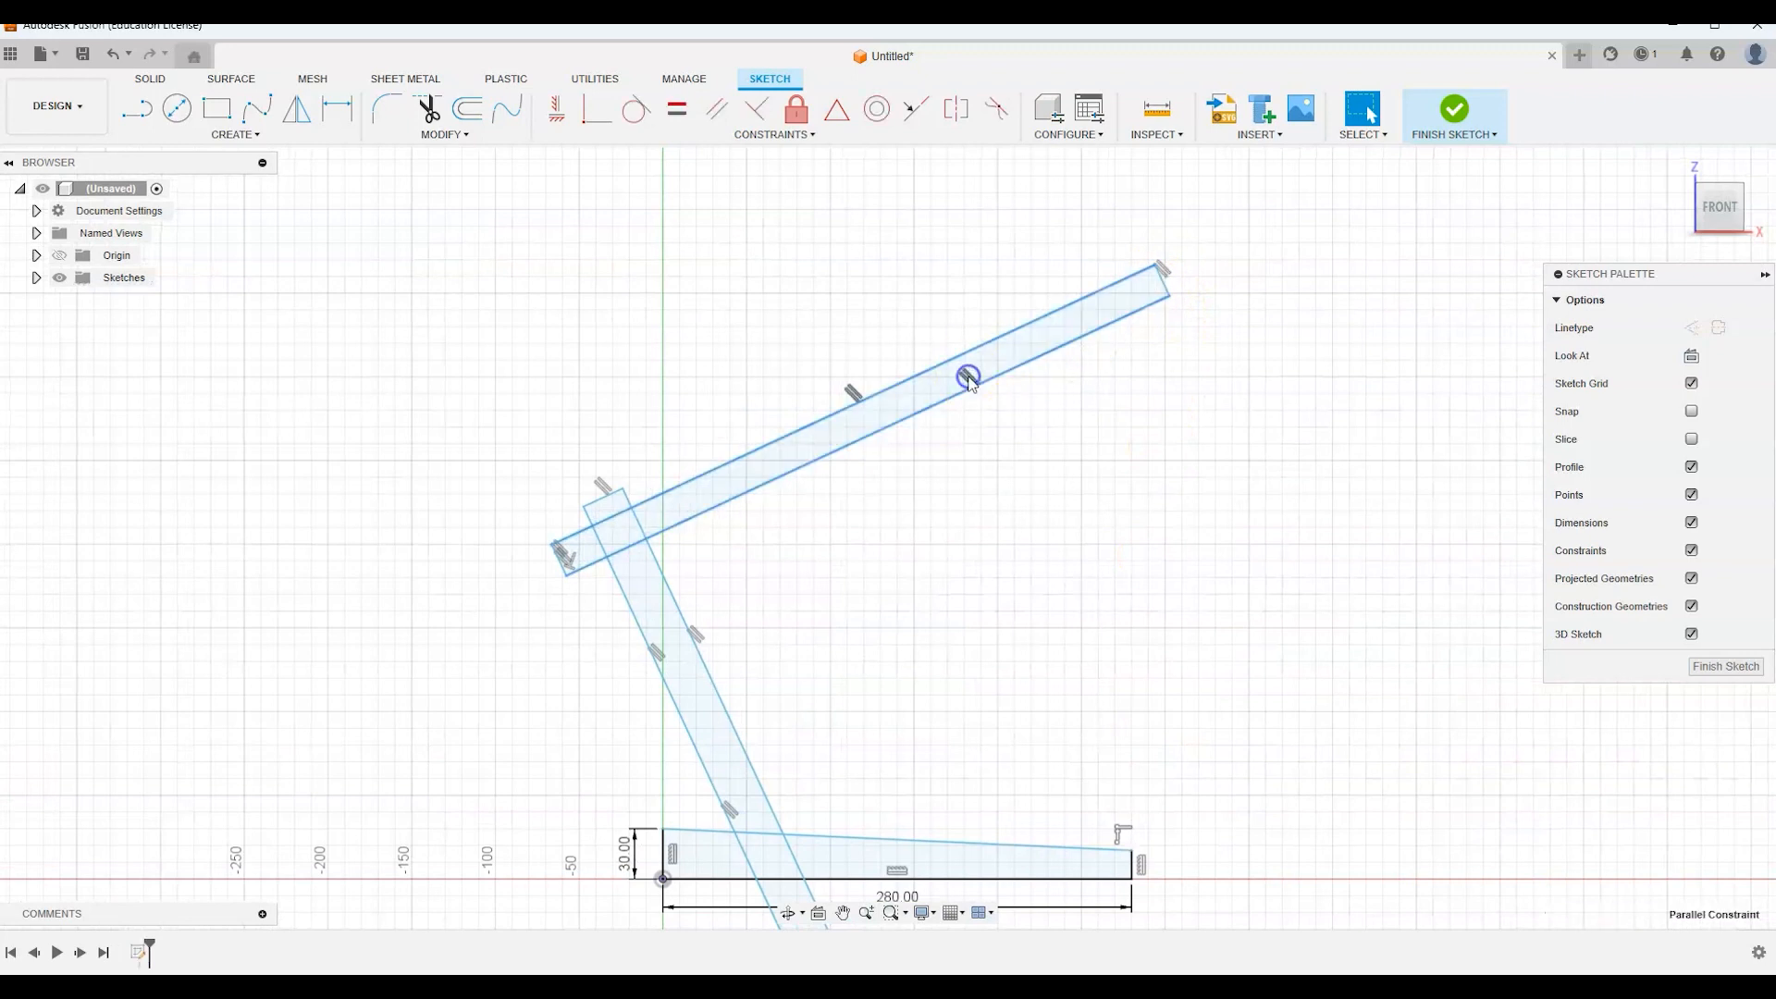
click(785, 466)
click(964, 380)
key(Delete)
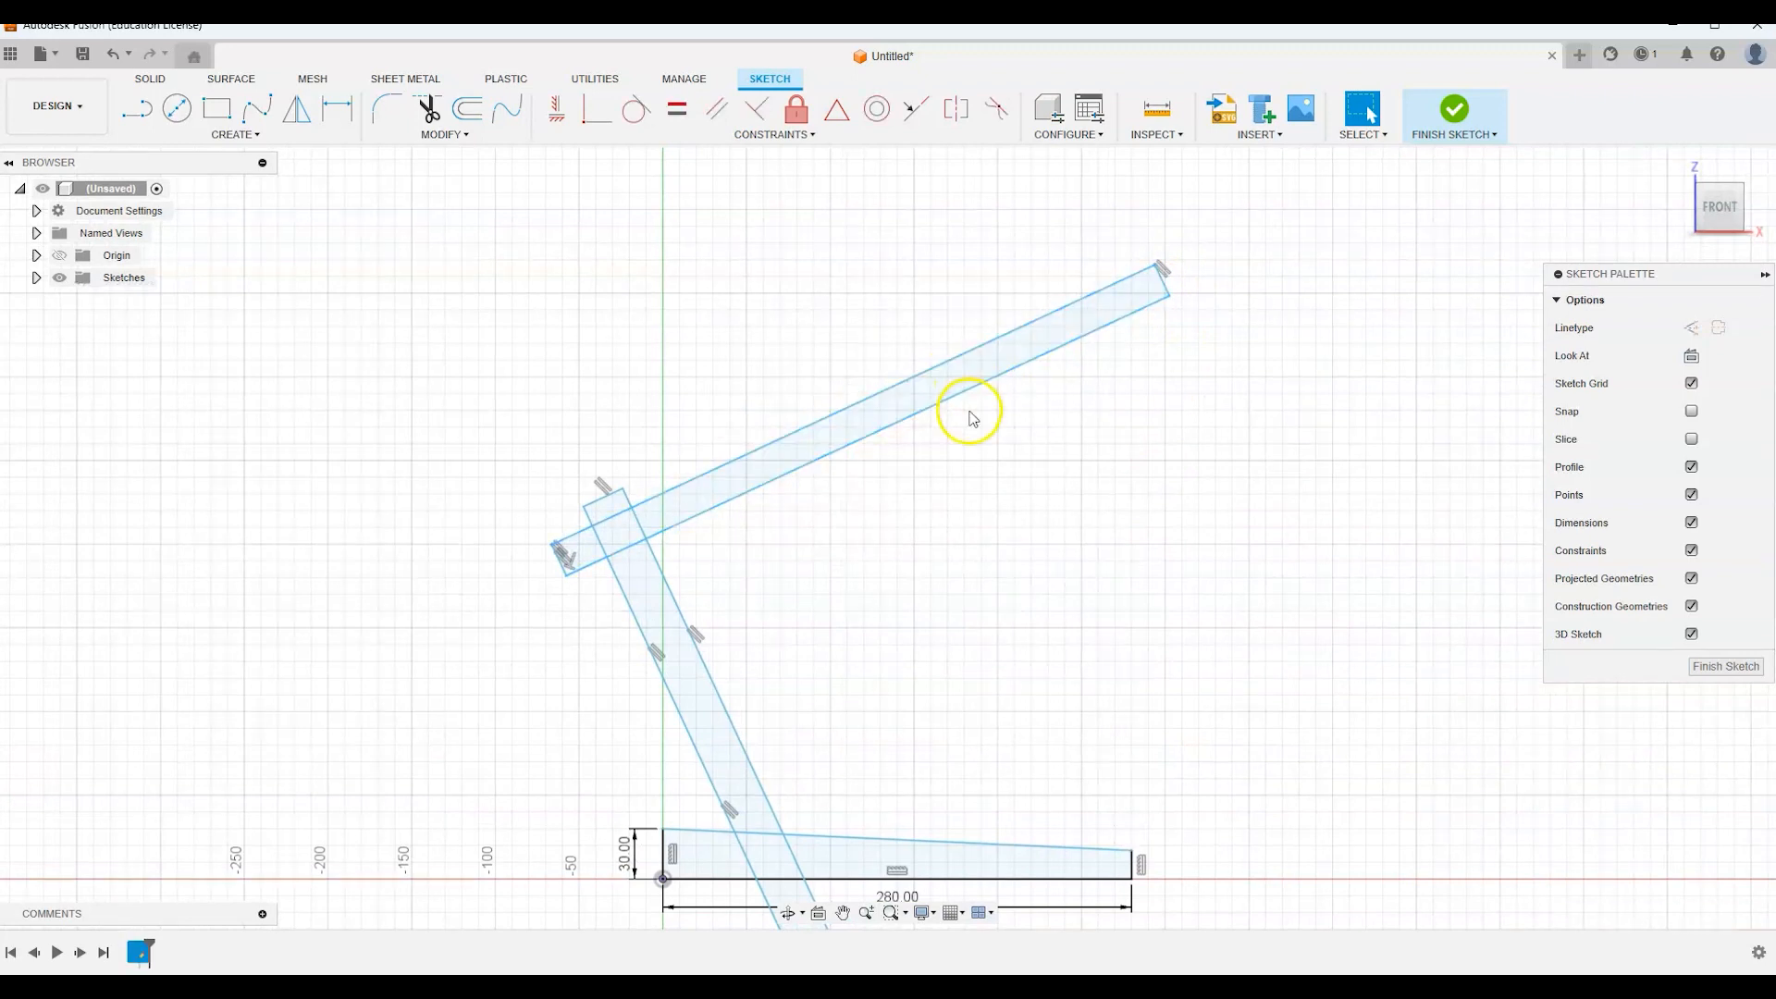
Pull the left end of the upper arm's lower edge away from its corner and snap it back into place
click(566, 573)
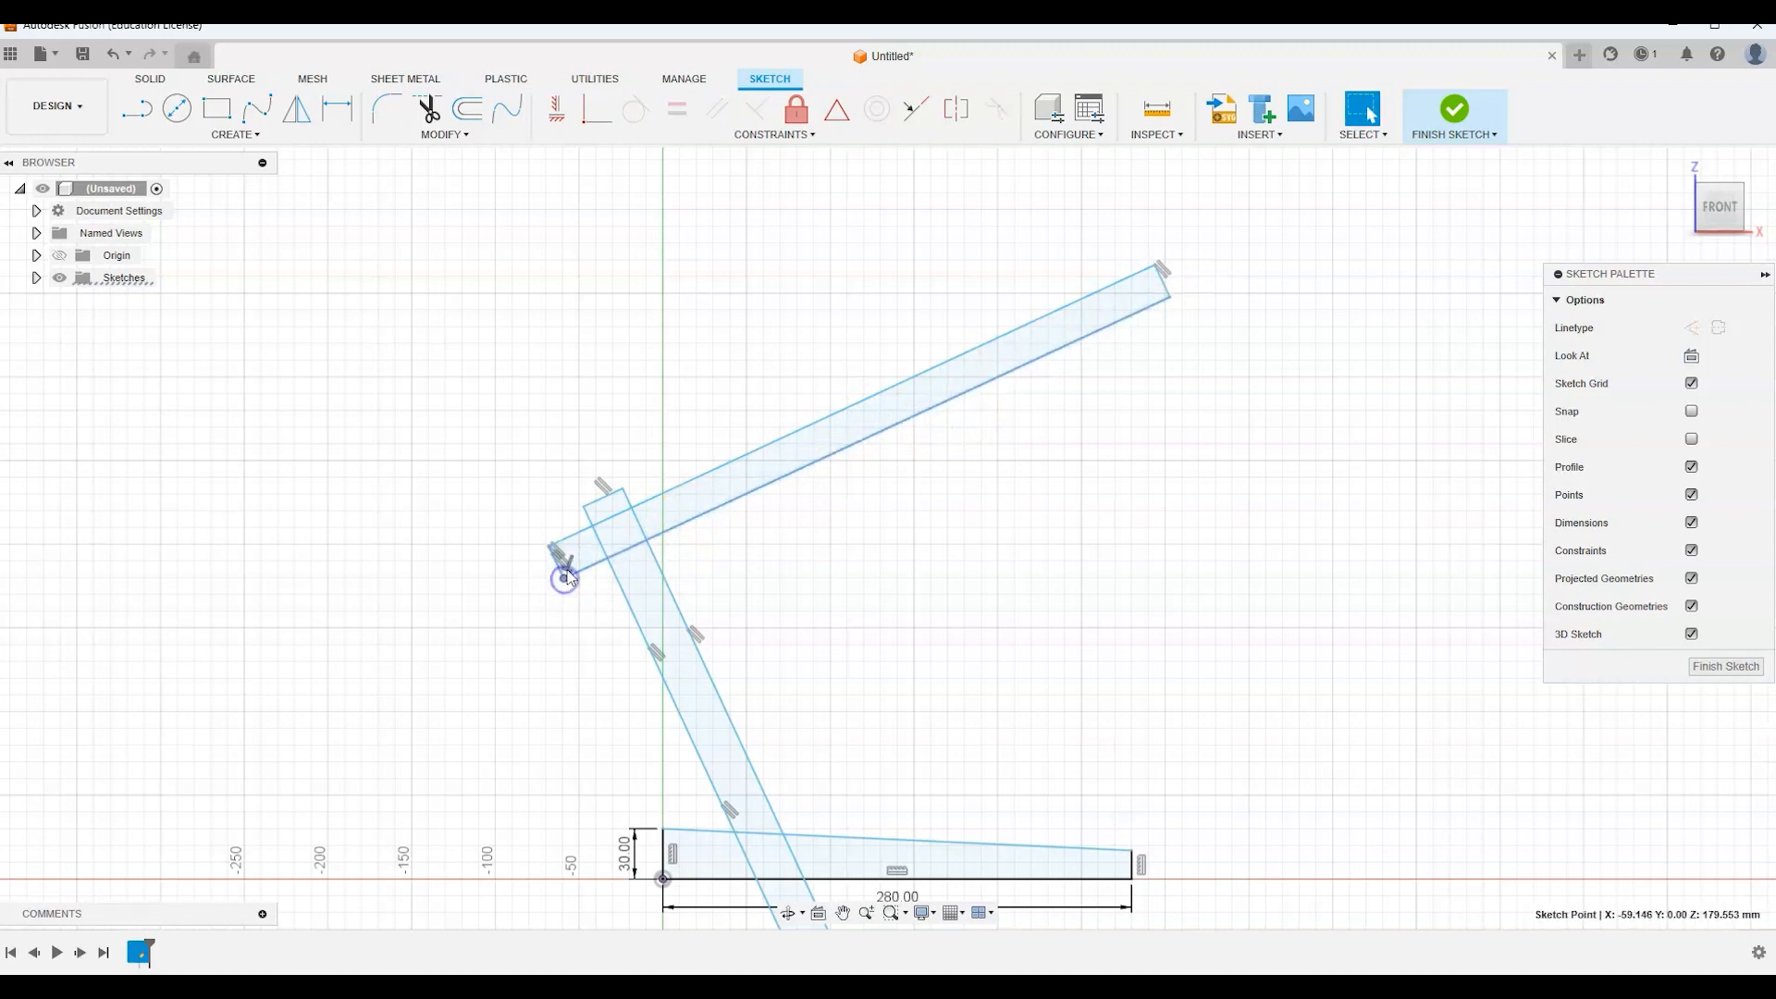
click(547, 561)
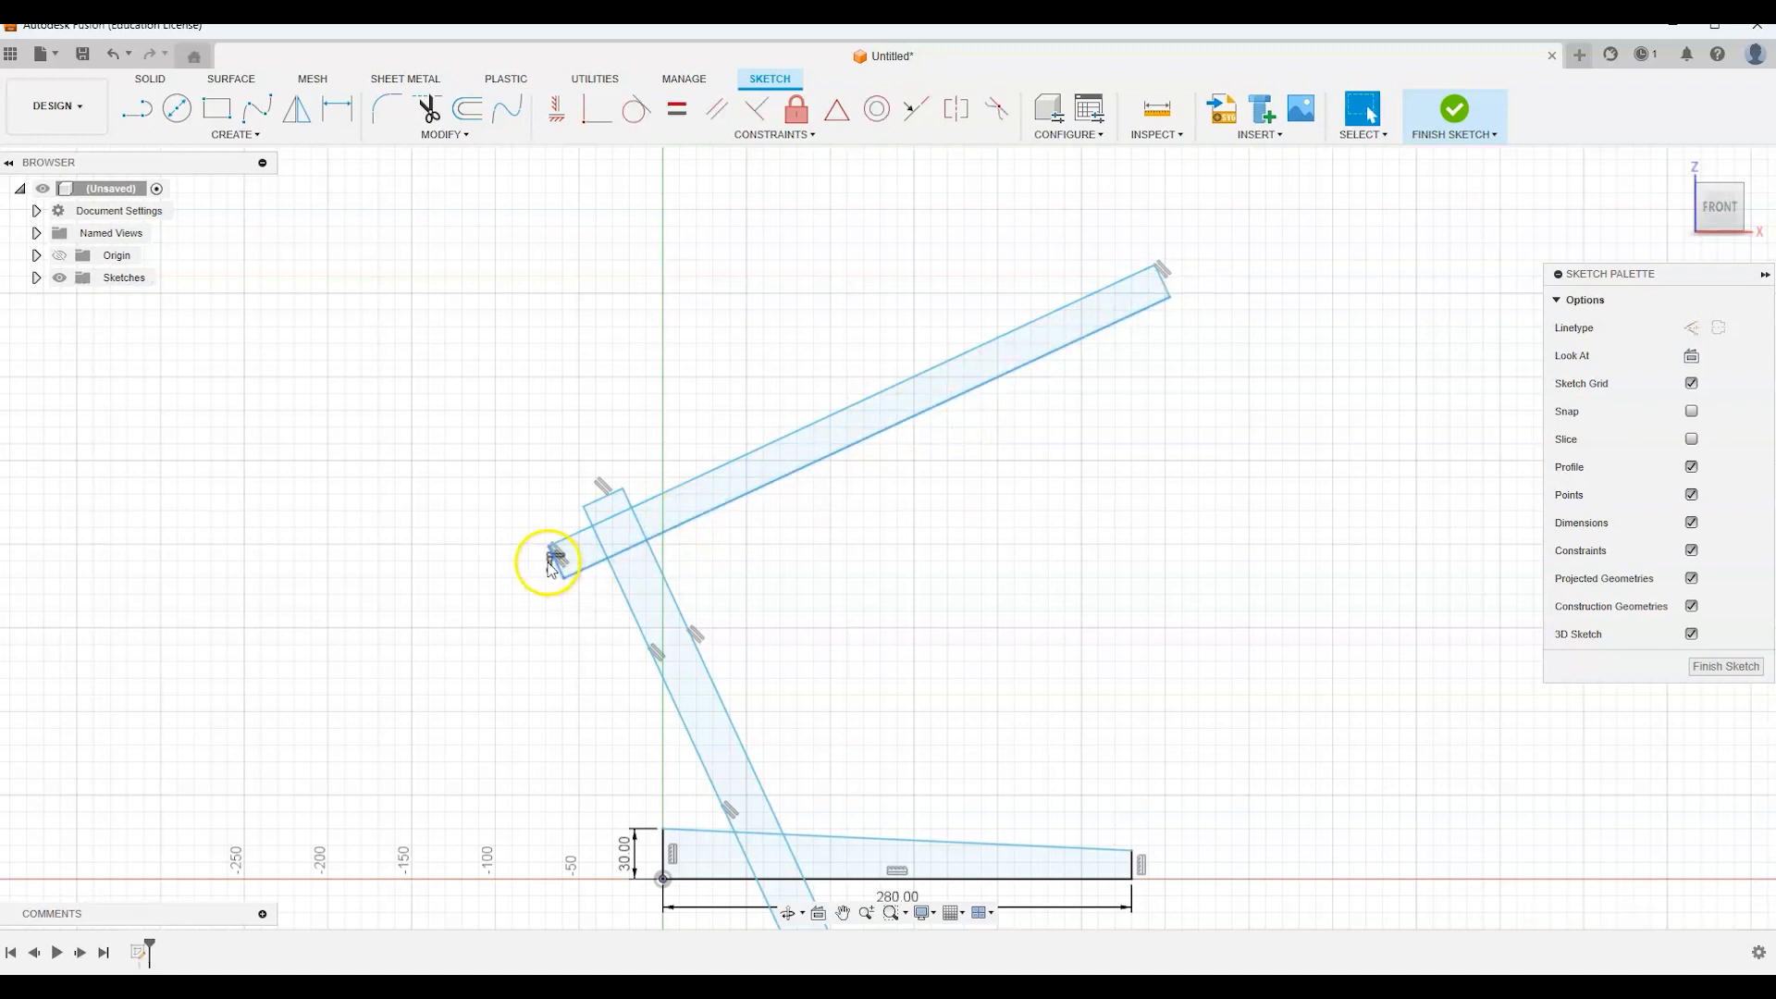
drag(564, 581, 588, 628)
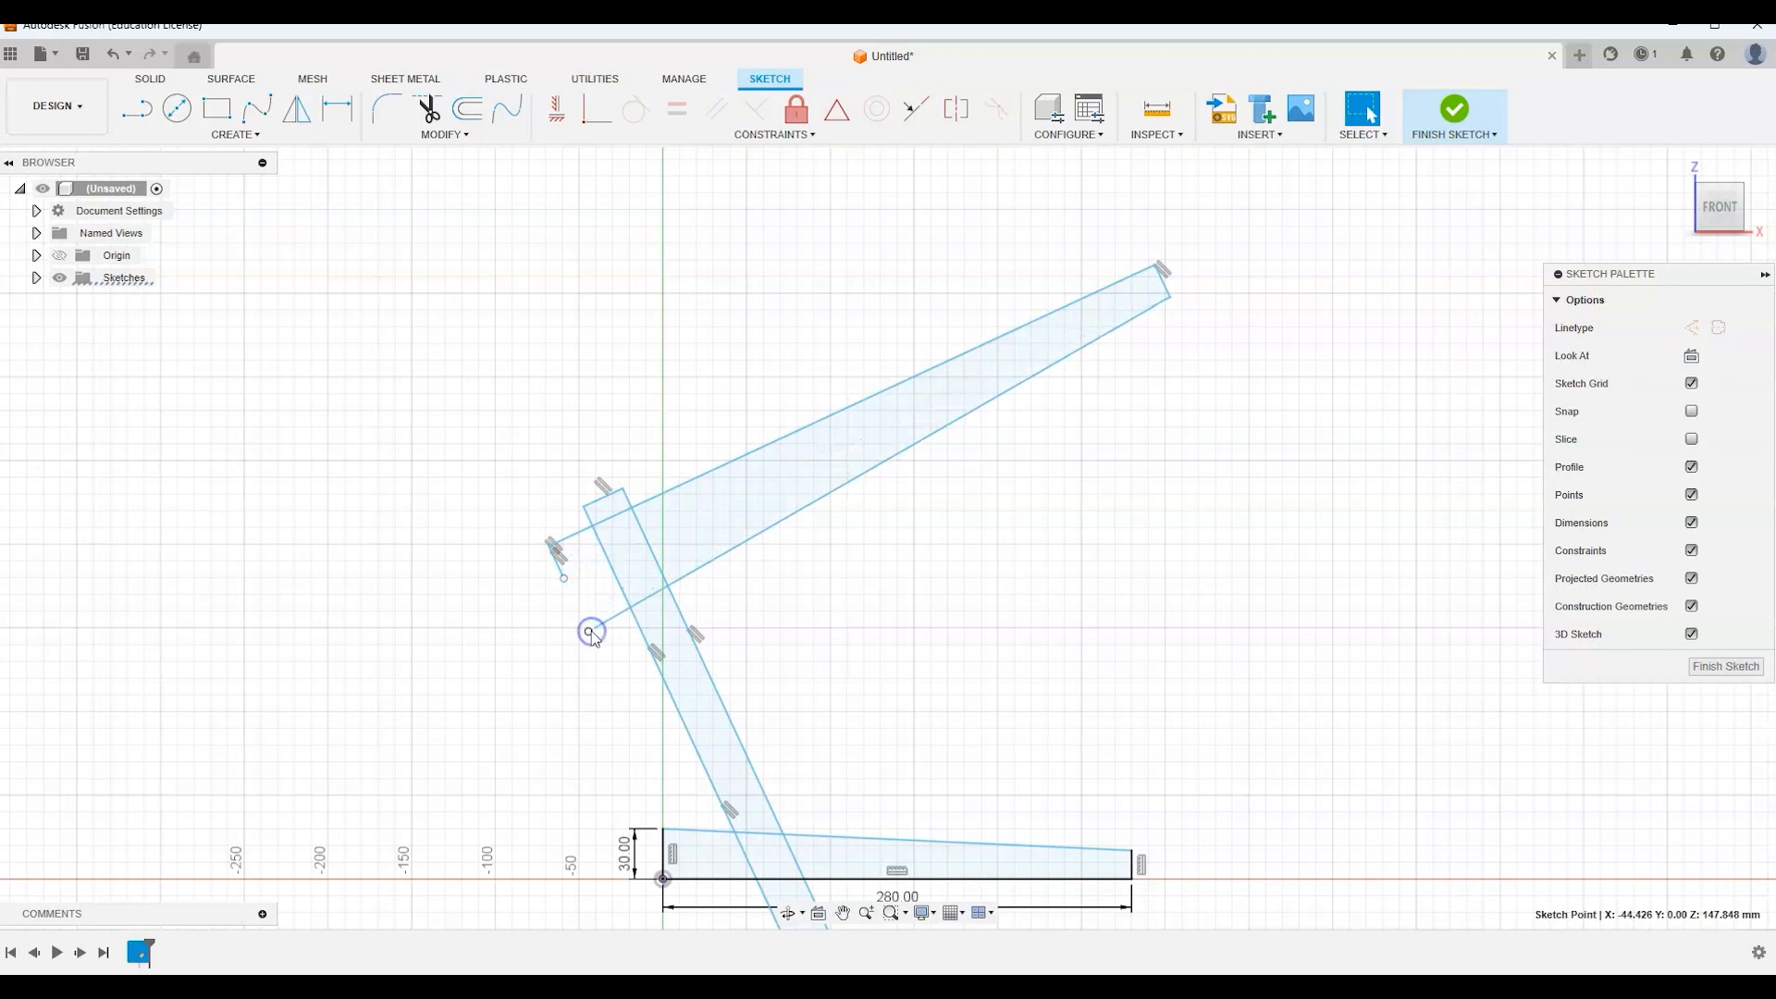
scroll(1078, 654, down, 2)
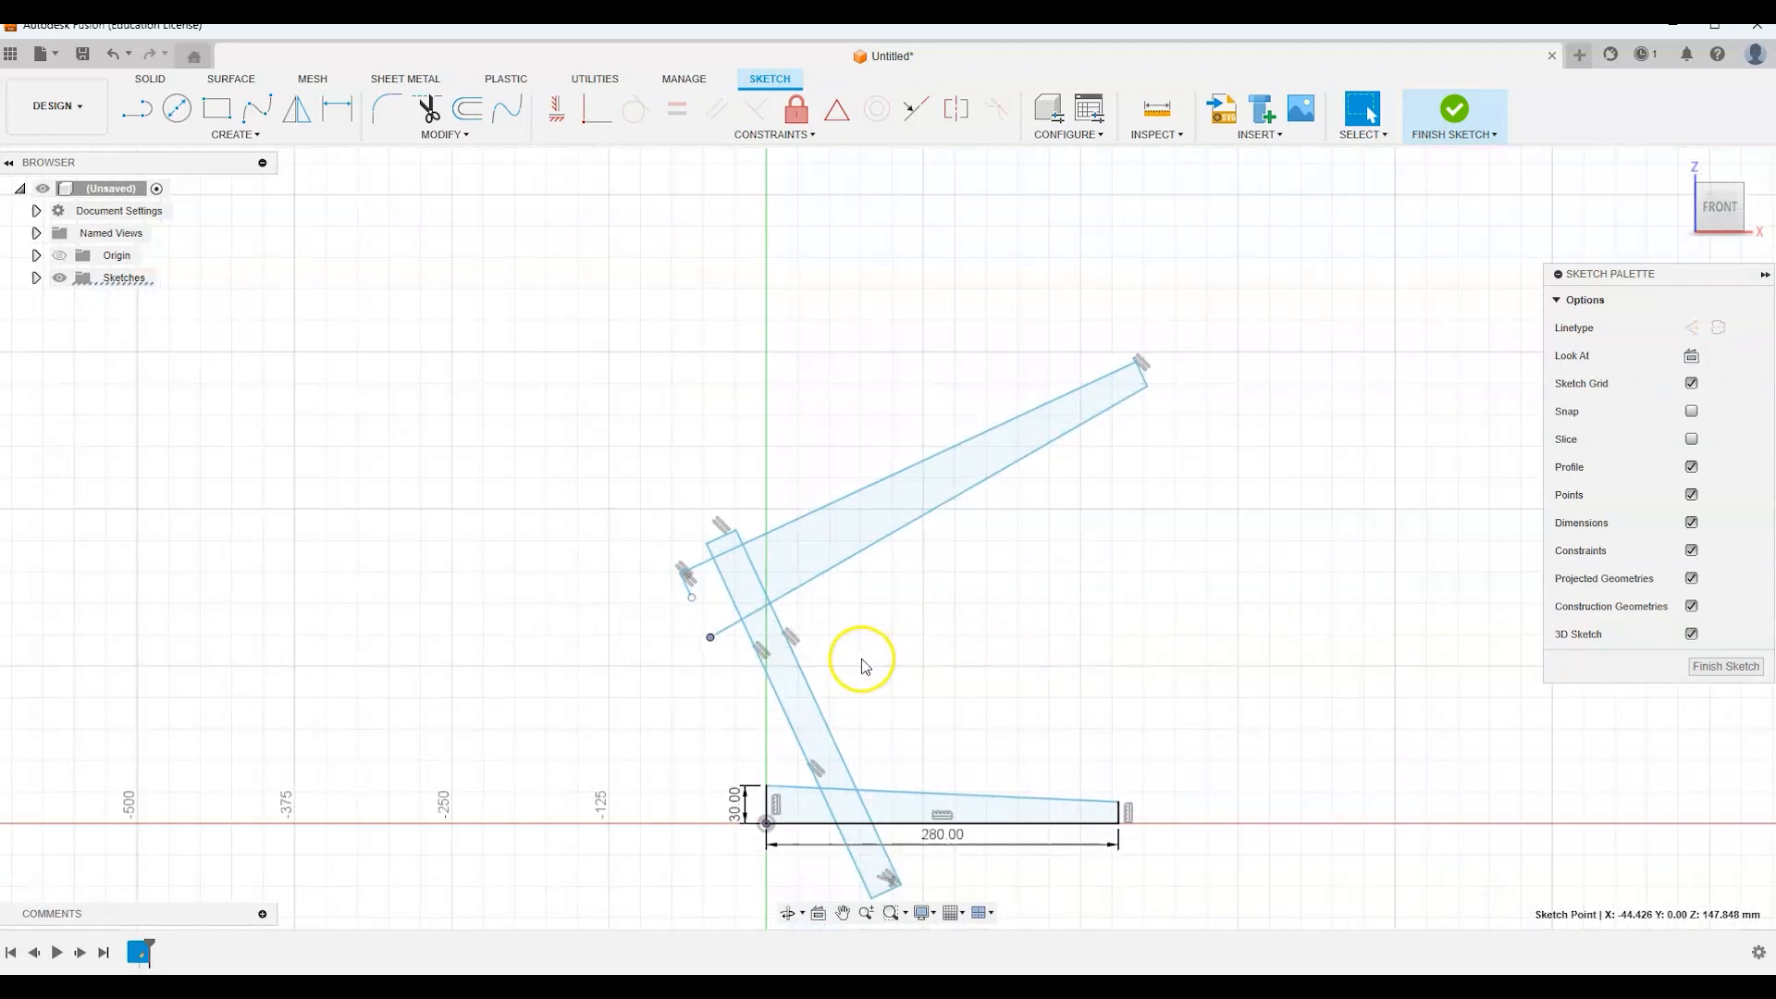
drag(709, 638, 693, 596)
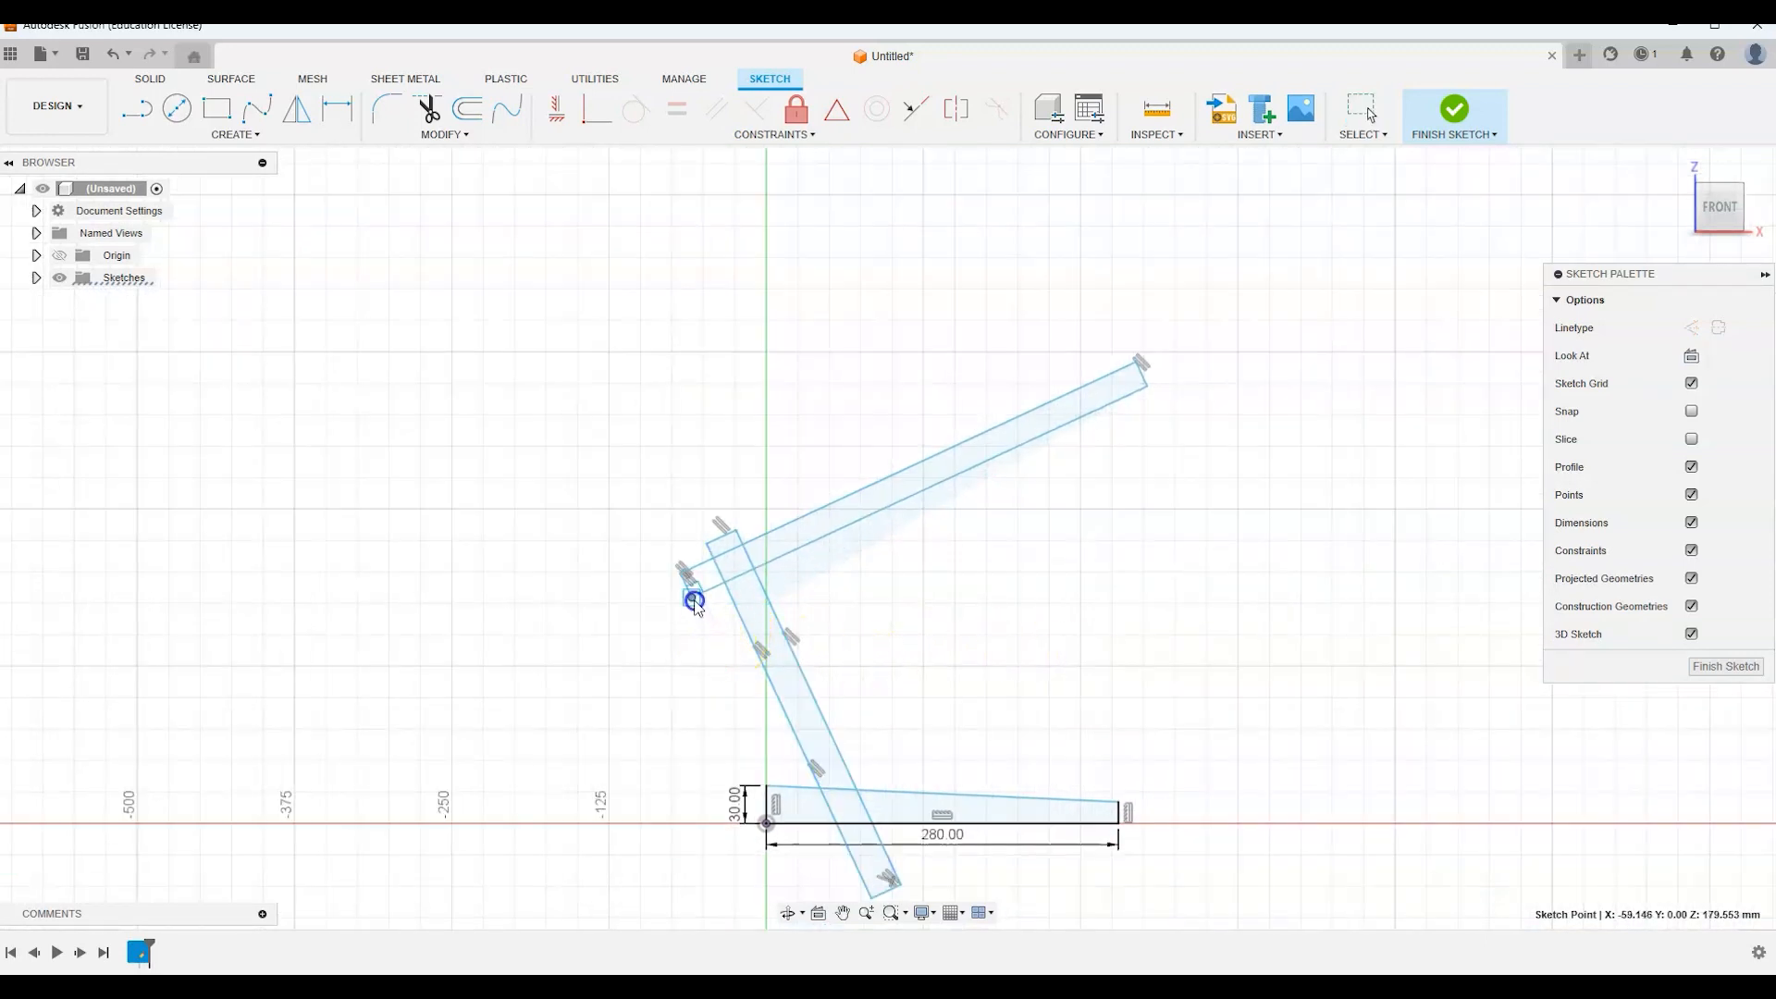
click(773, 627)
click(1011, 675)
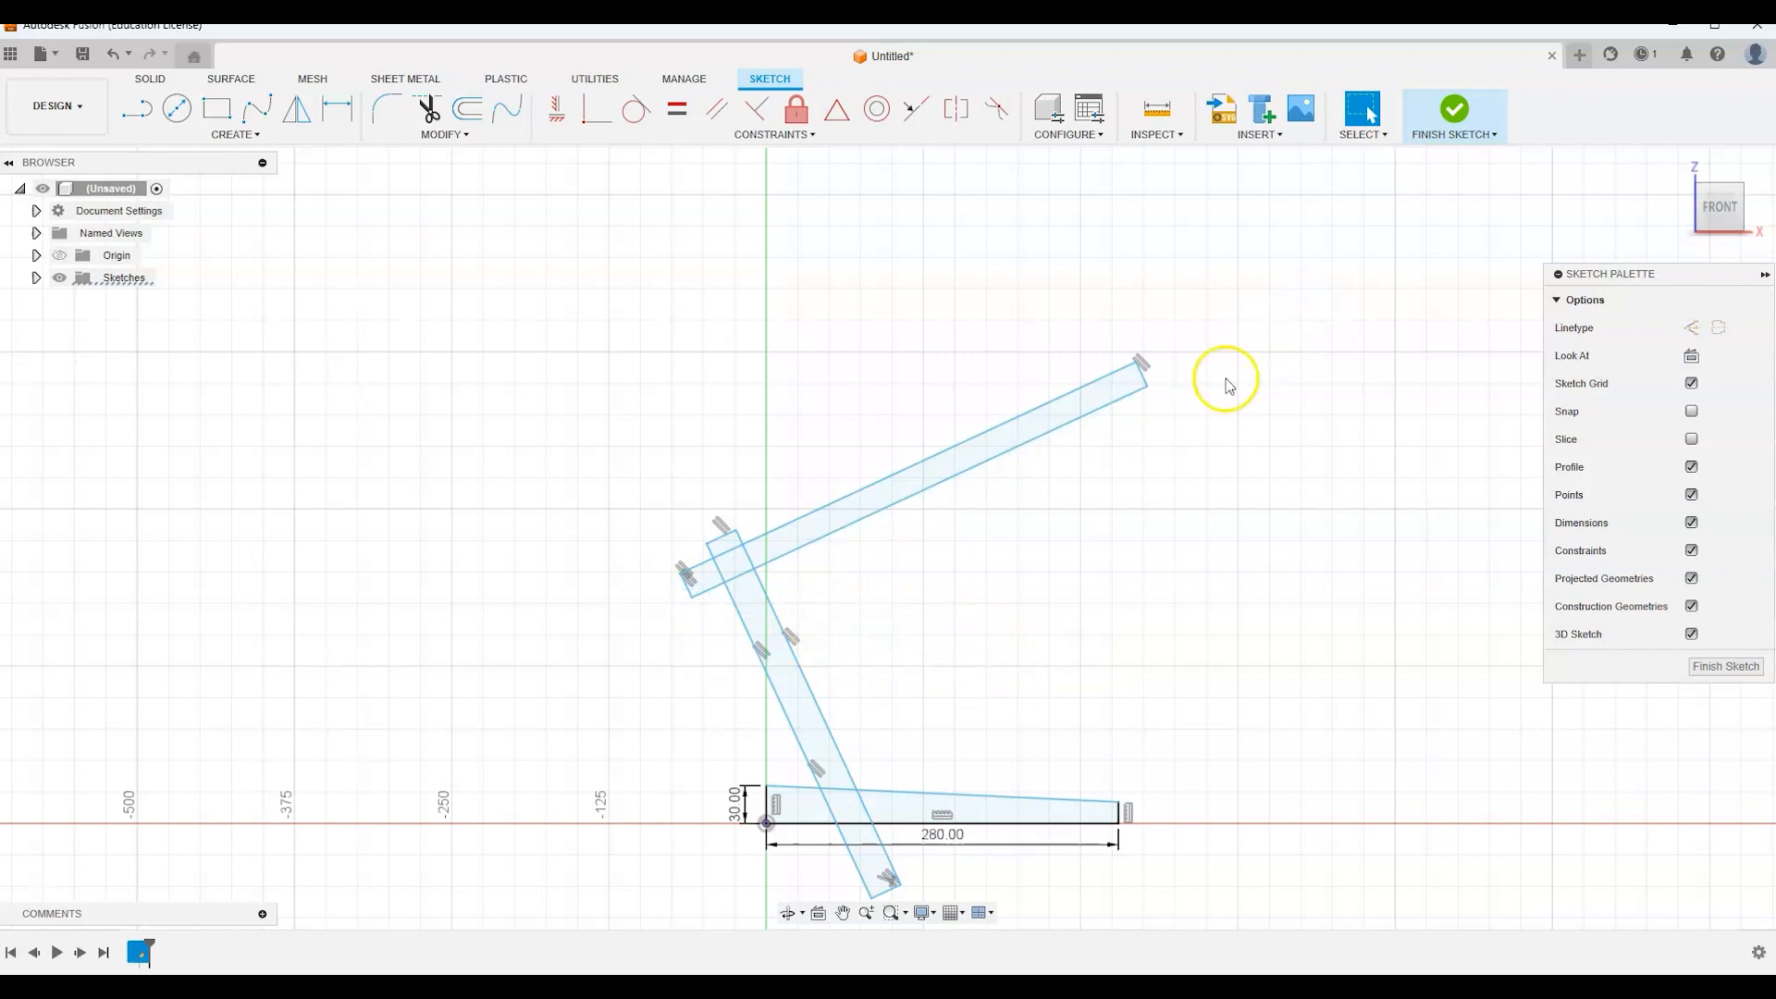
Finish the sketch and extrude the base and both arm profiles 50 mm as a new body, omitting the lower arm's part below the base
click(1454, 111)
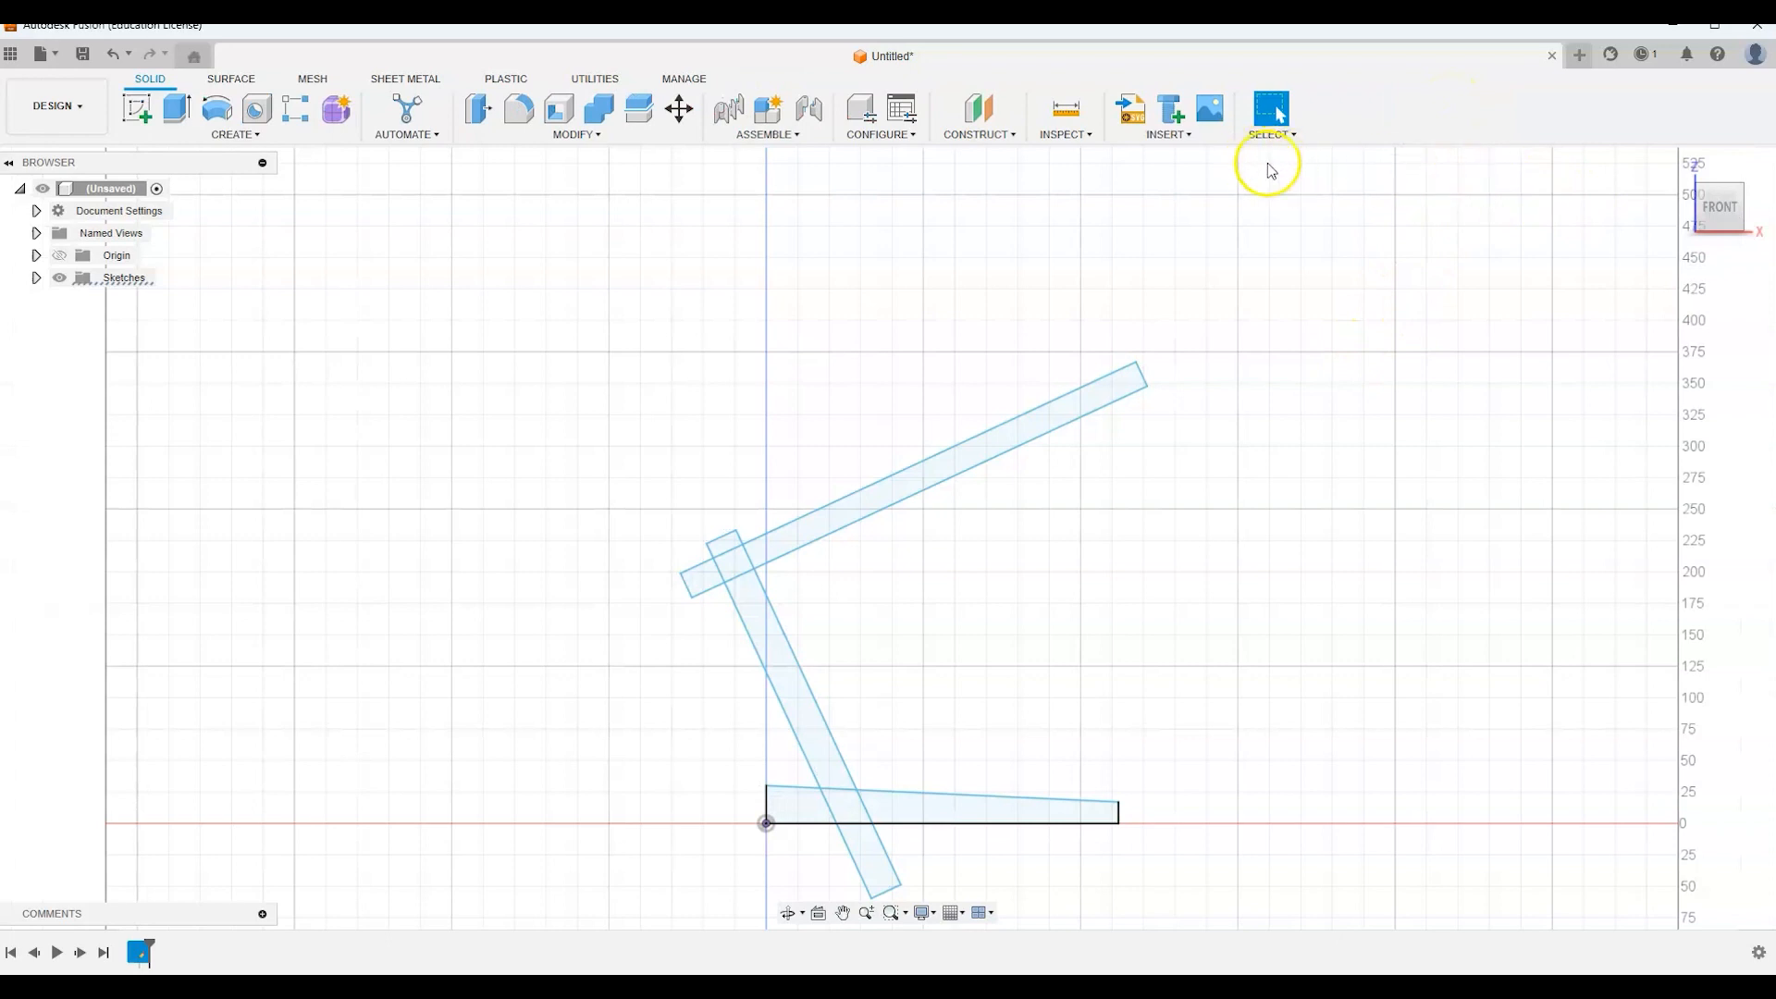
click(187, 115)
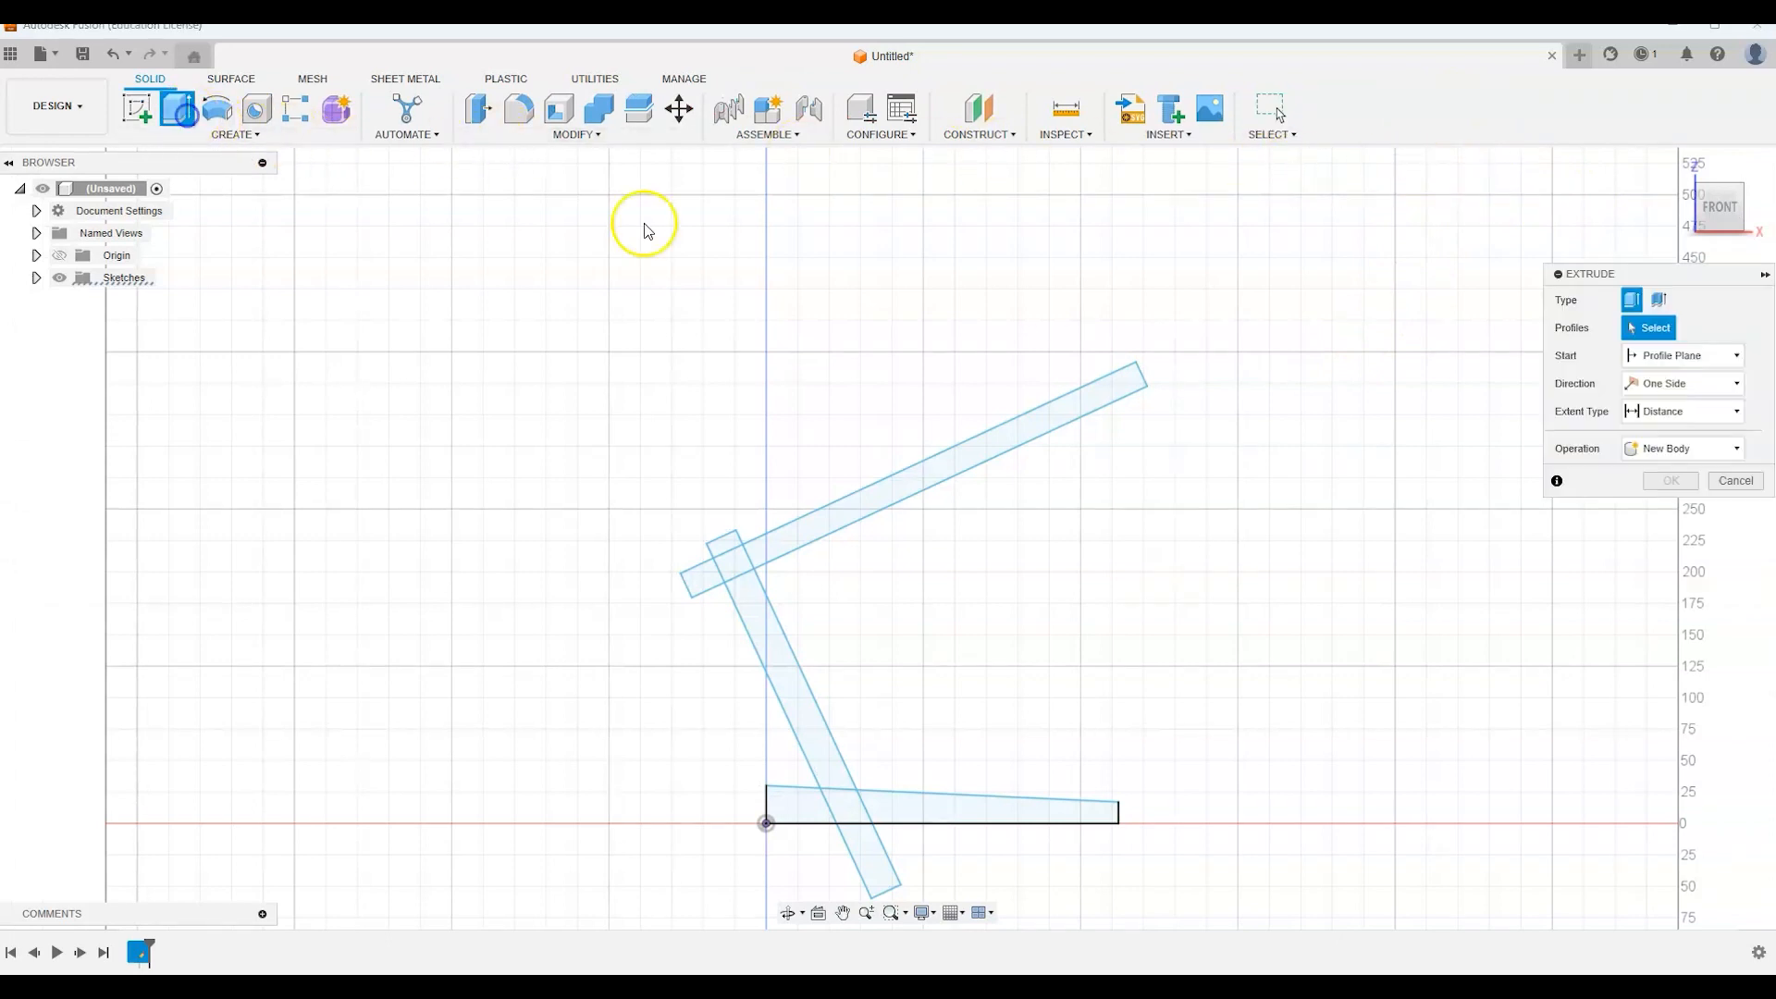
click(1741, 185)
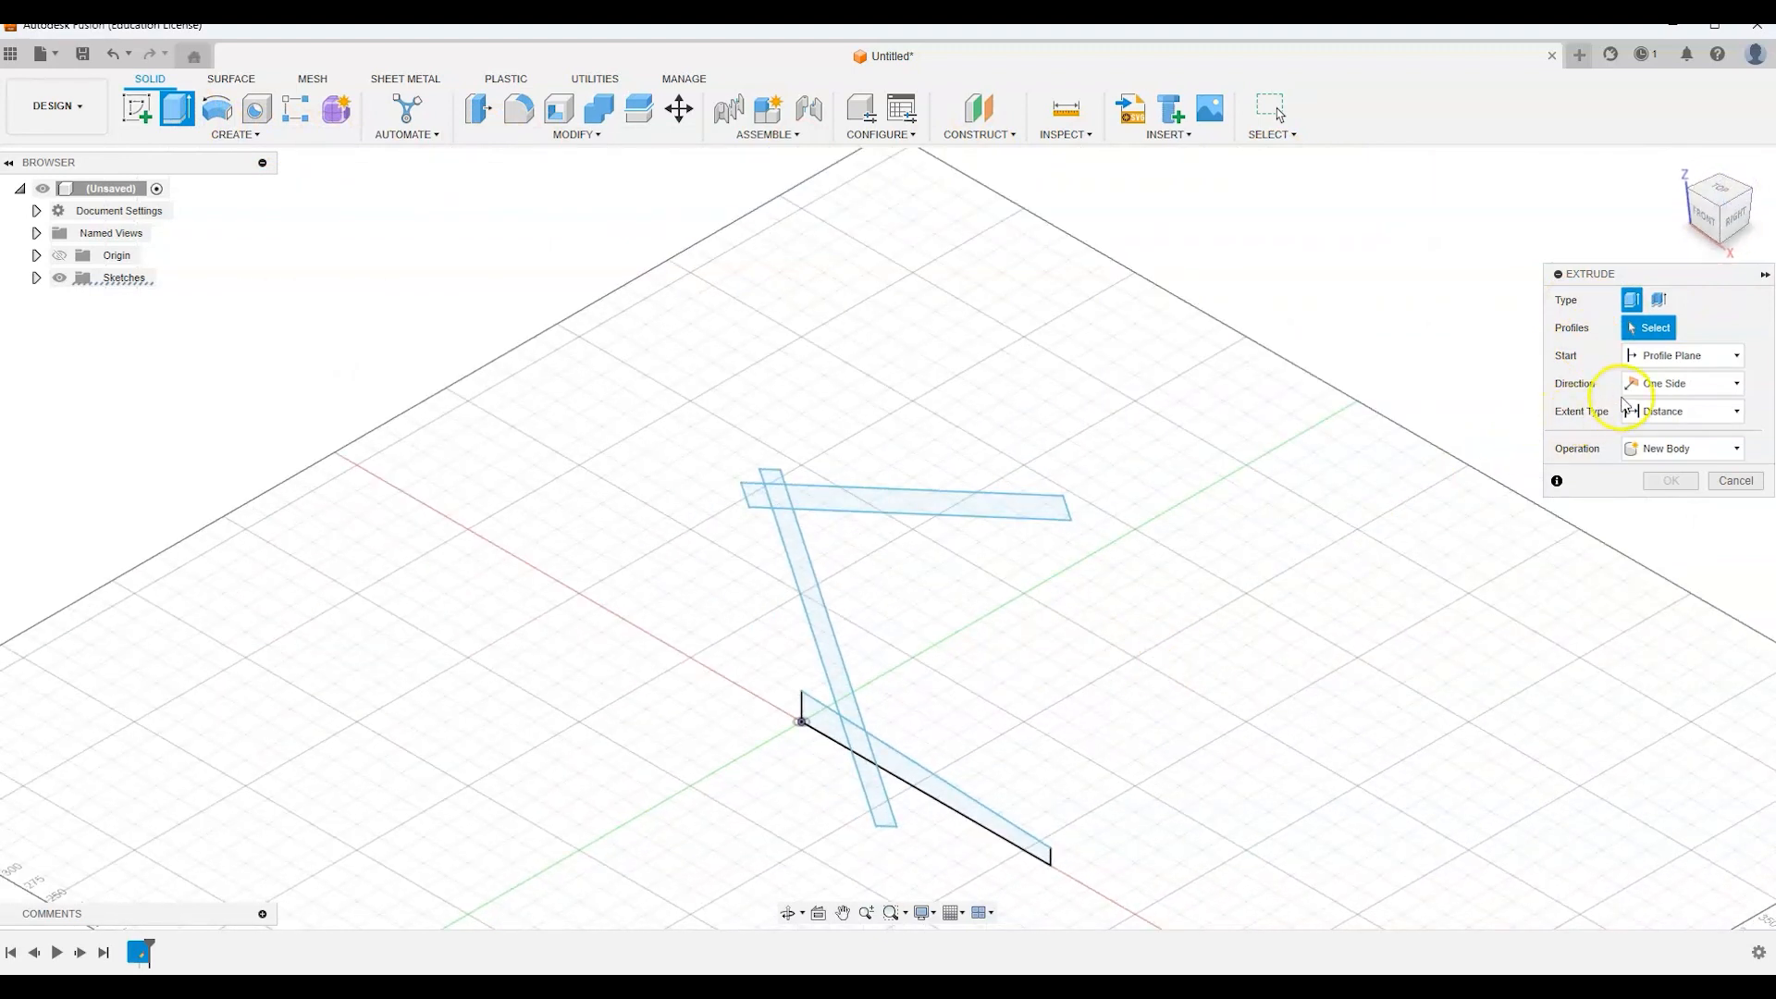
click(807, 584)
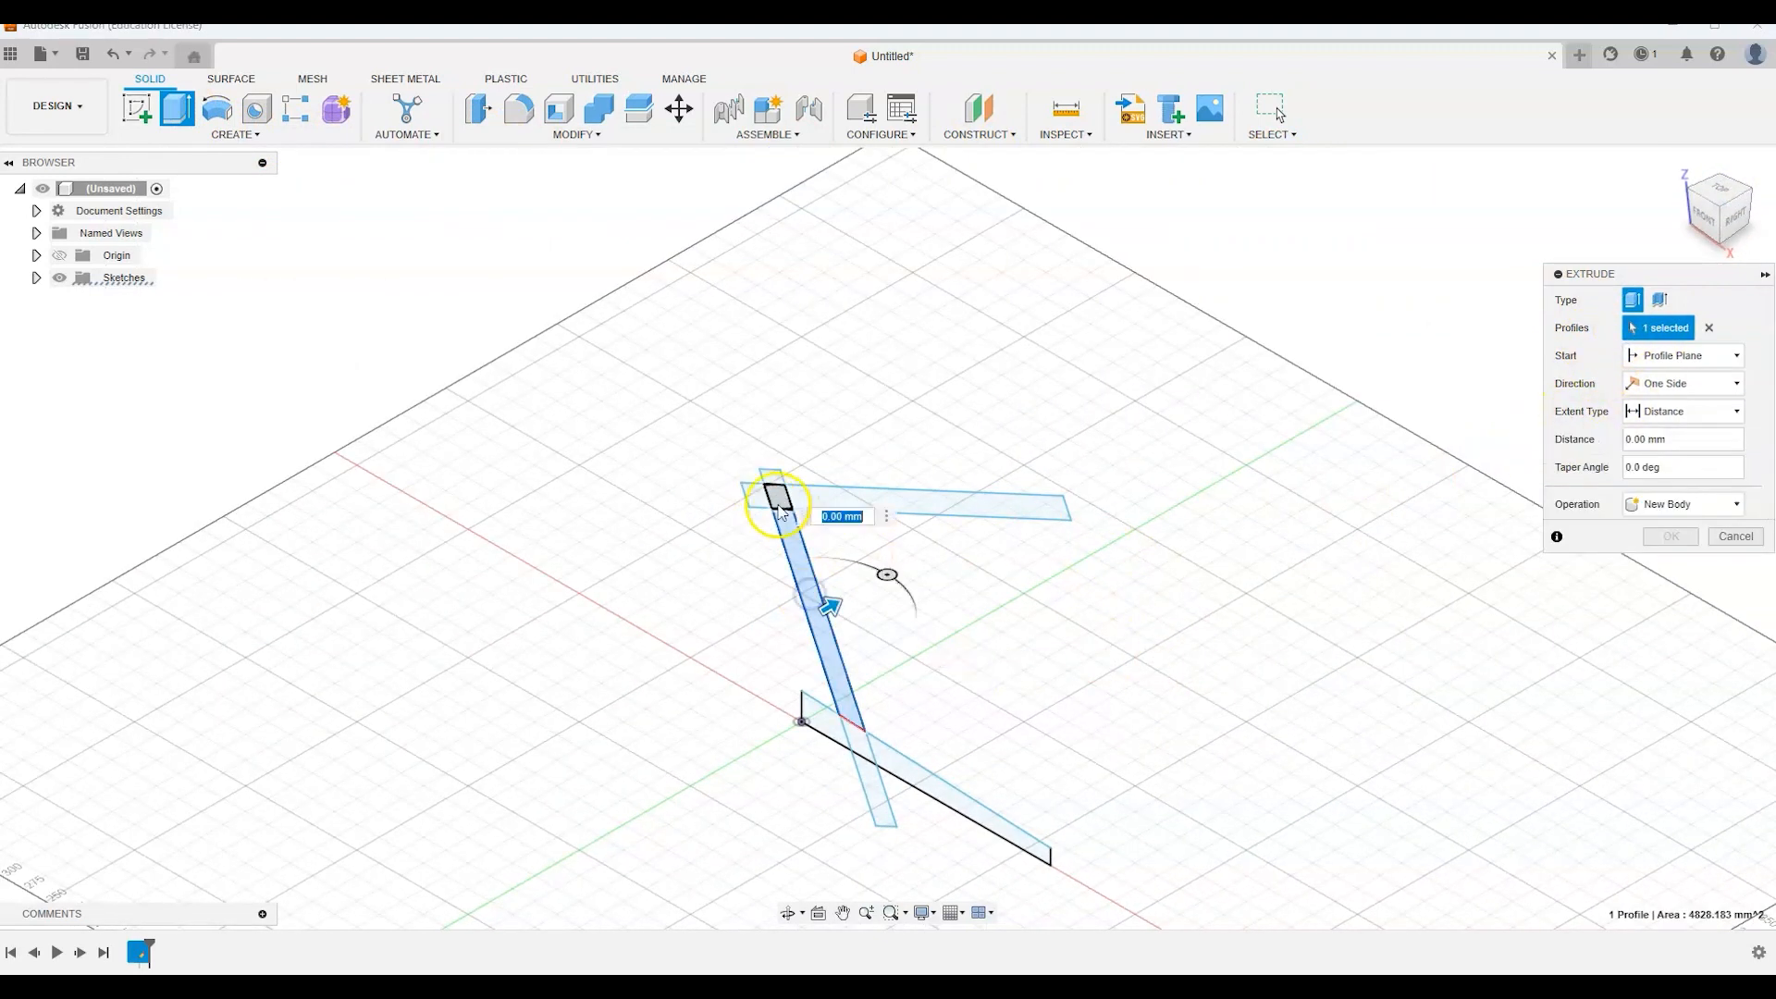
click(764, 498)
click(796, 500)
click(886, 756)
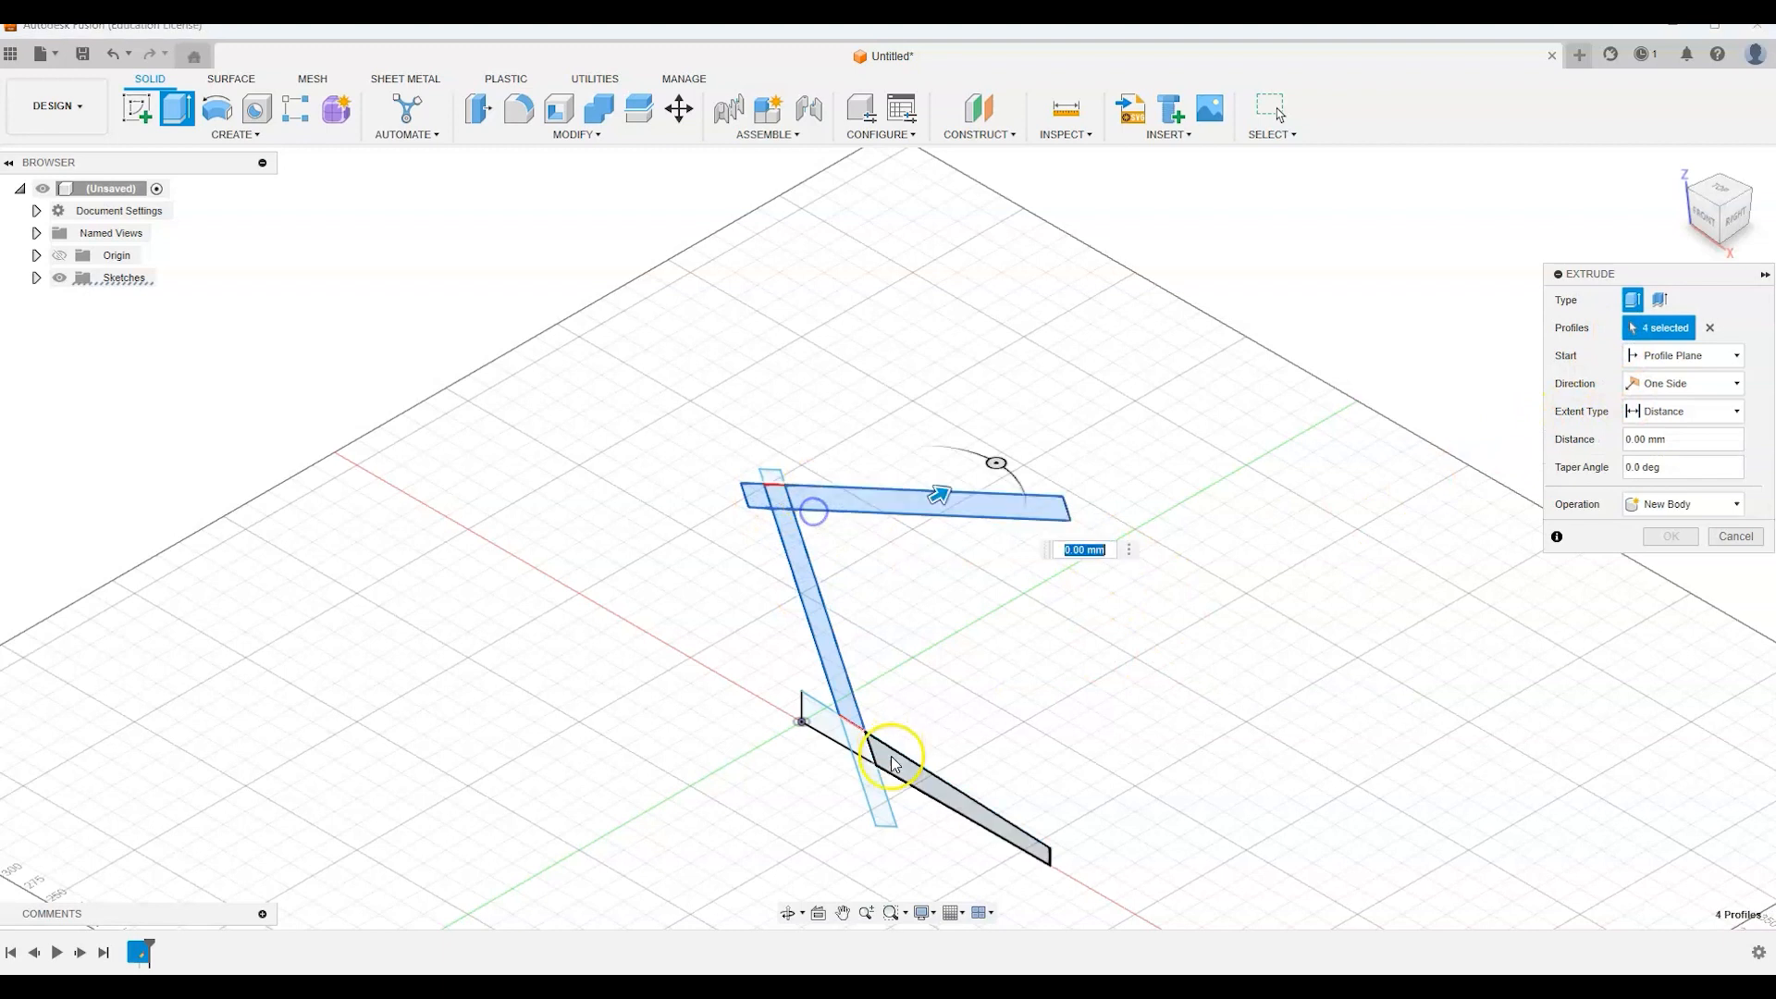
click(839, 730)
click(851, 739)
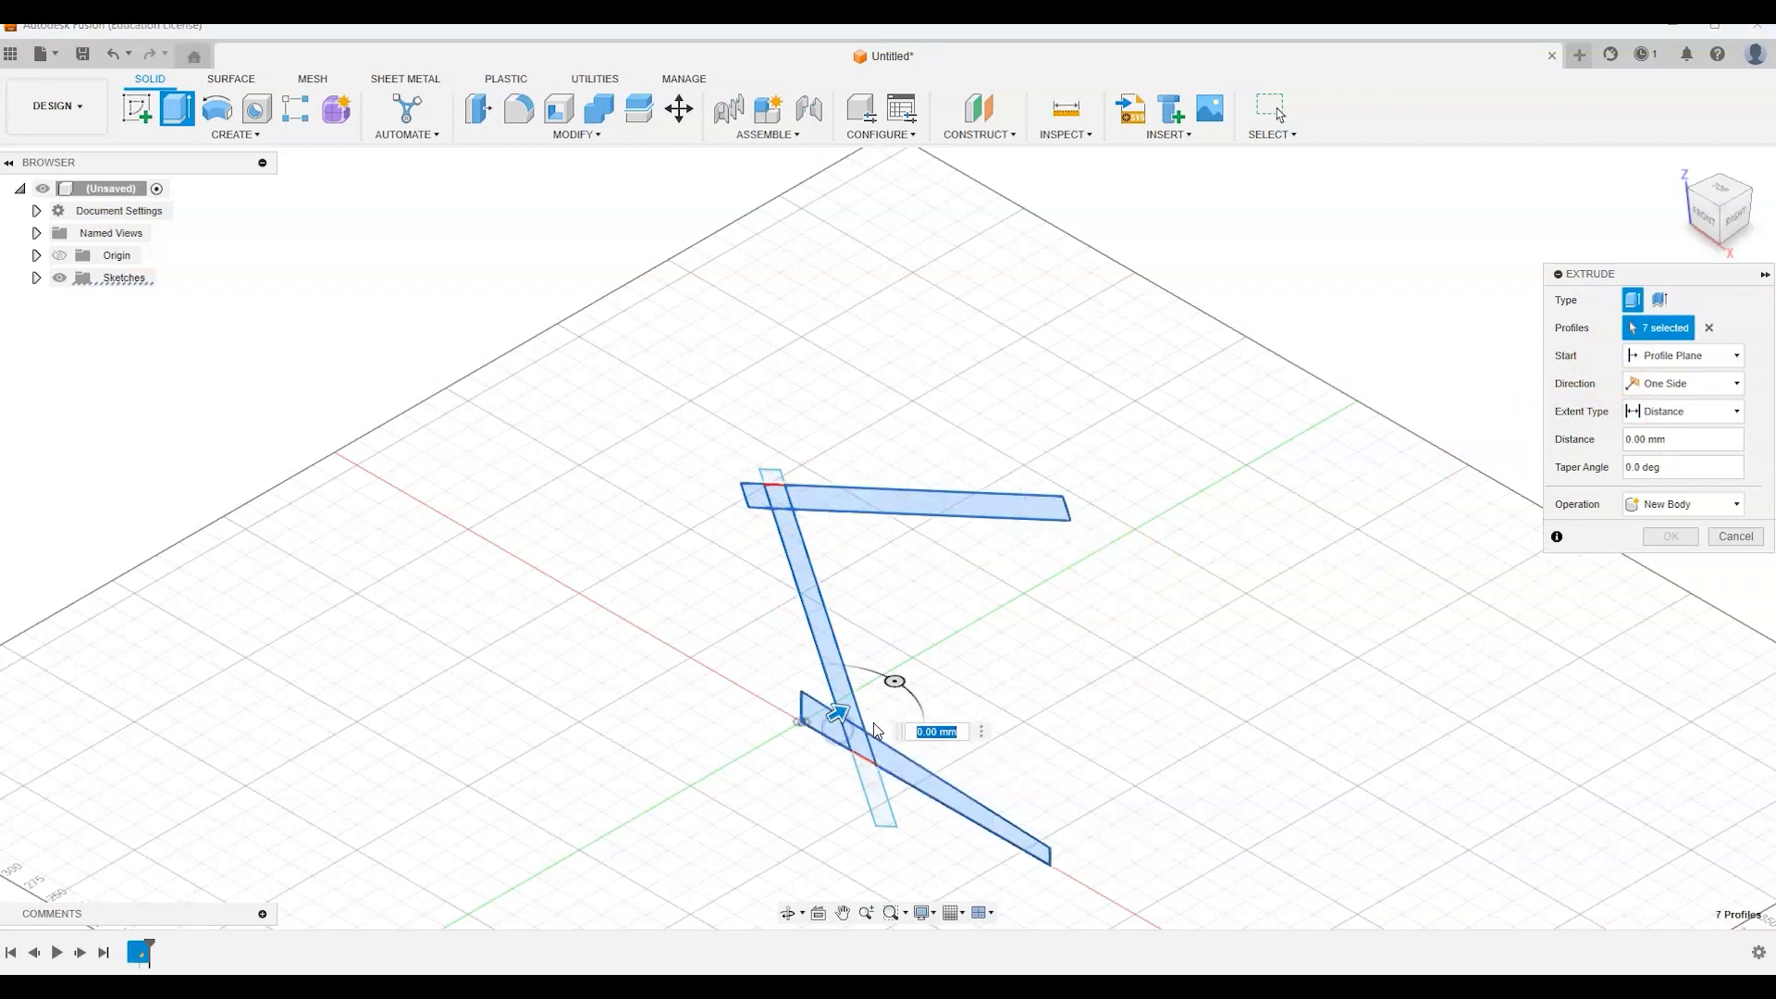
click(775, 479)
click(775, 479)
drag(789, 465, 829, 442)
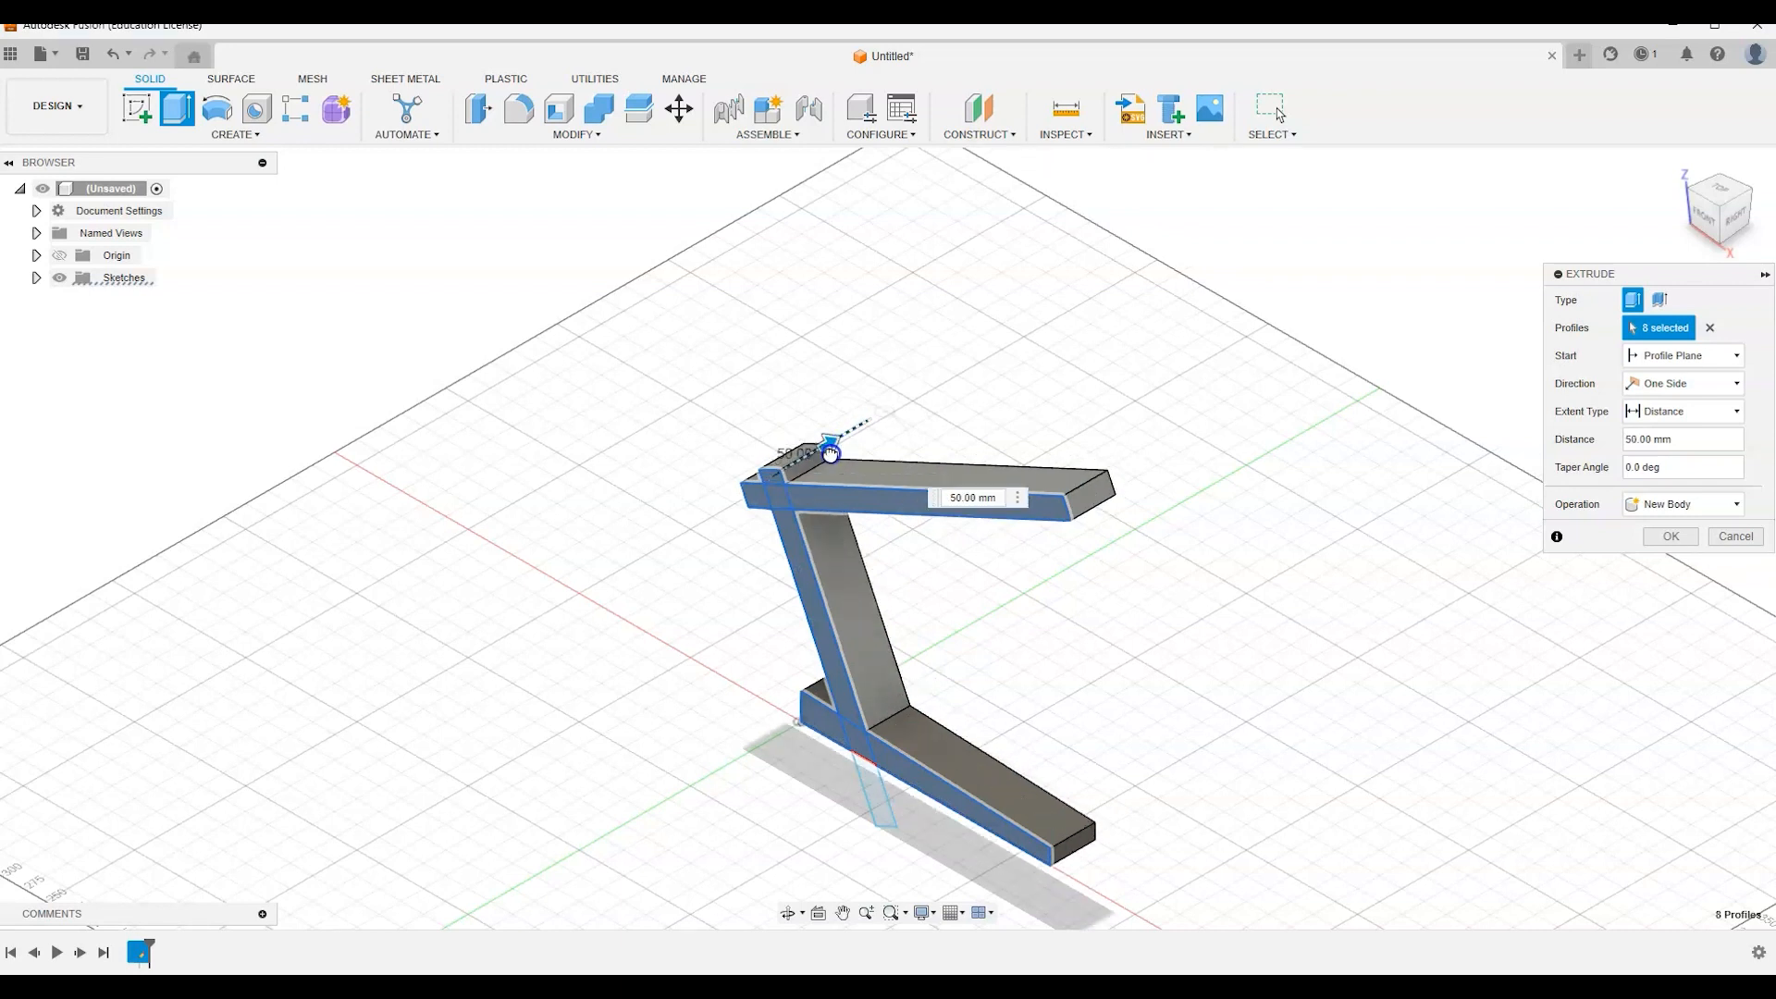
click(1665, 536)
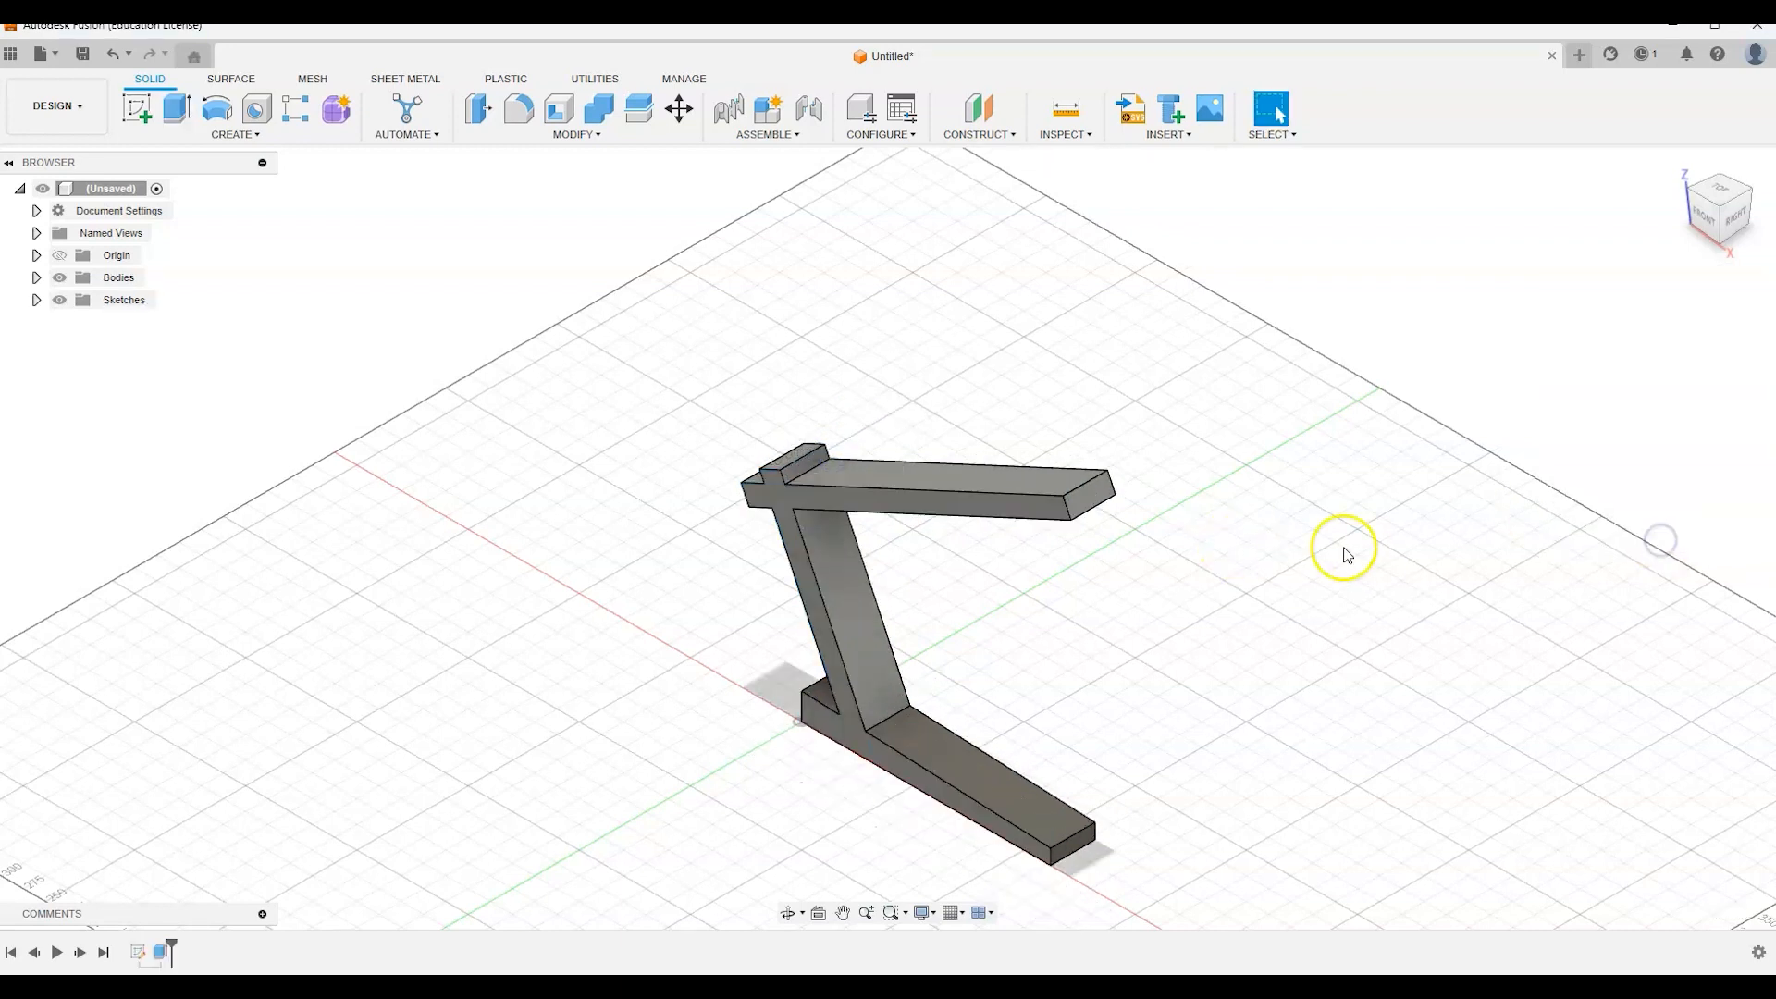
Add a centre of mass marker to the lamp body and check its position from the front
click(1702, 218)
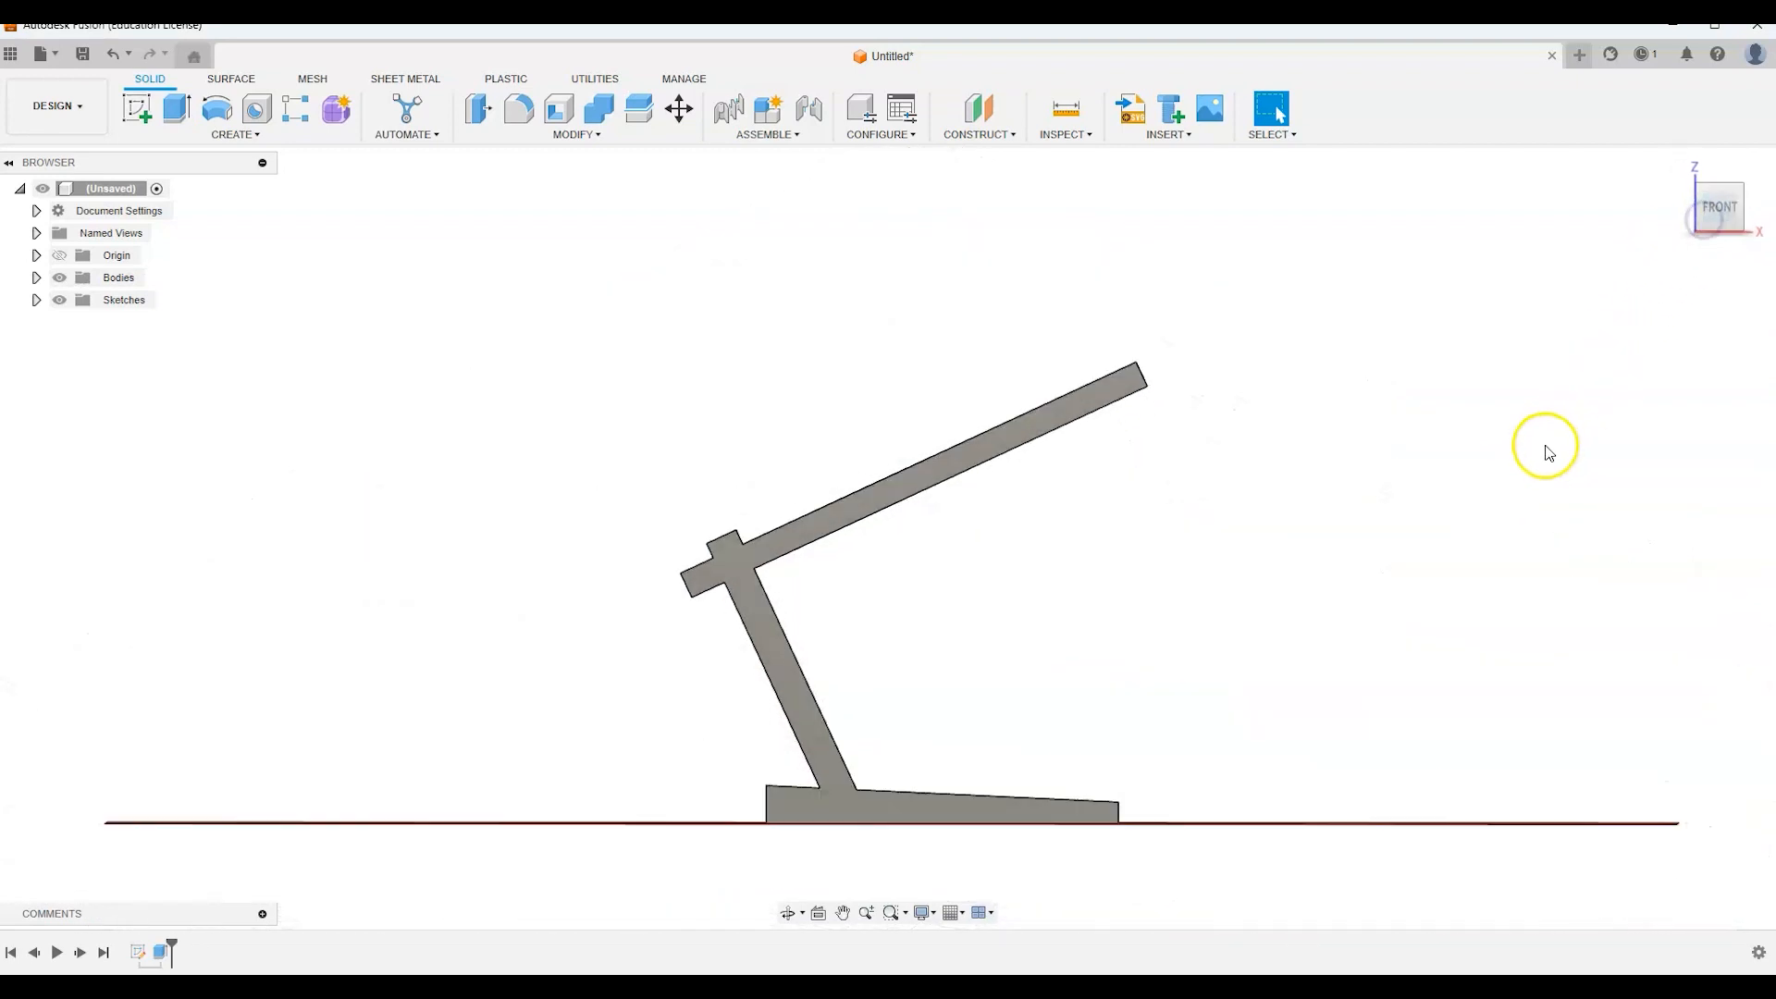
click(1739, 194)
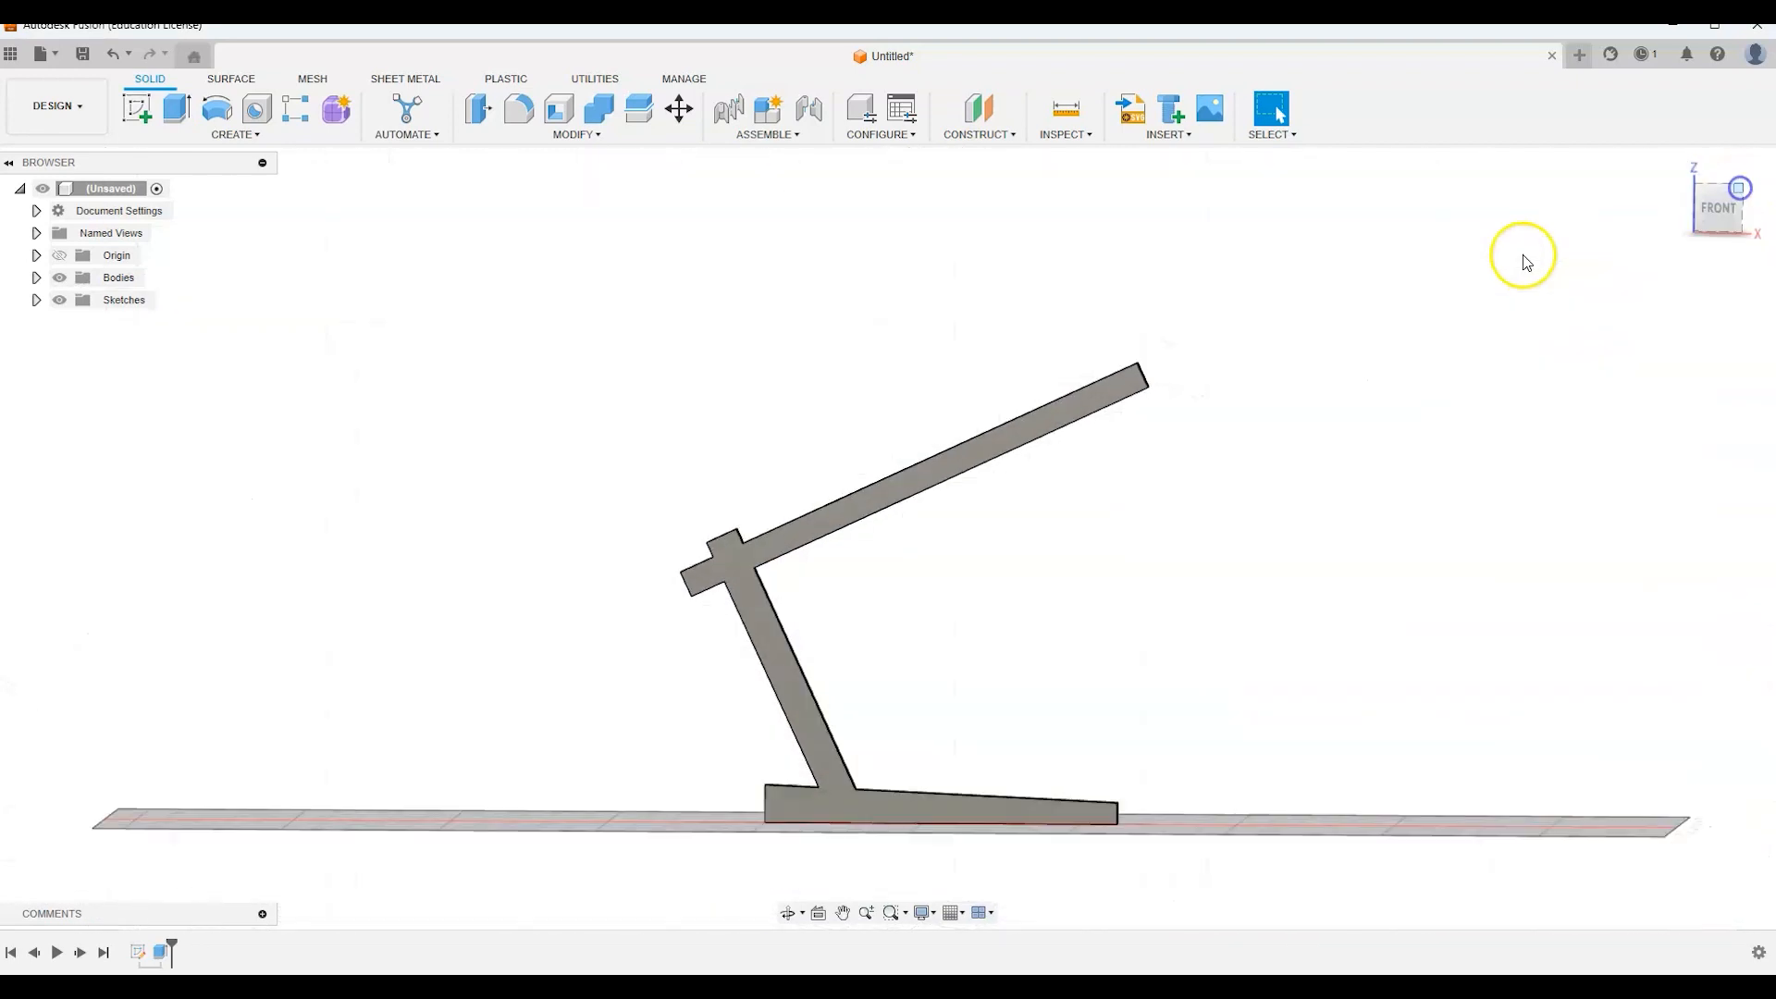
click(1068, 130)
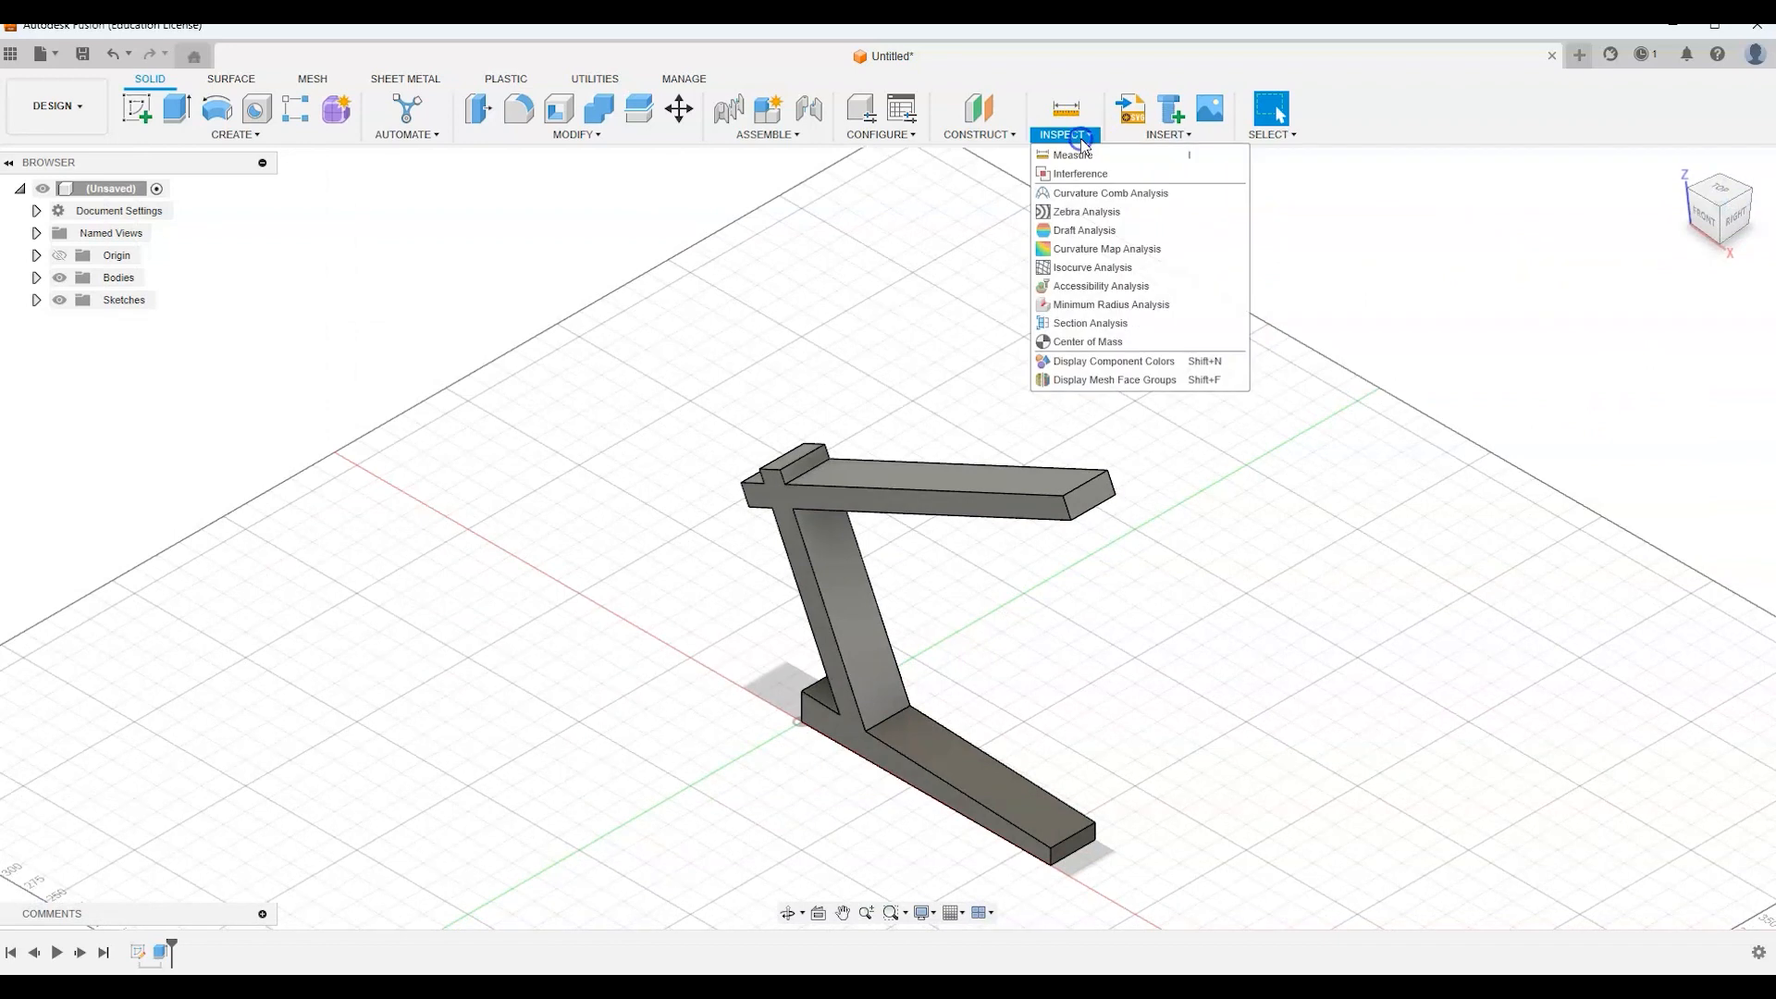
click(1088, 342)
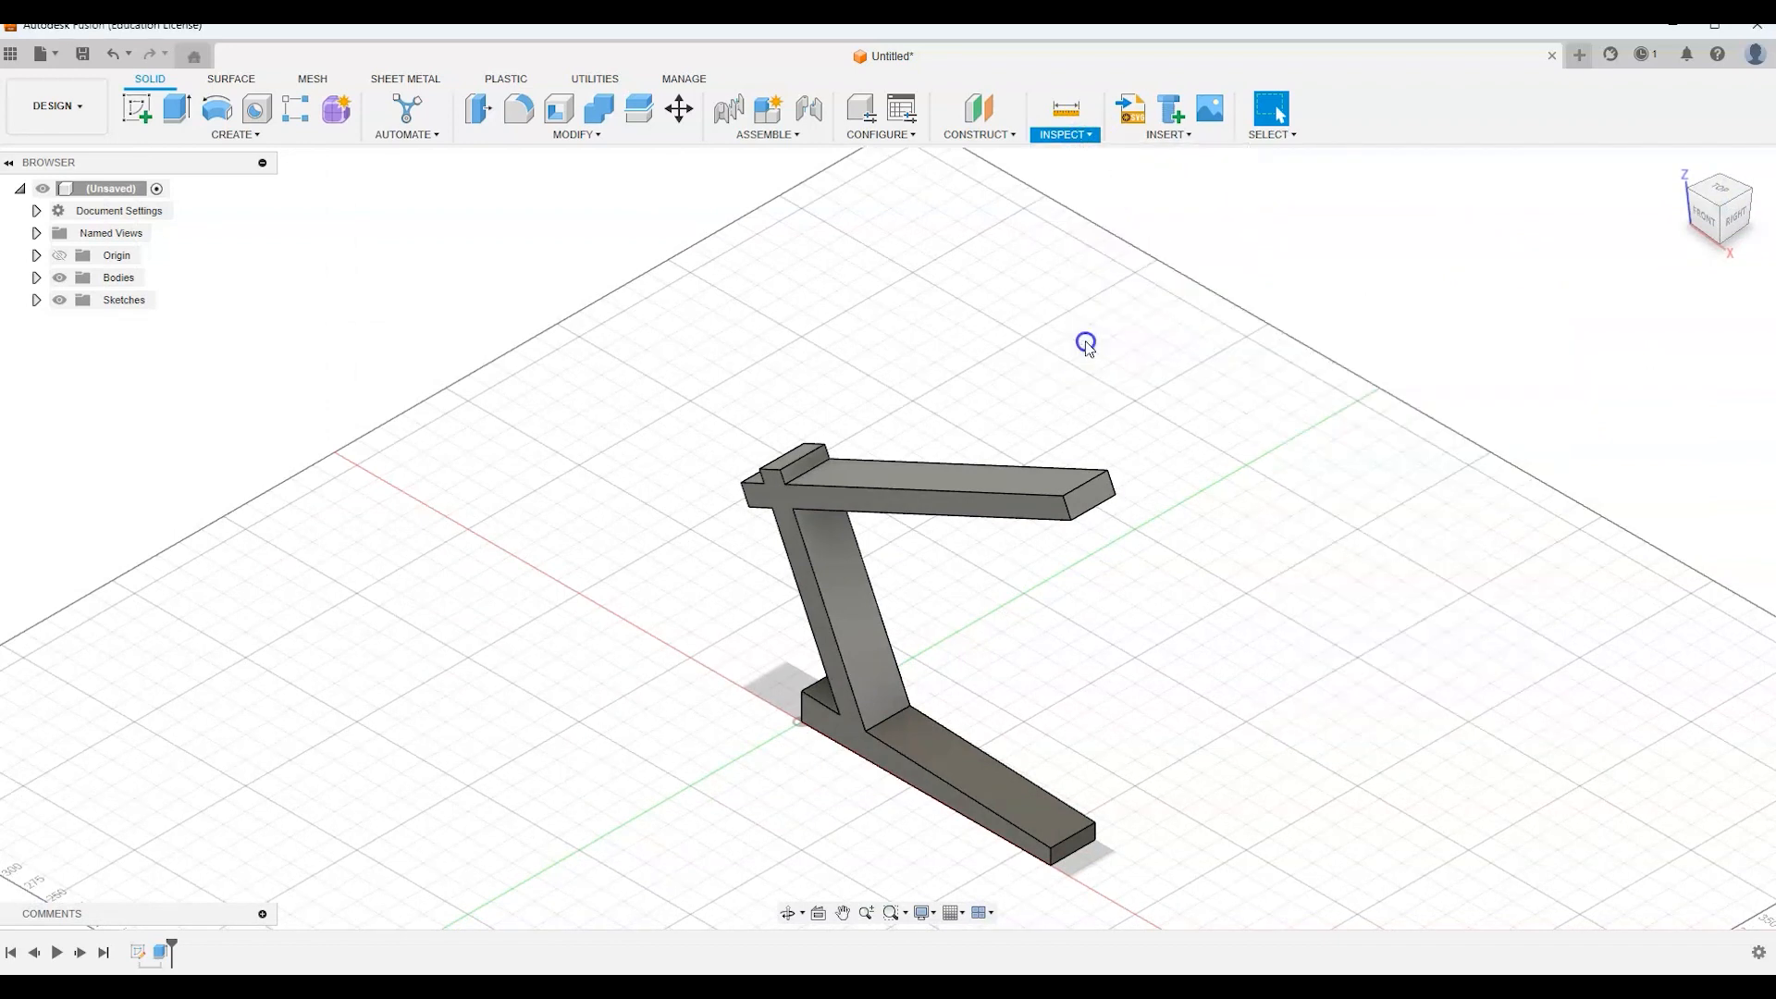
click(1056, 509)
click(1676, 331)
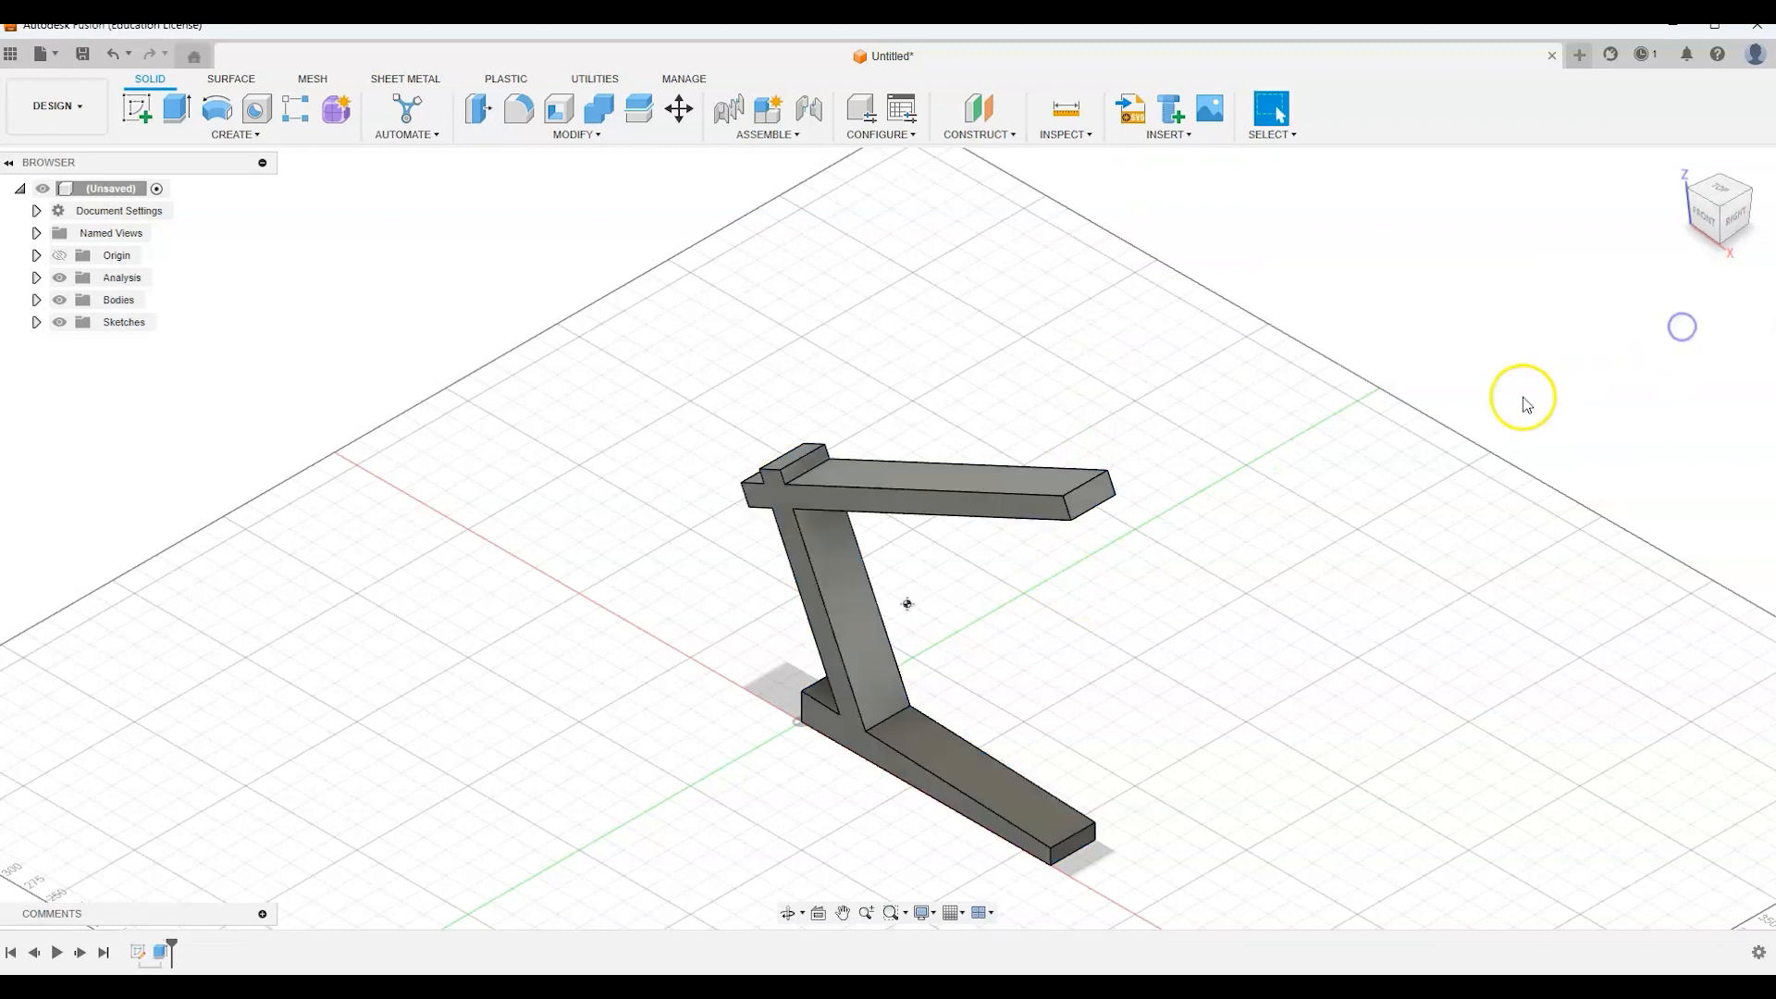
click(1706, 219)
click(906, 624)
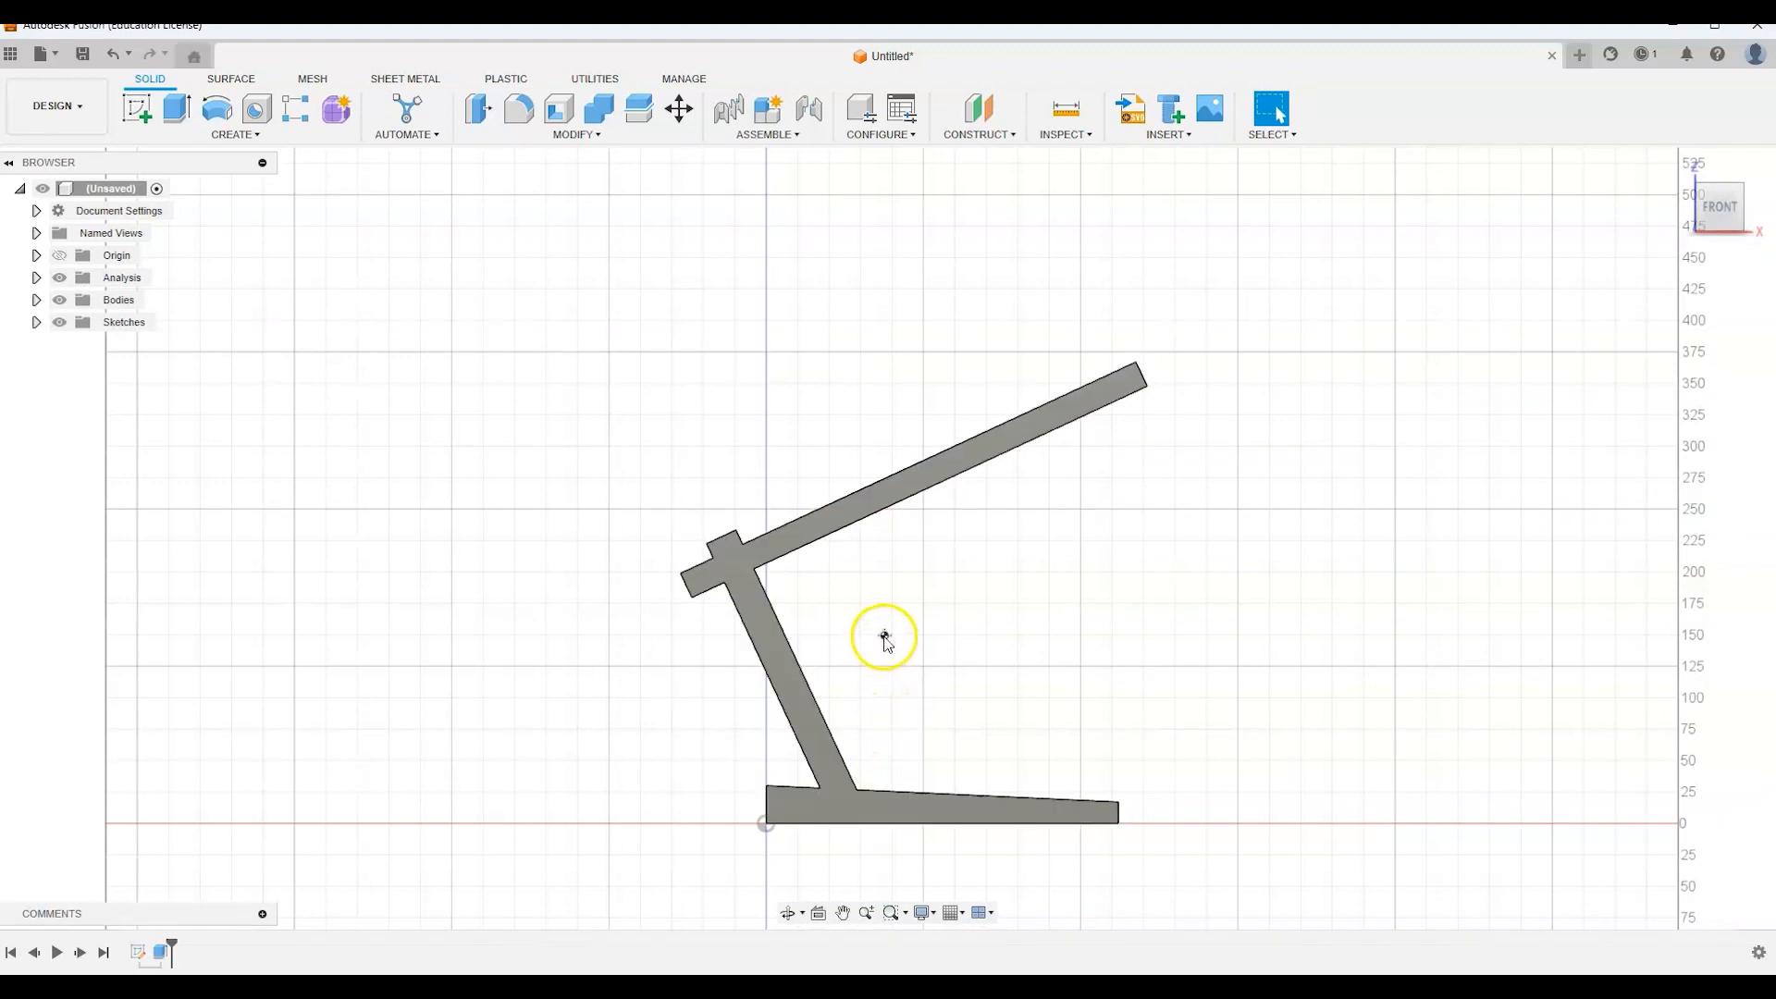
Reopen the side profile sketch and delete the base's 280 mm length dimension
click(1744, 193)
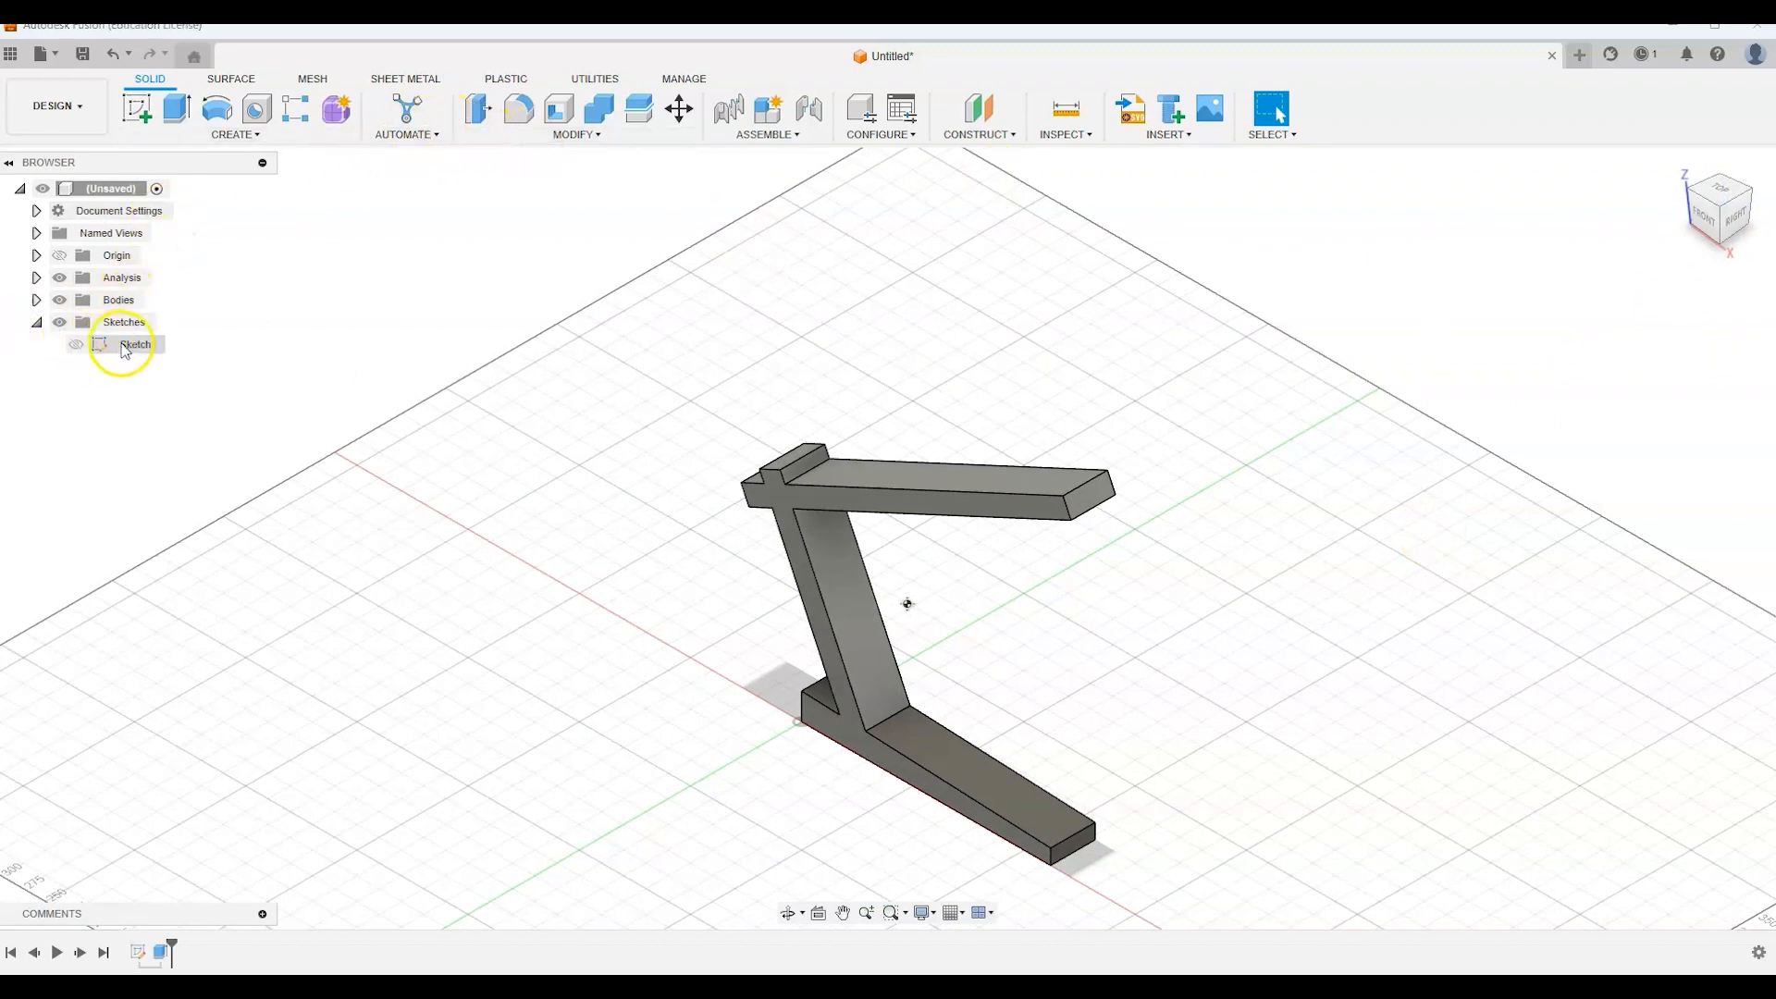
right_click(111, 346)
click(146, 404)
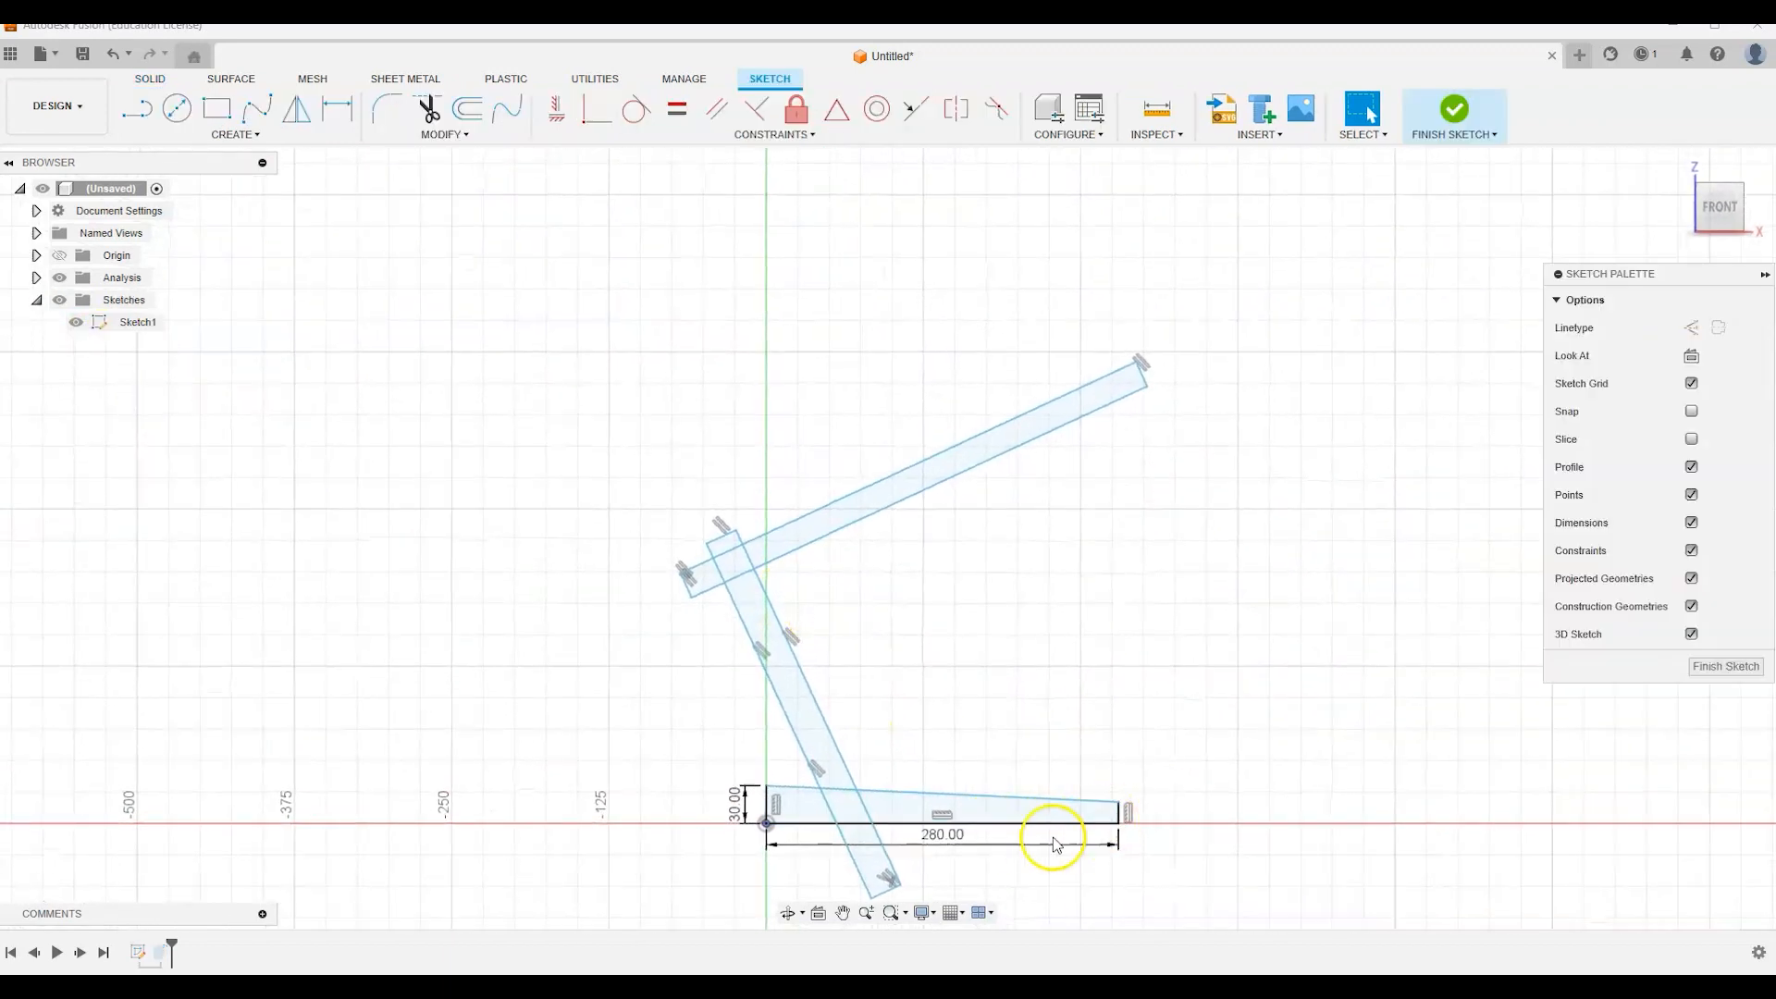
double_click(941, 835)
key(BackSpace)
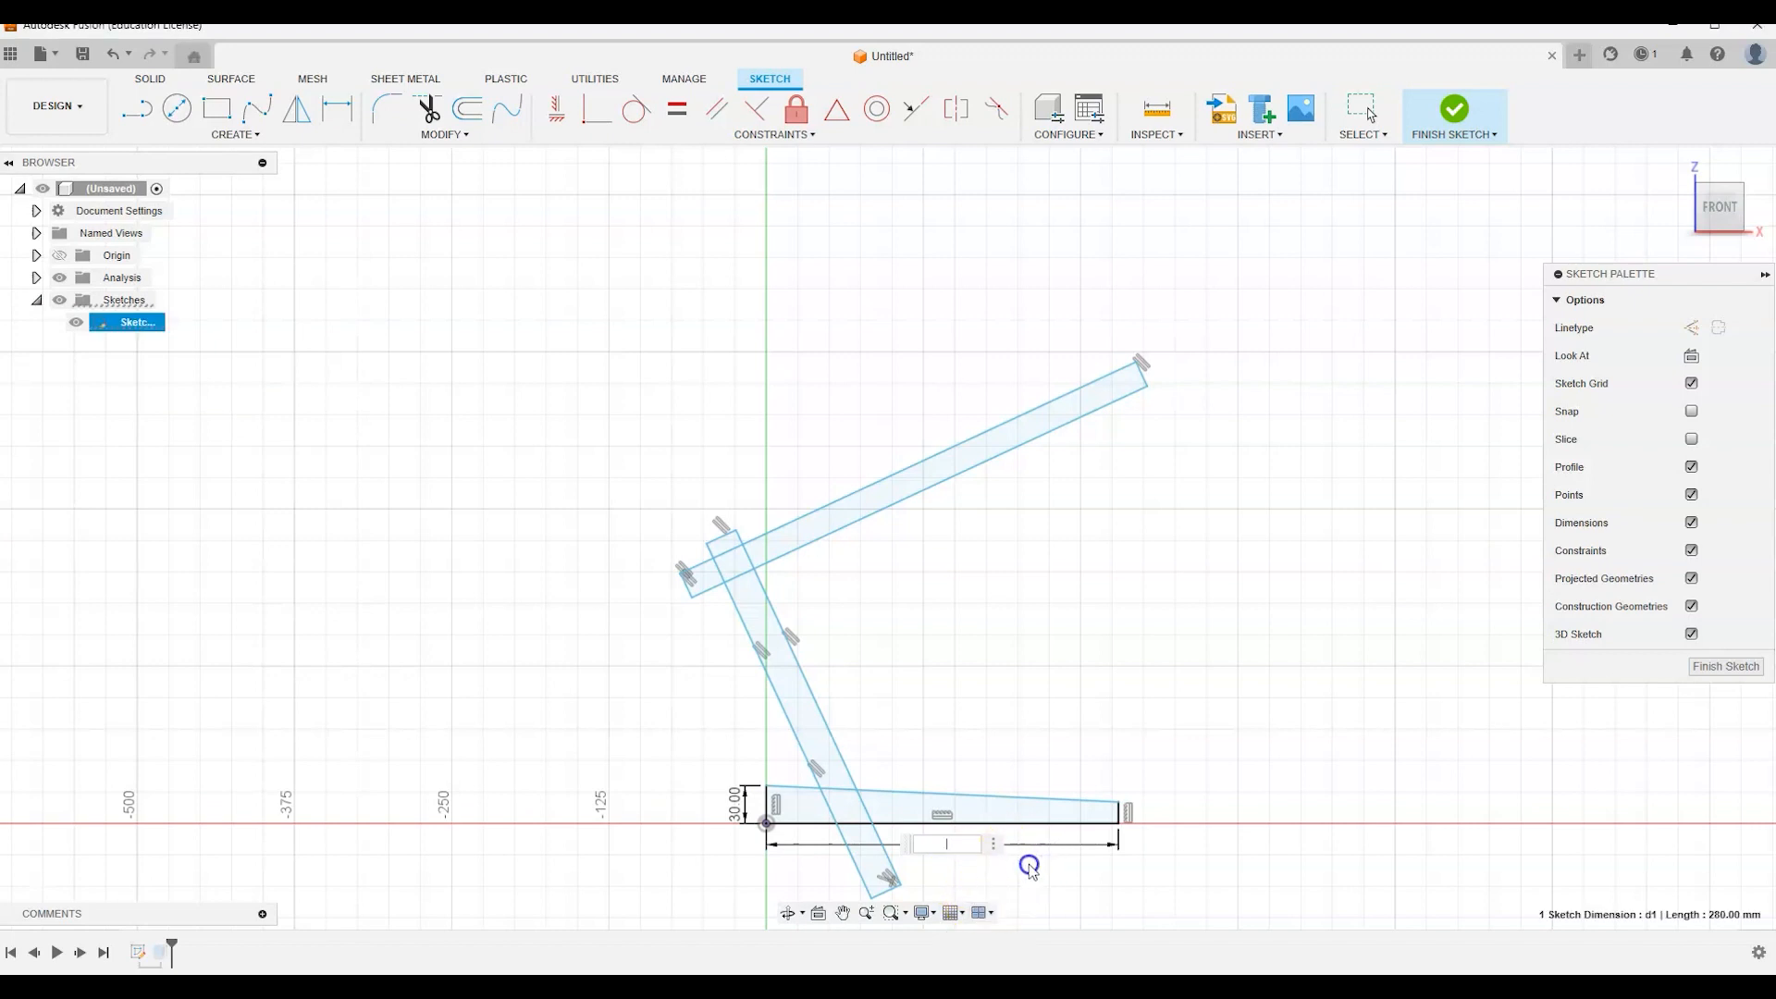
key(Escape)
click(1029, 842)
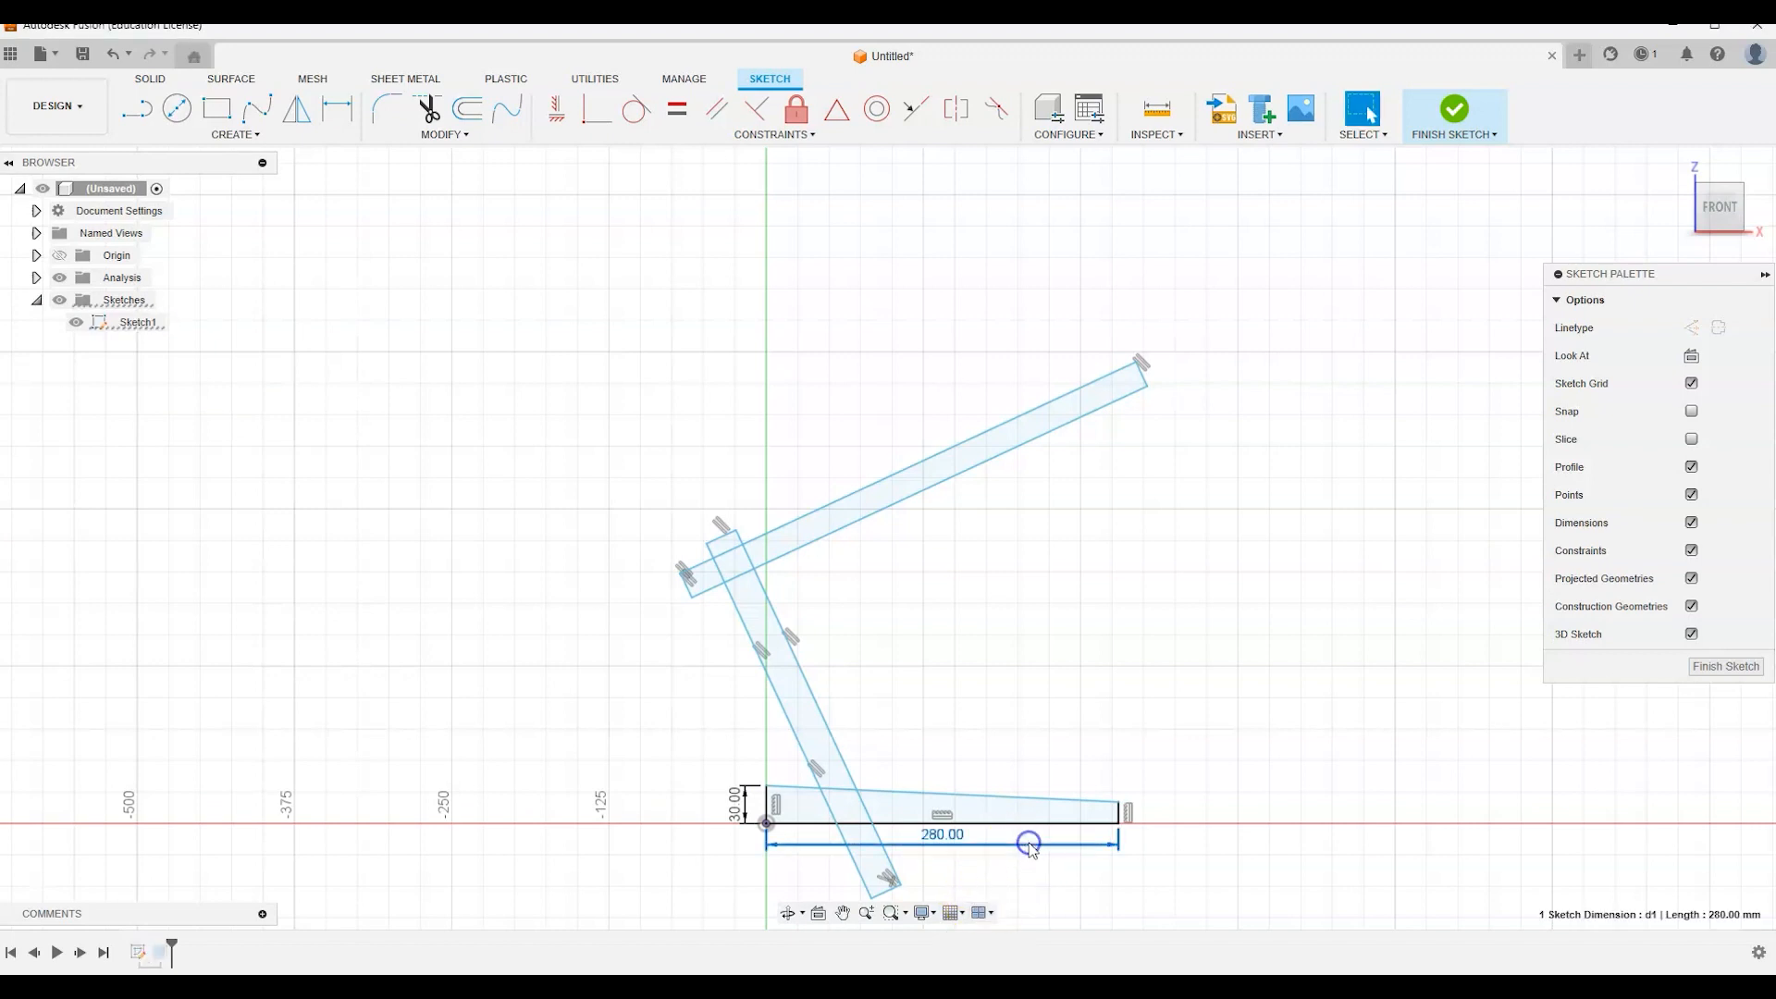
key(Delete)
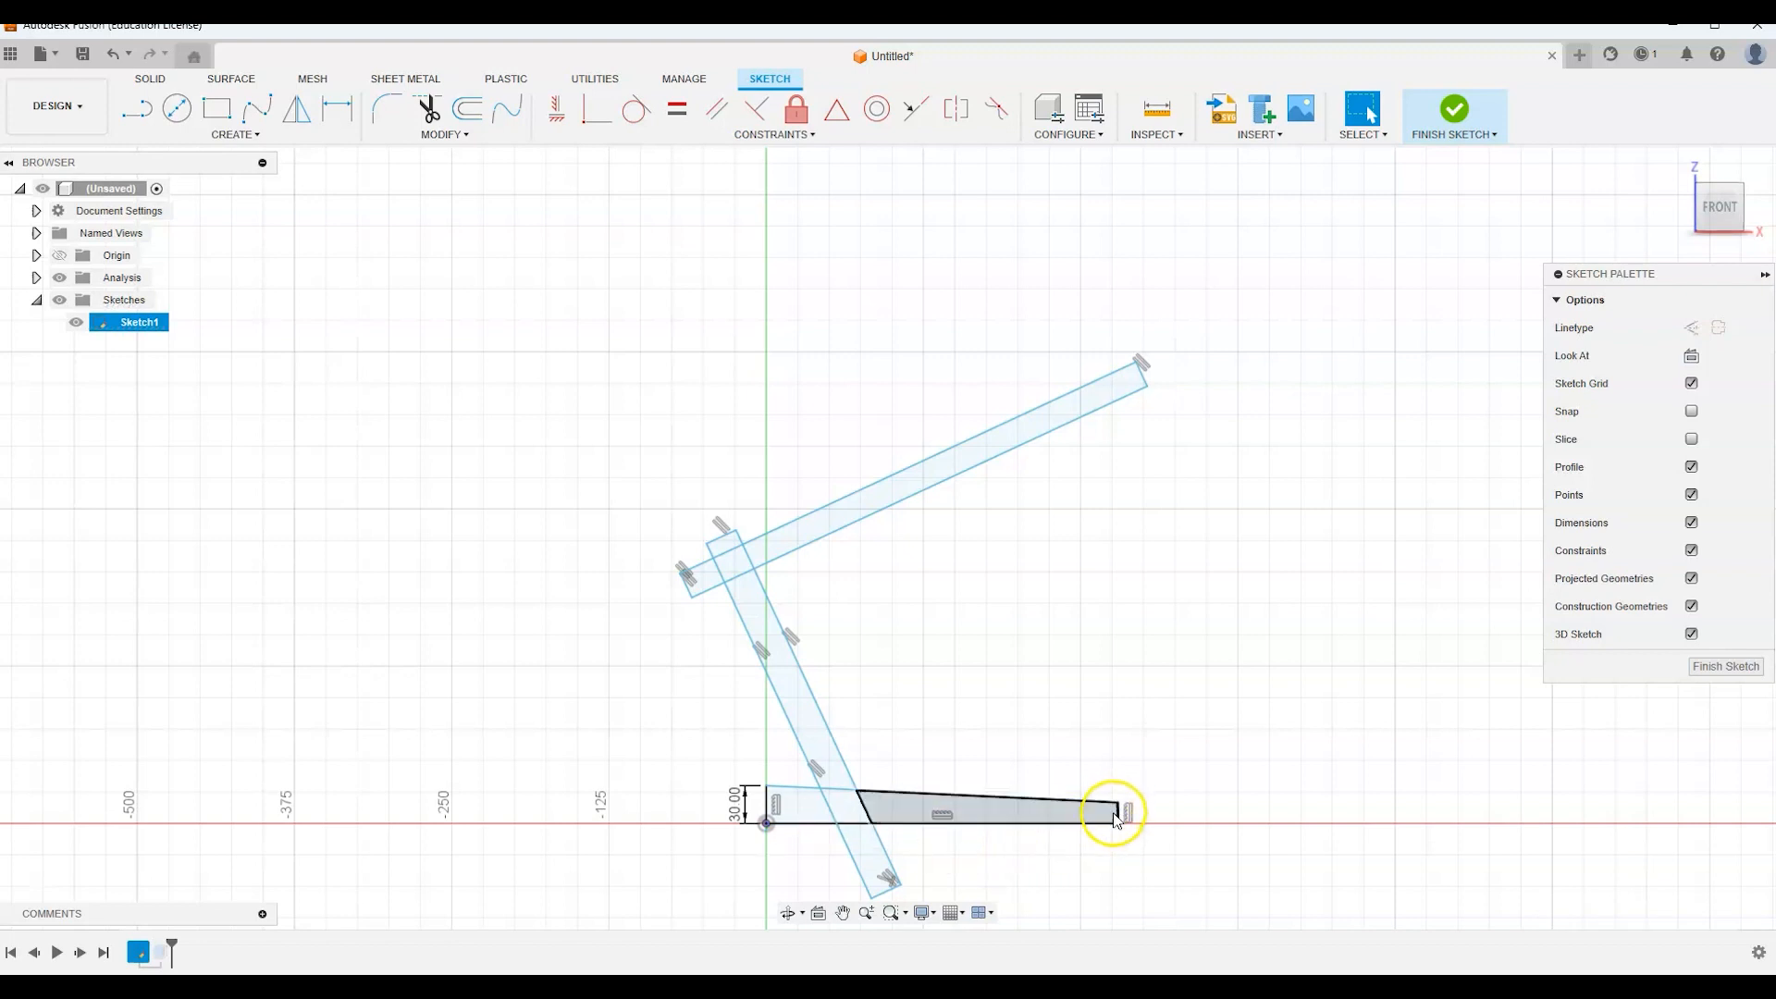
Shorten the base to about 200 mm by moving its right edge inward, and finish the sketch
drag(1116, 812, 1020, 812)
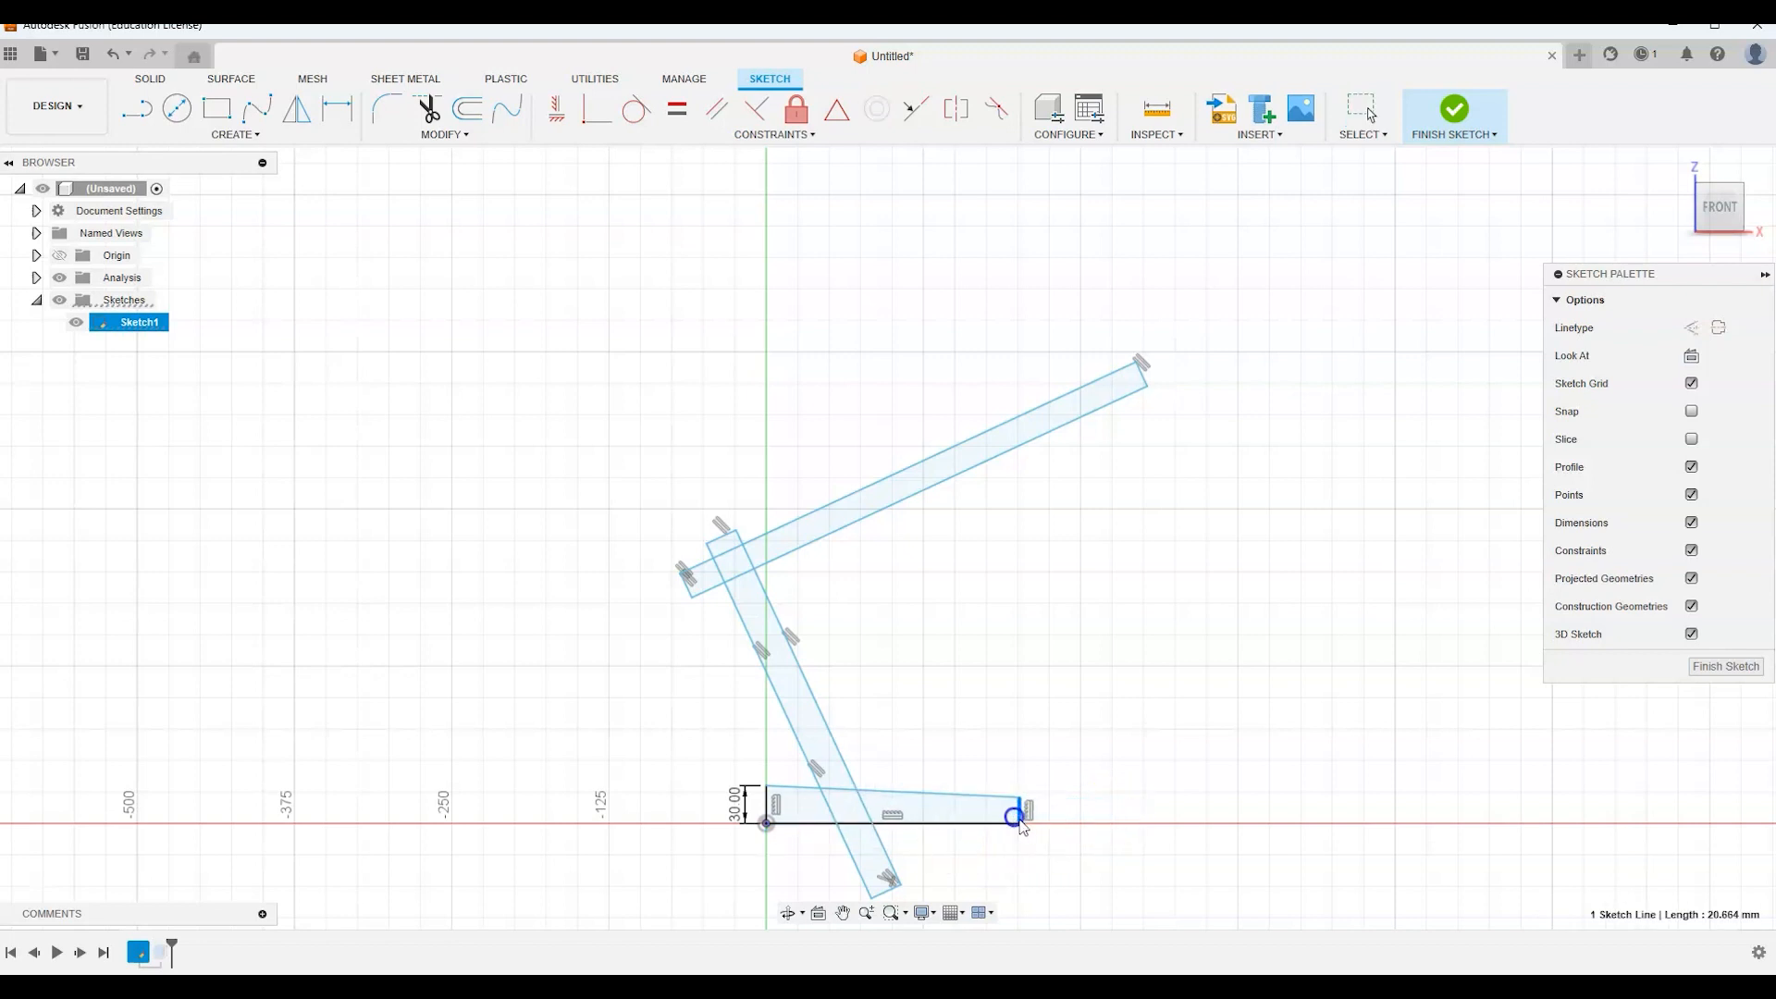
click(1455, 113)
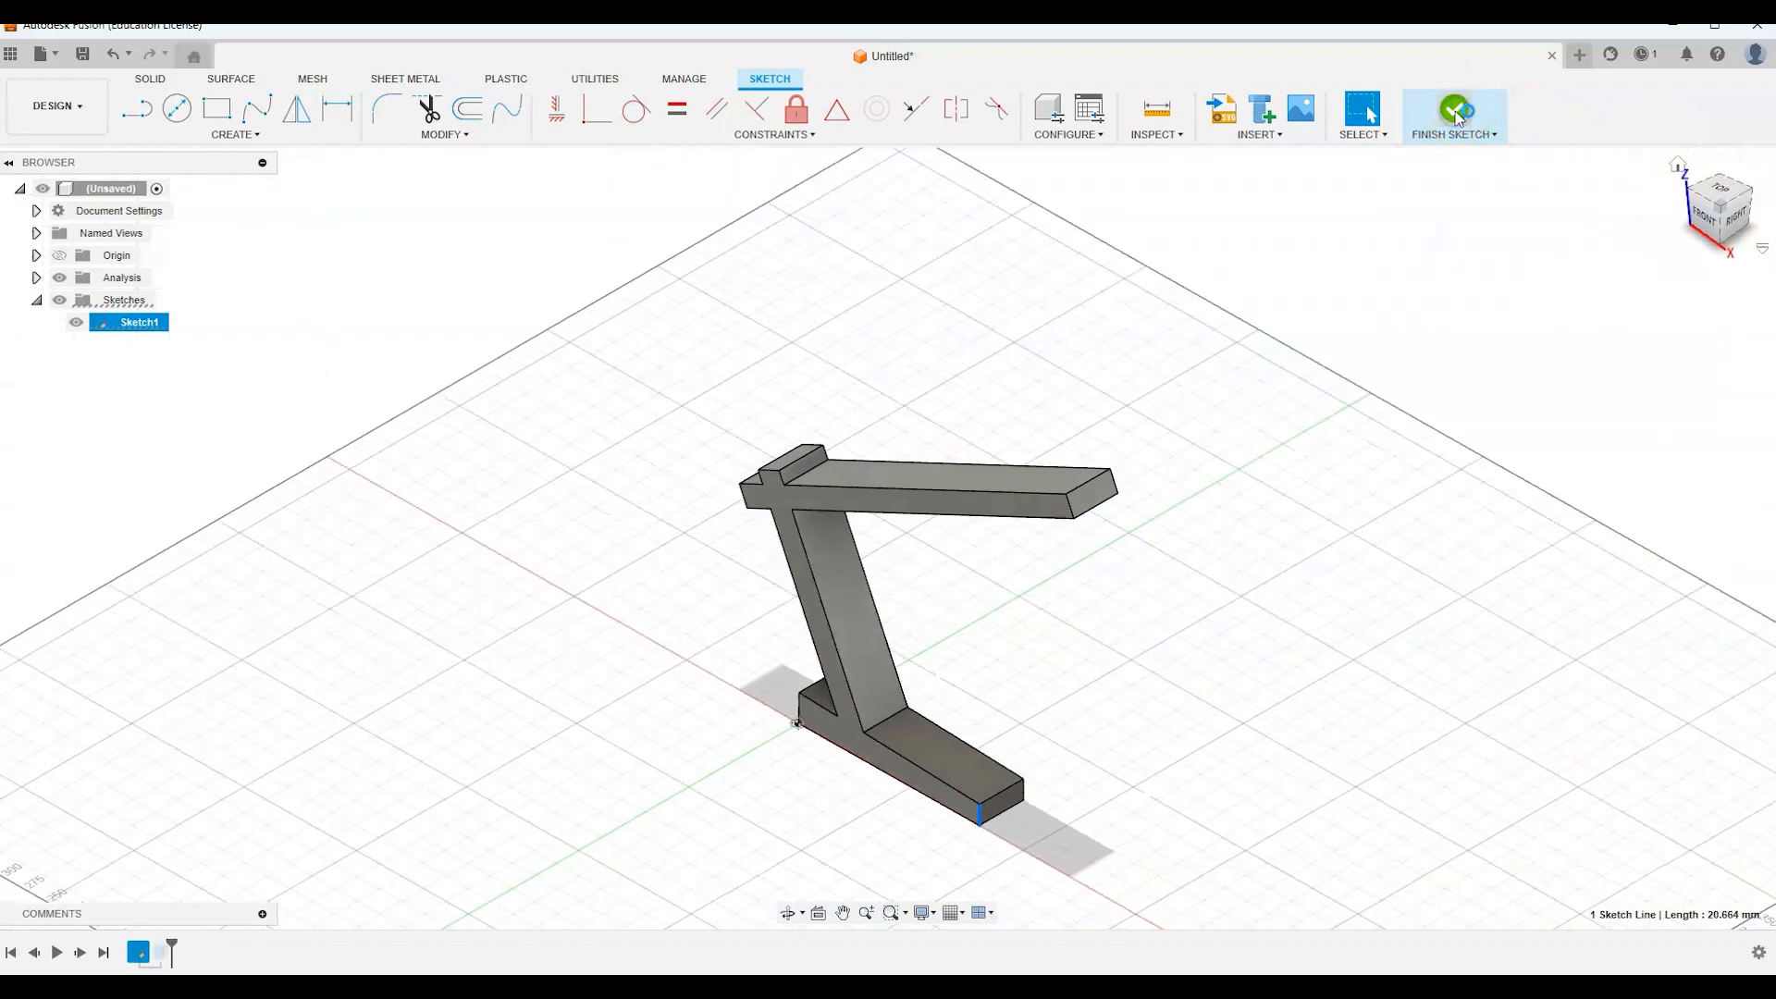
click(1707, 224)
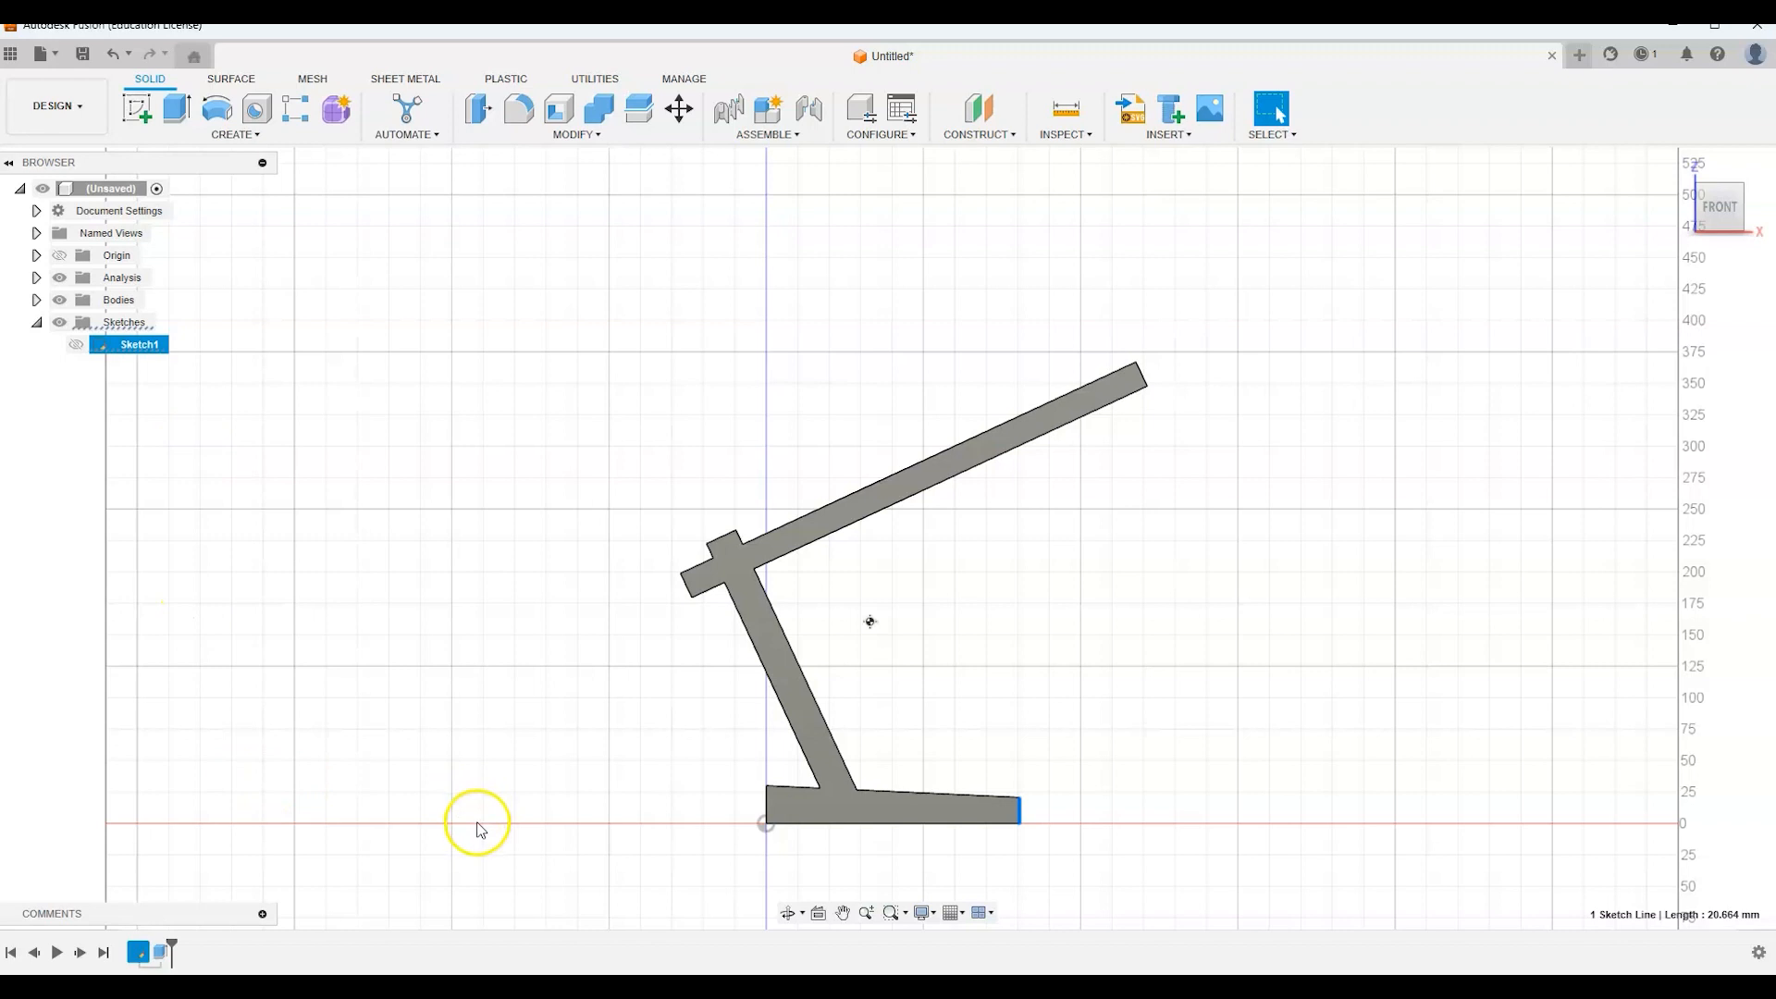
Reopen the profile sketch, extend the upper arm's free end outward by about 245 mm, and finish the sketch
right_click(145, 345)
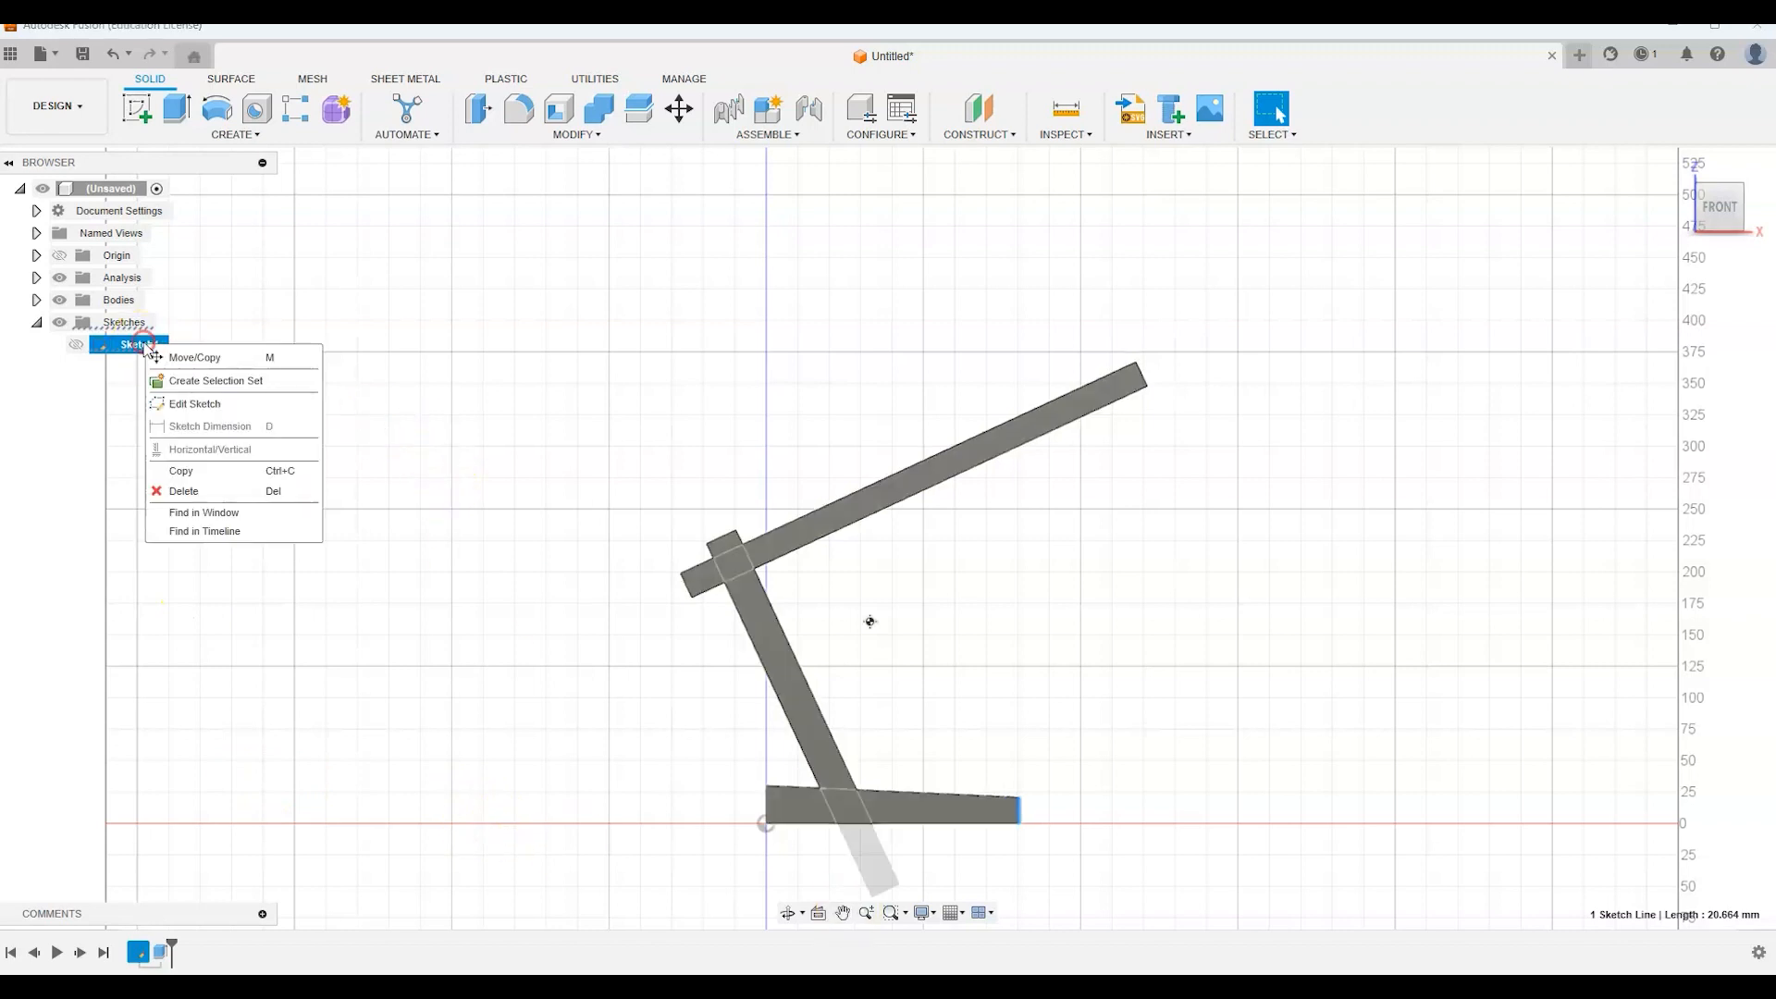
click(178, 399)
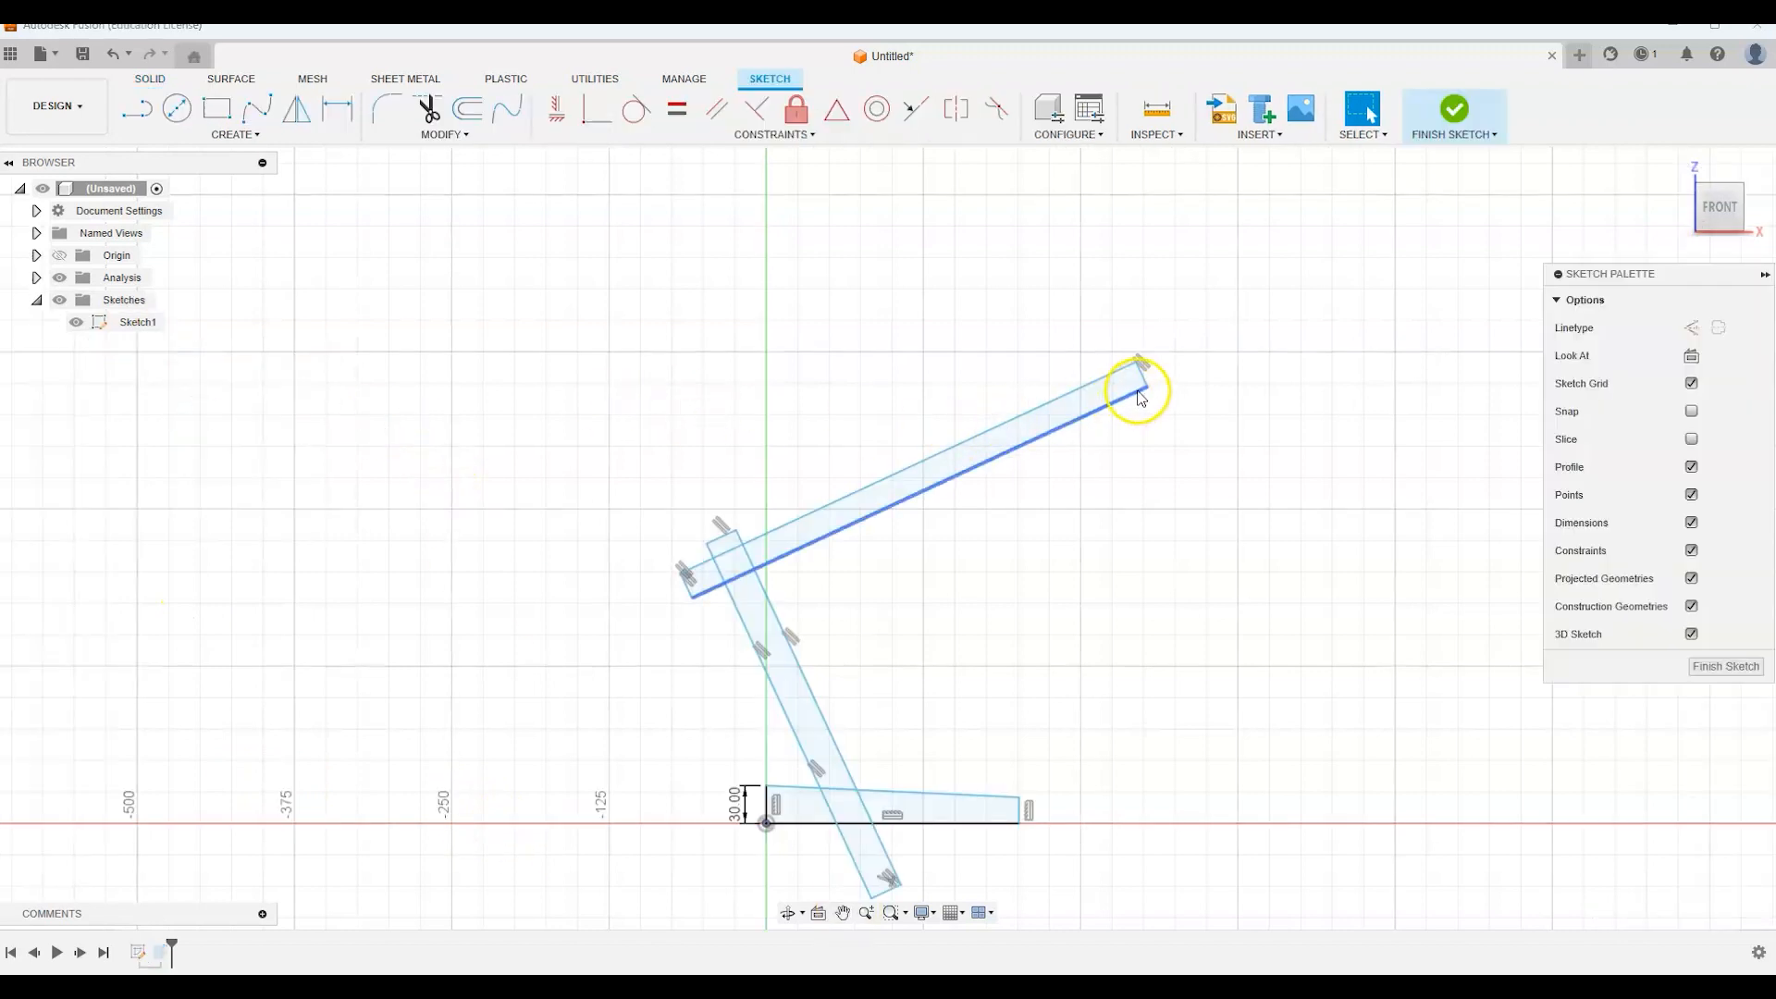
drag(1141, 370, 1422, 240)
click(1541, 198)
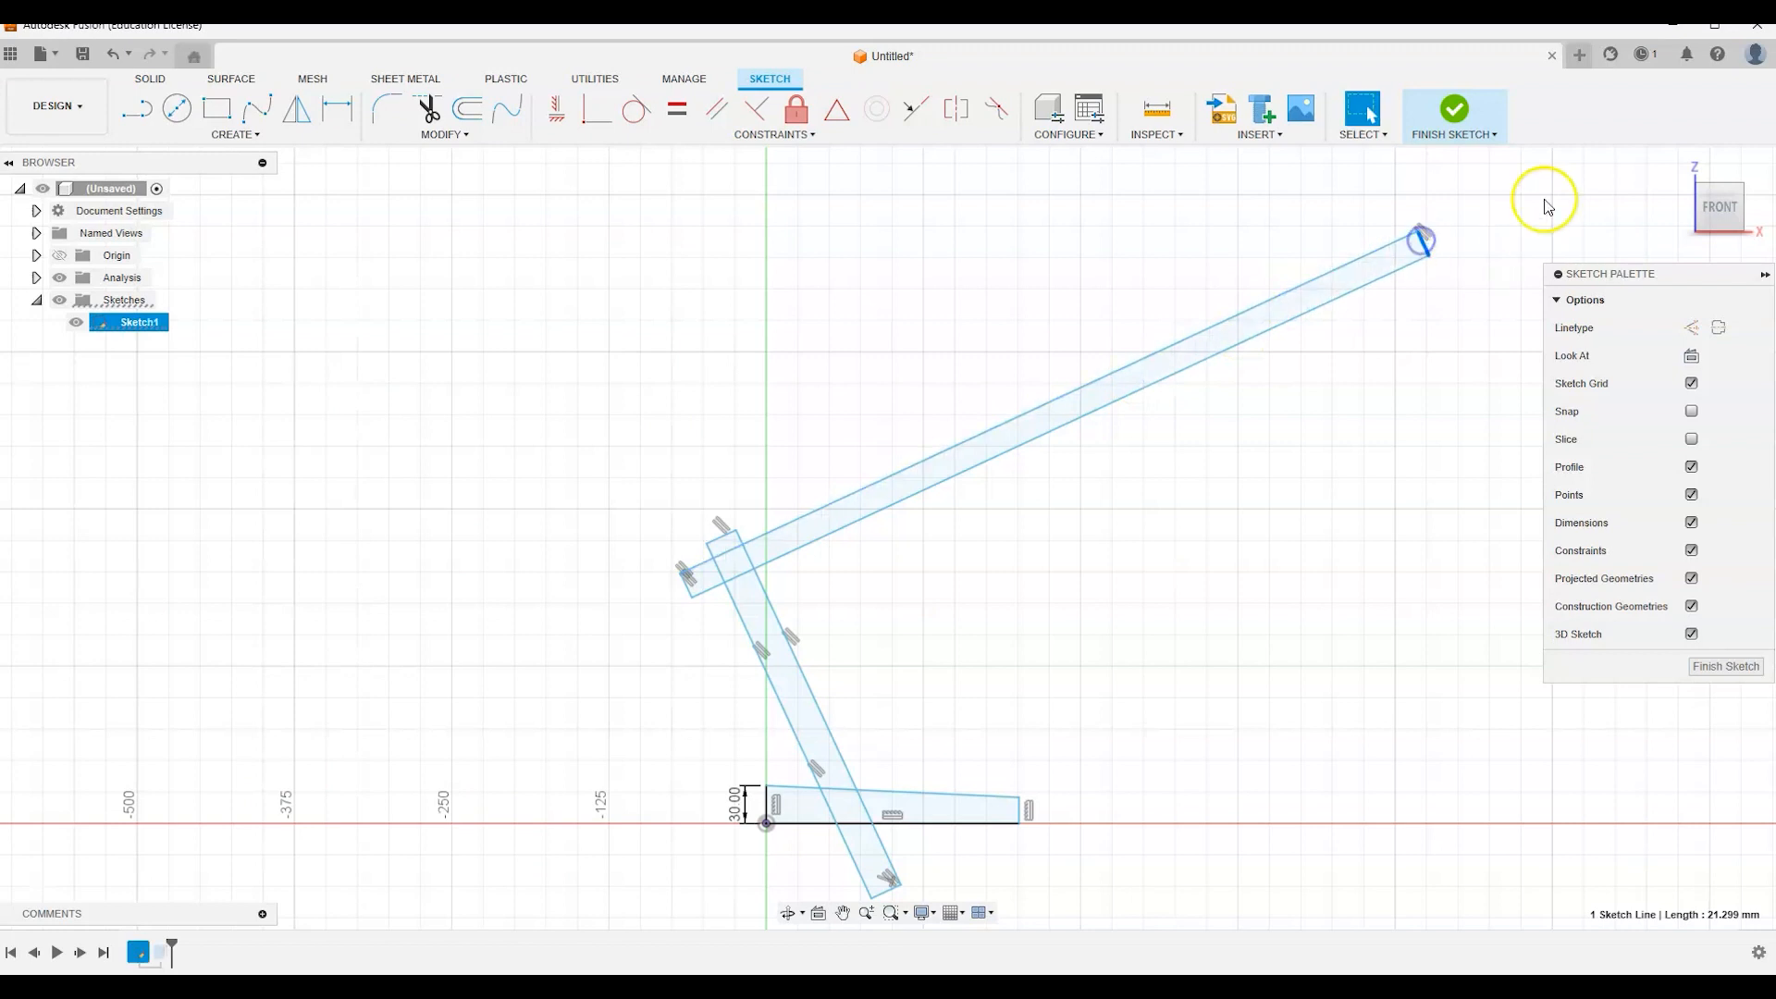
click(1454, 109)
click(1471, 242)
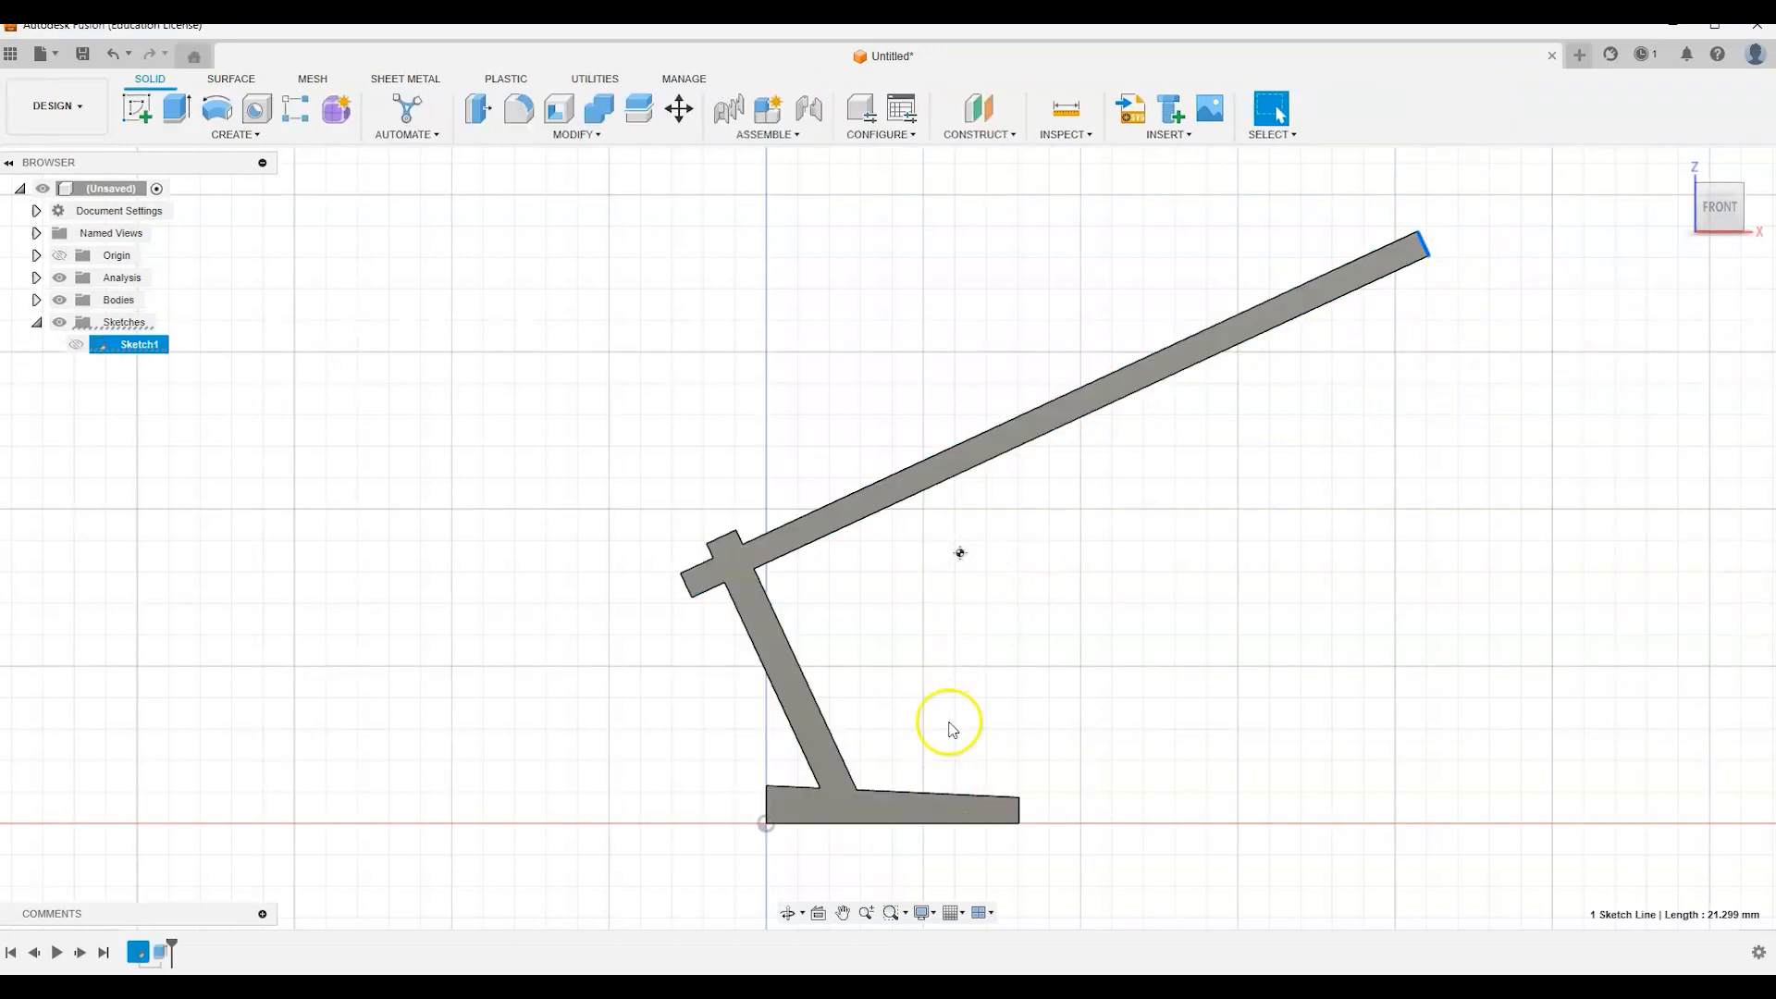
Edit the profile sketch to lower the right end of the base's sloped upper edge to about 8 mm high, and finish it
scroll(851, 794, up, 4)
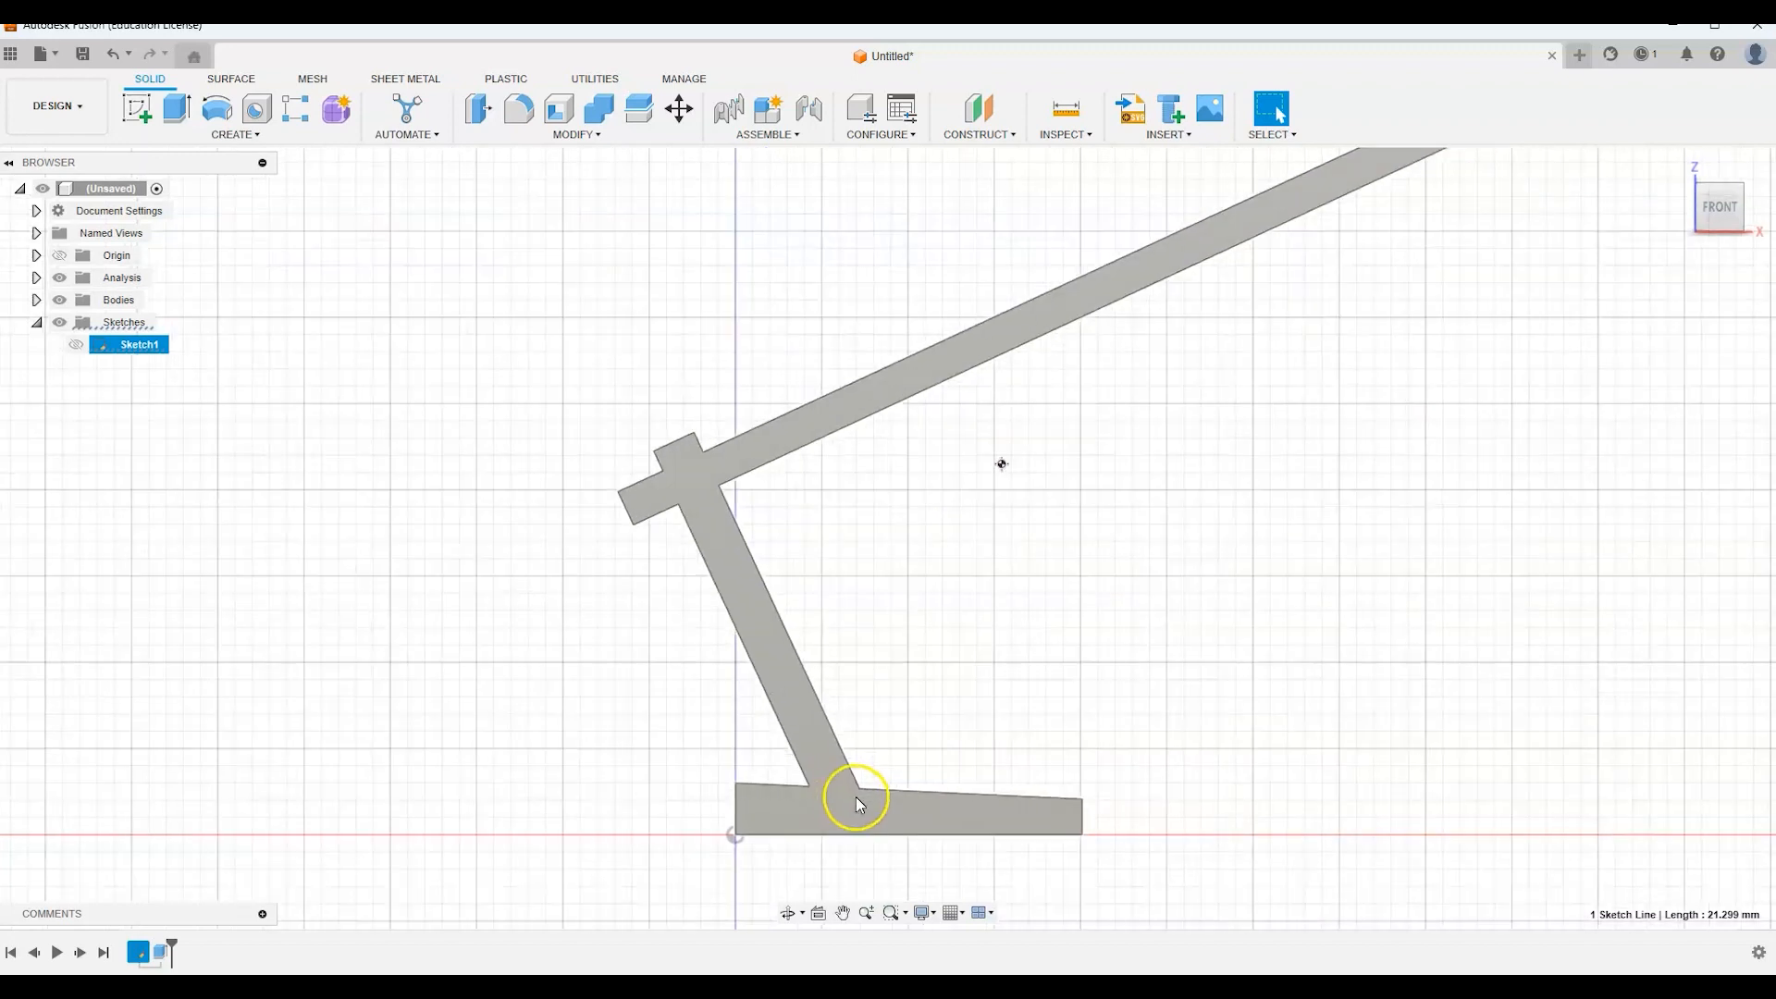
scroll(973, 555, down, 2)
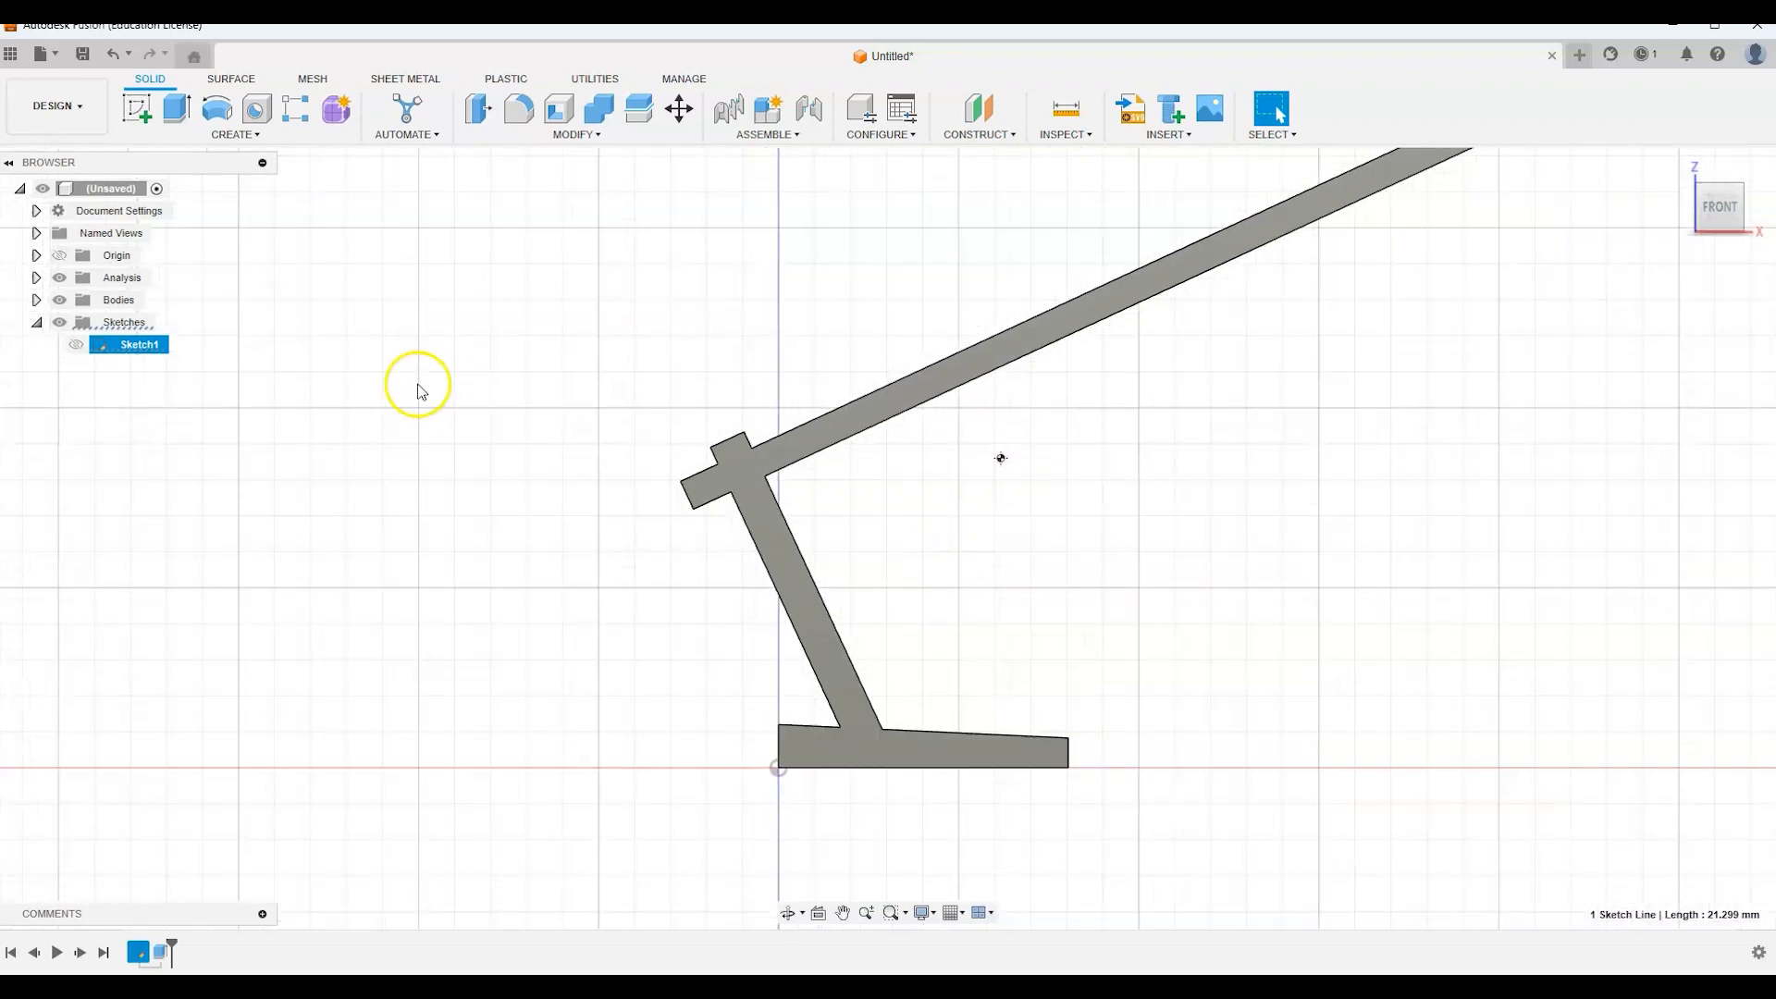
right_click(120, 347)
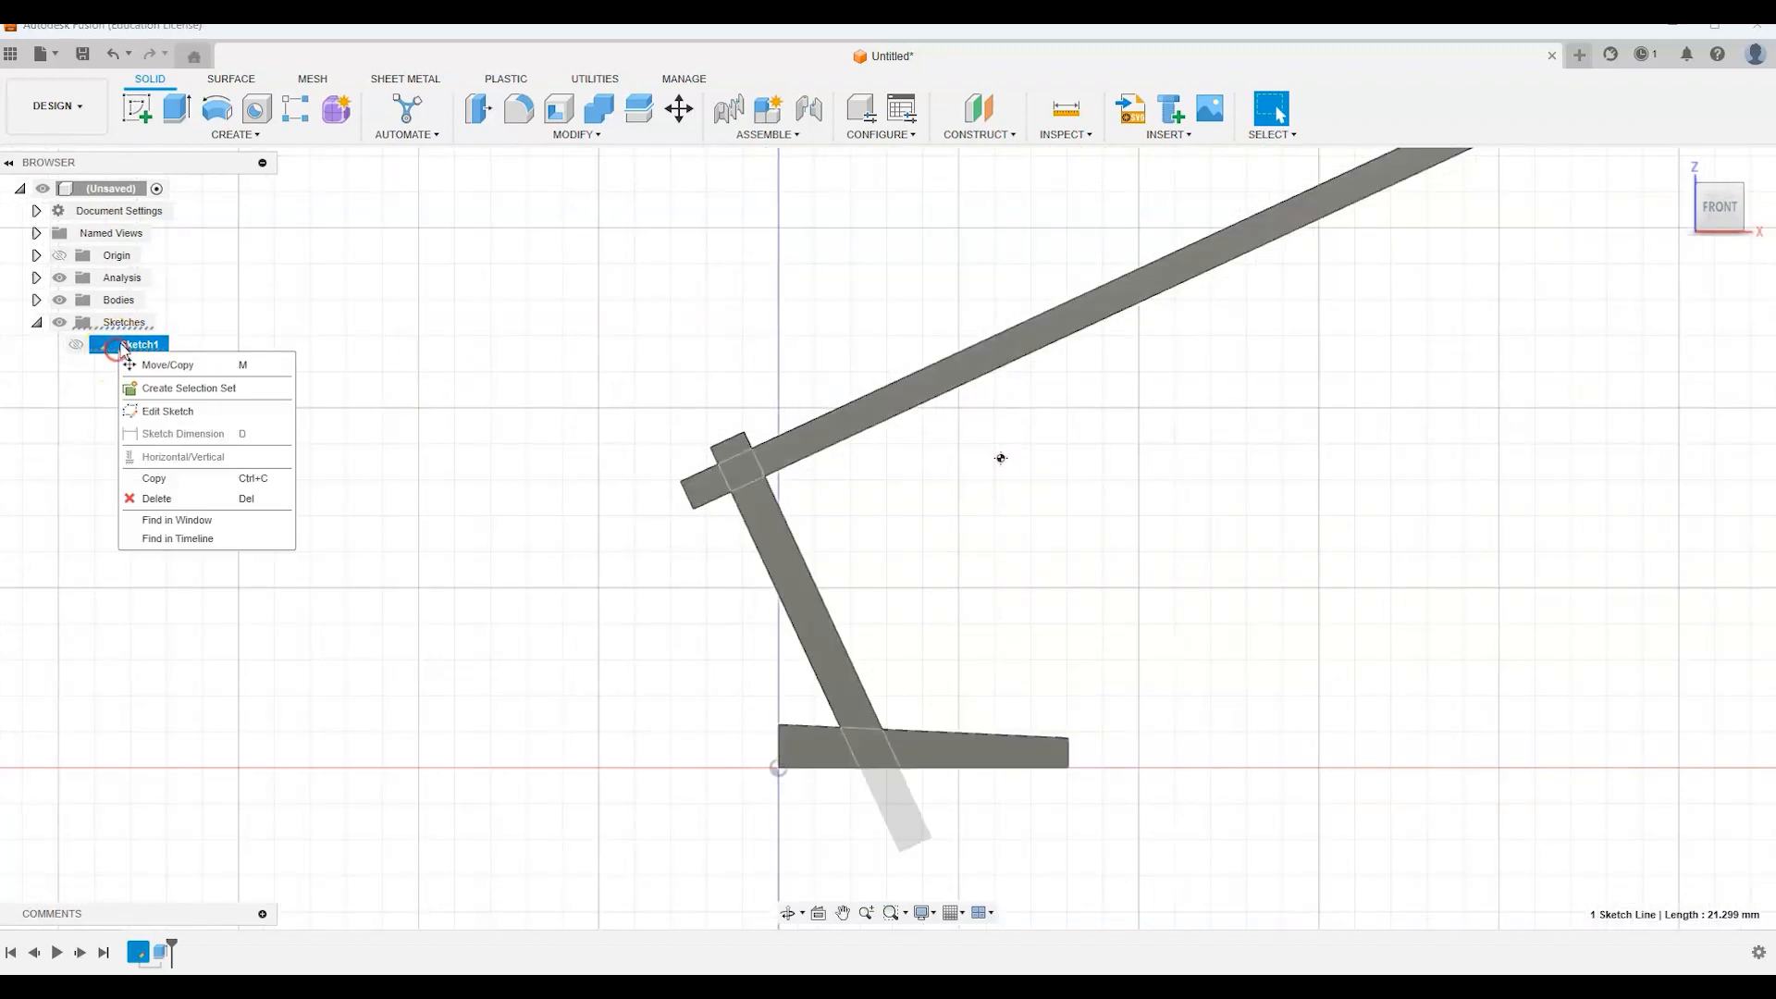
click(163, 410)
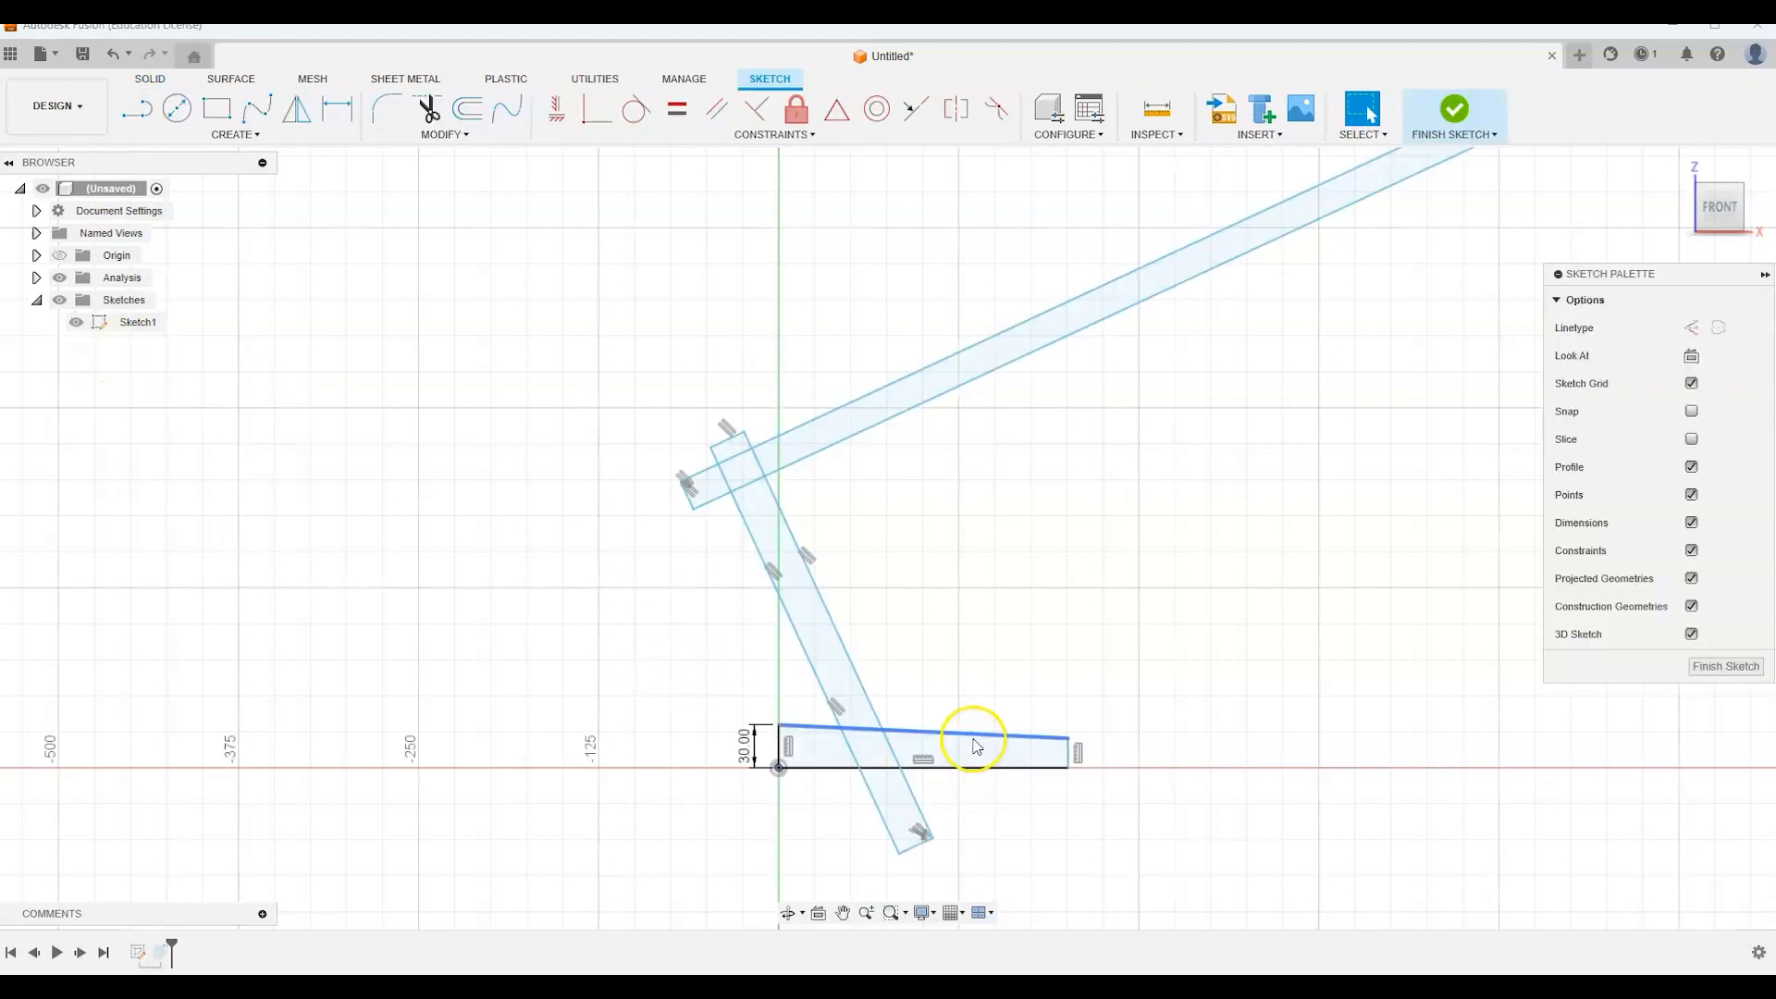
click(971, 747)
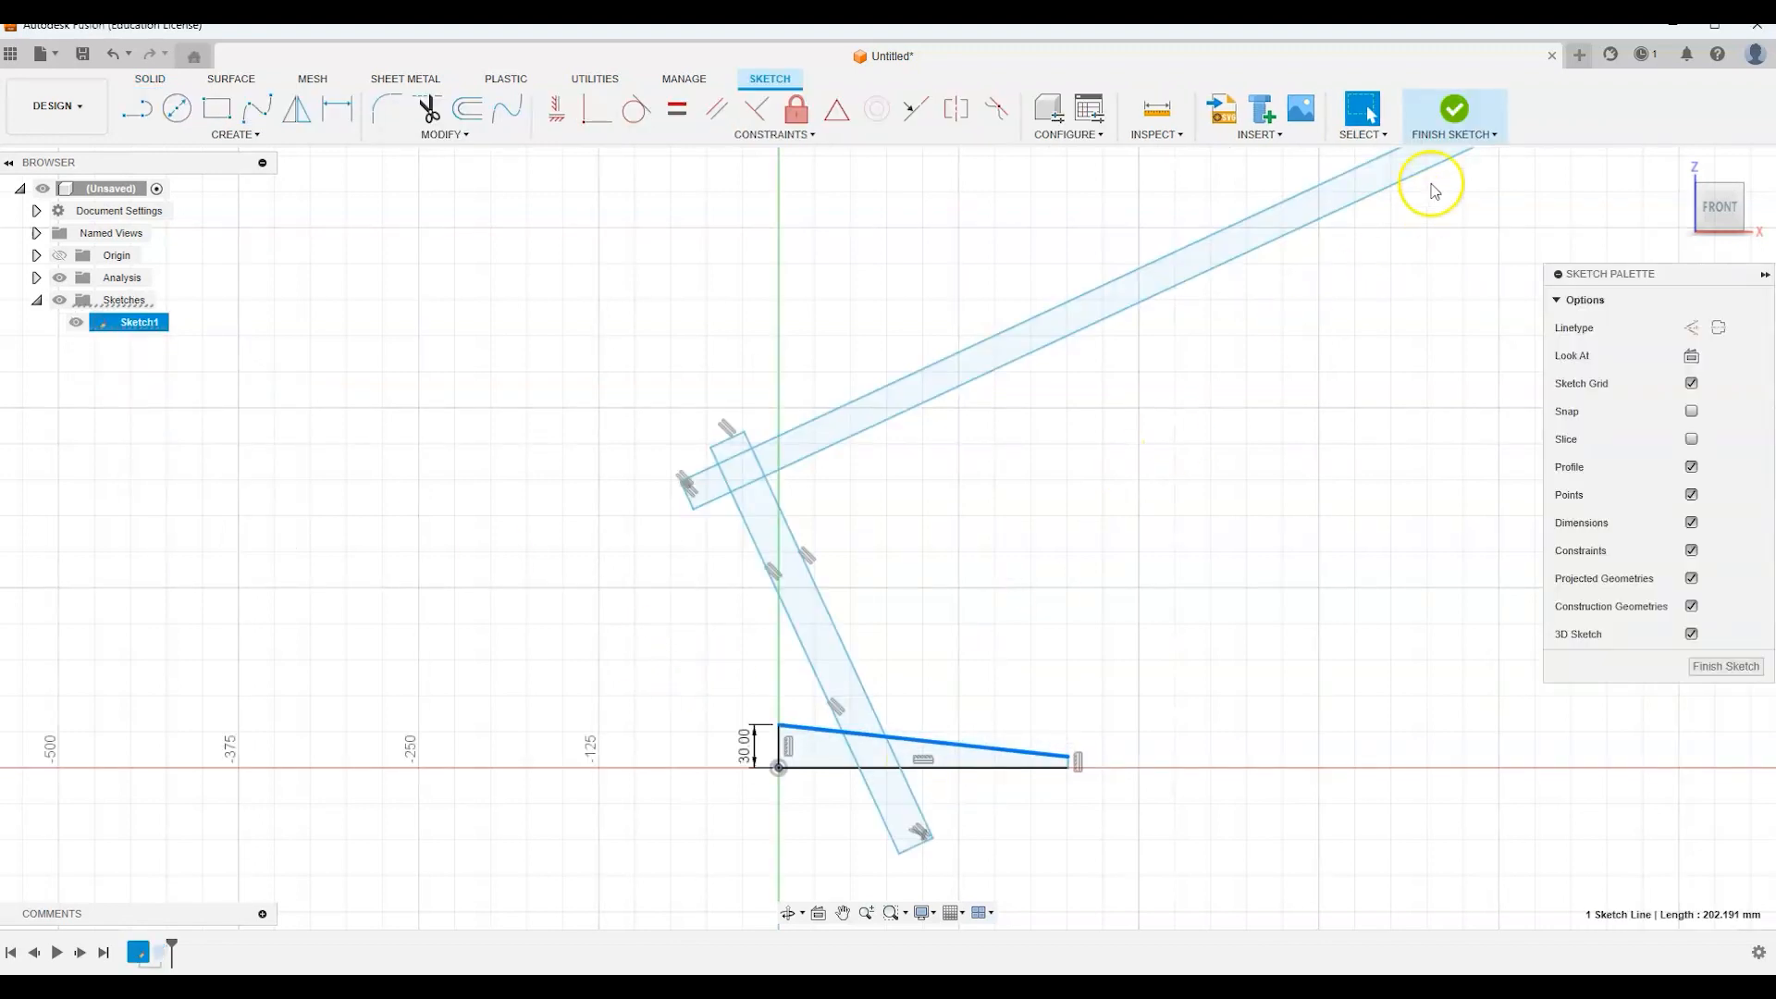
click(1453, 109)
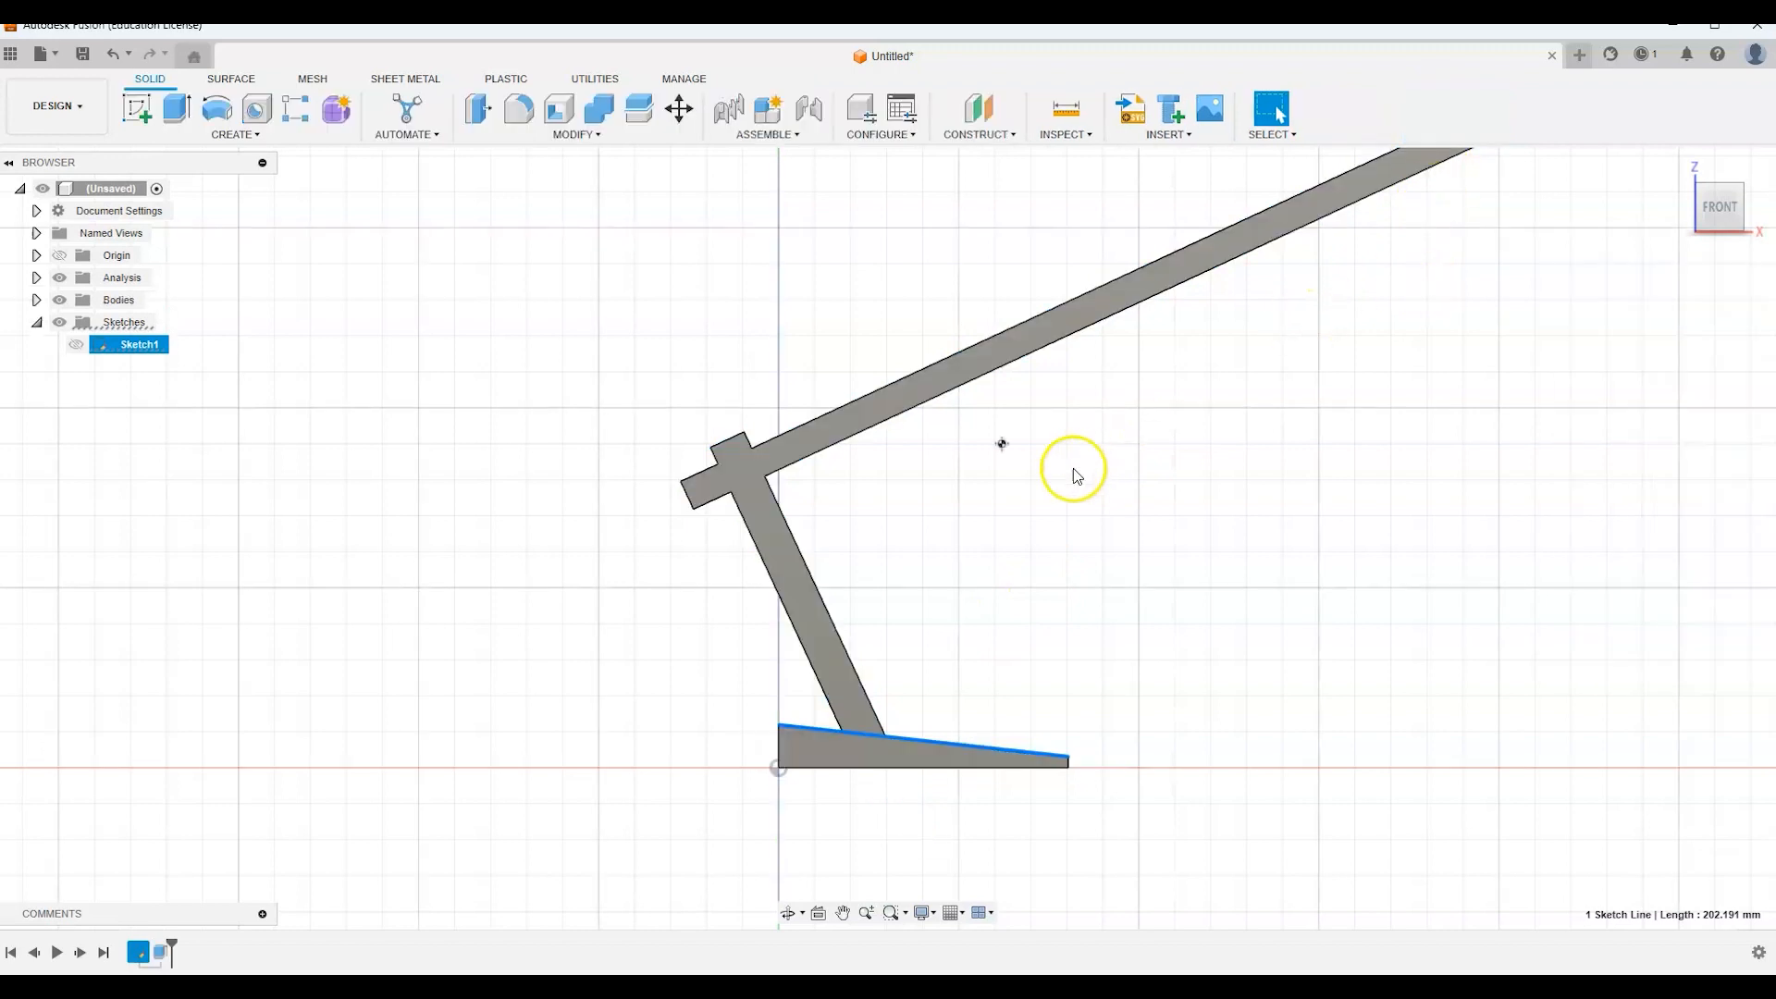
Look over the lamp body and show its side profile sketch over it in the front view
mouse_move(1750, 204)
mouse_down()
mouse_move(1462, 190)
mouse_move(1451, 207)
mouse_move(1597, 222)
mouse_move(1678, 204)
mouse_up()
shift+middle_drag(1007, 447, 1007, 444)
click(1729, 199)
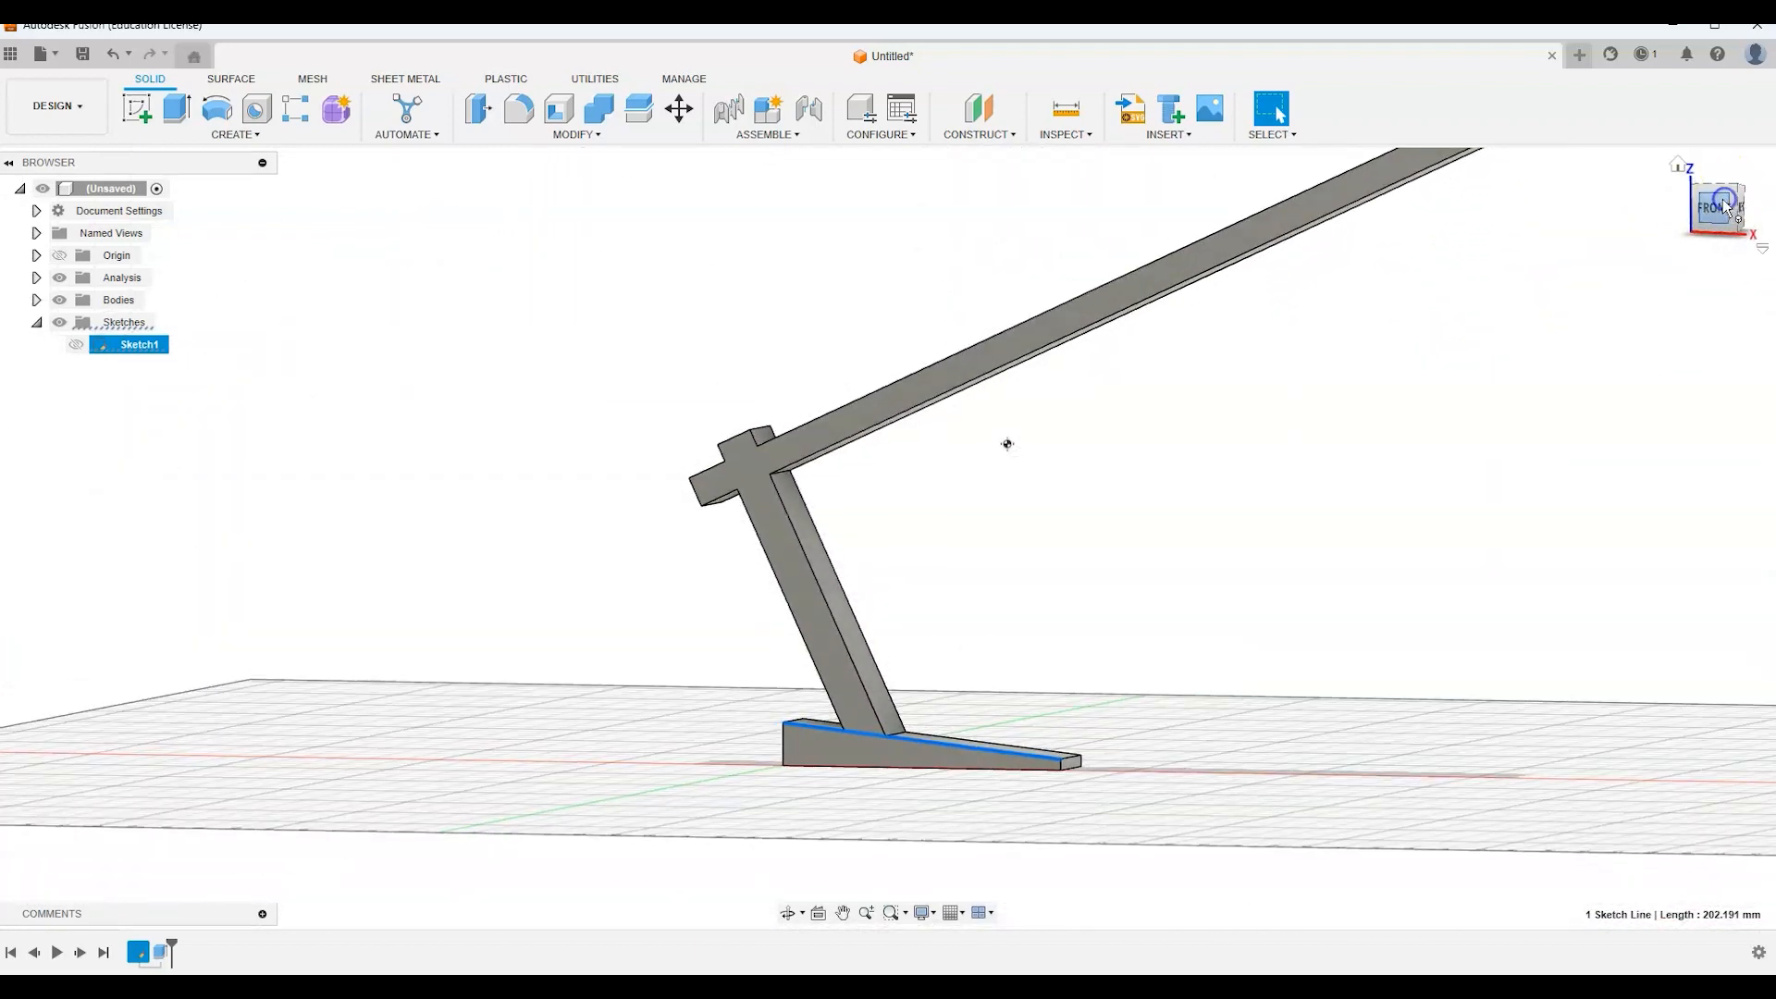
middle_drag(1407, 503, 1233, 630)
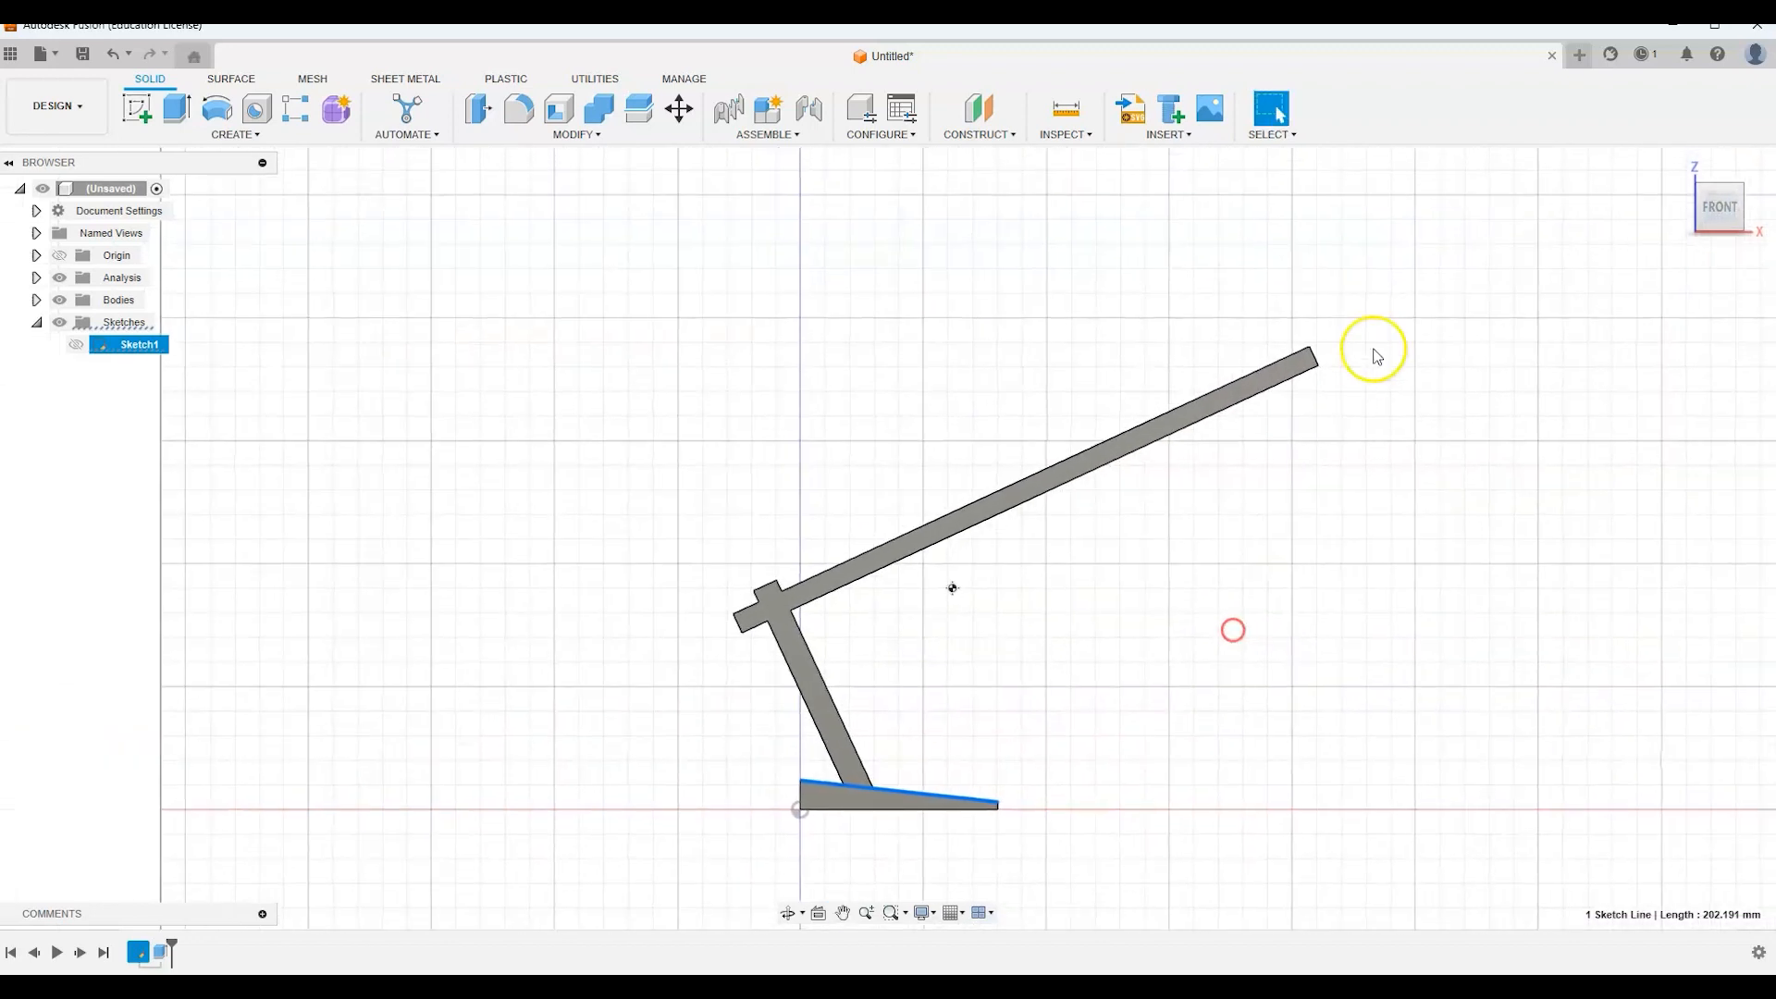
click(76, 344)
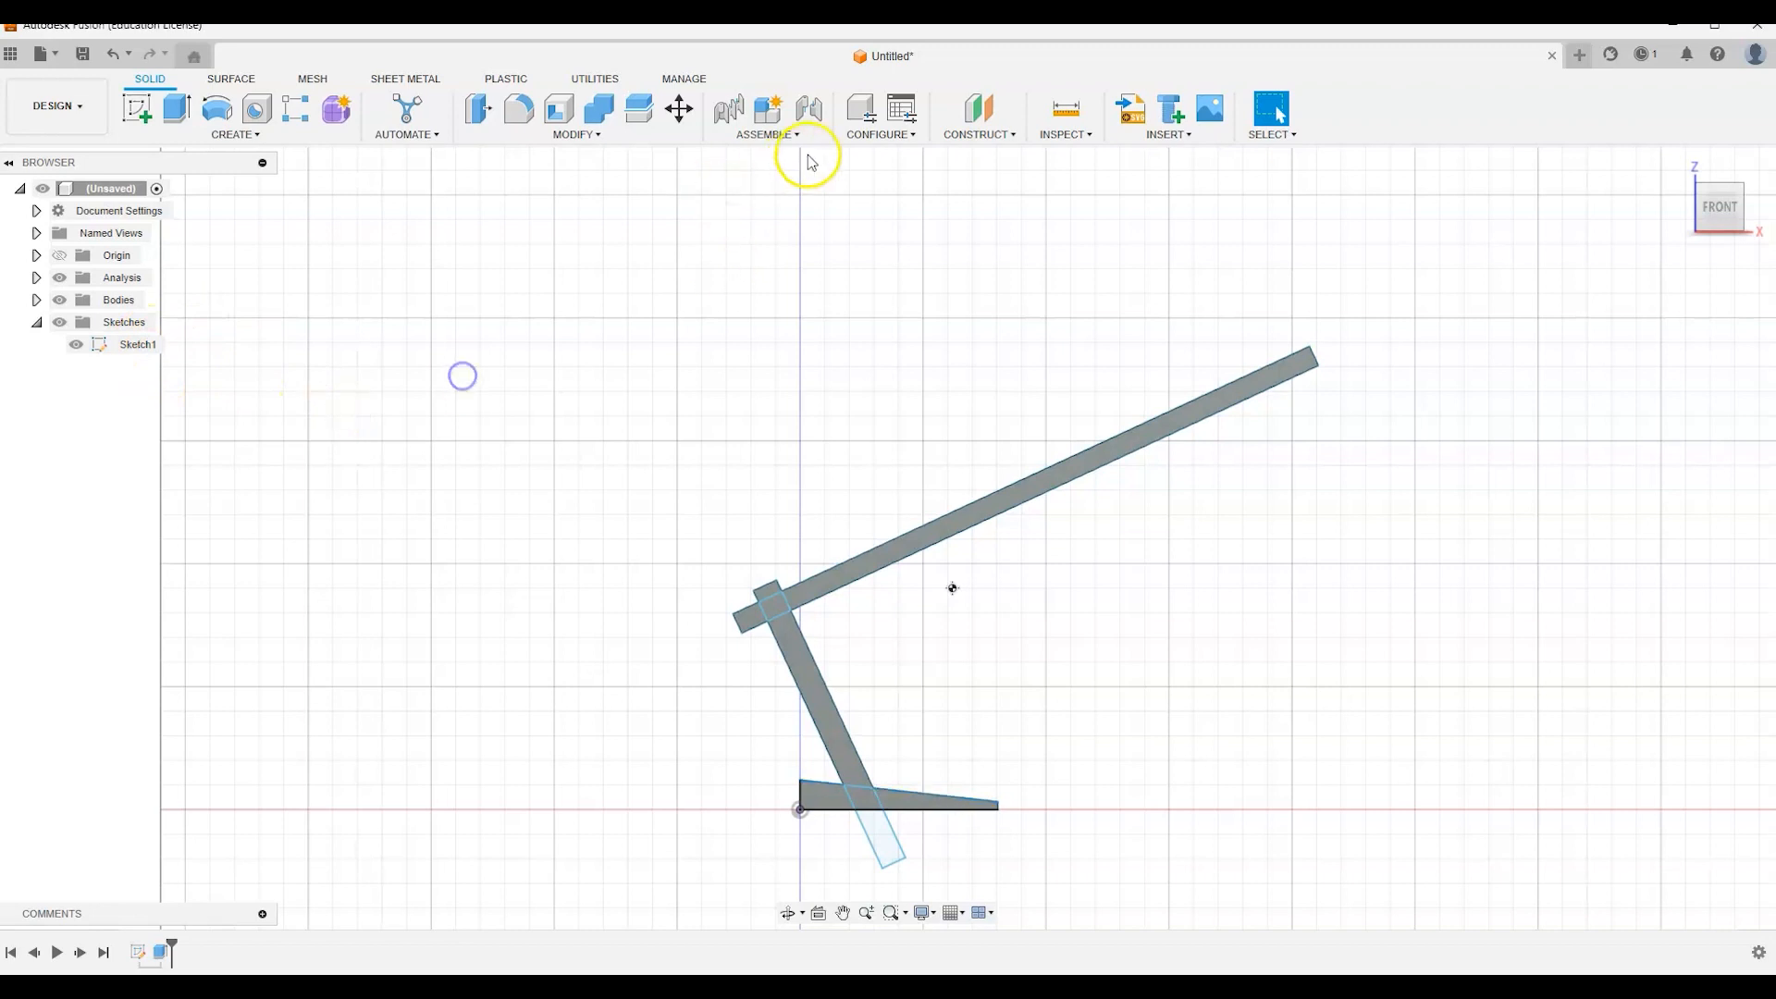
Apply the Pine, Radiata physical material to the lamp body
click(603, 139)
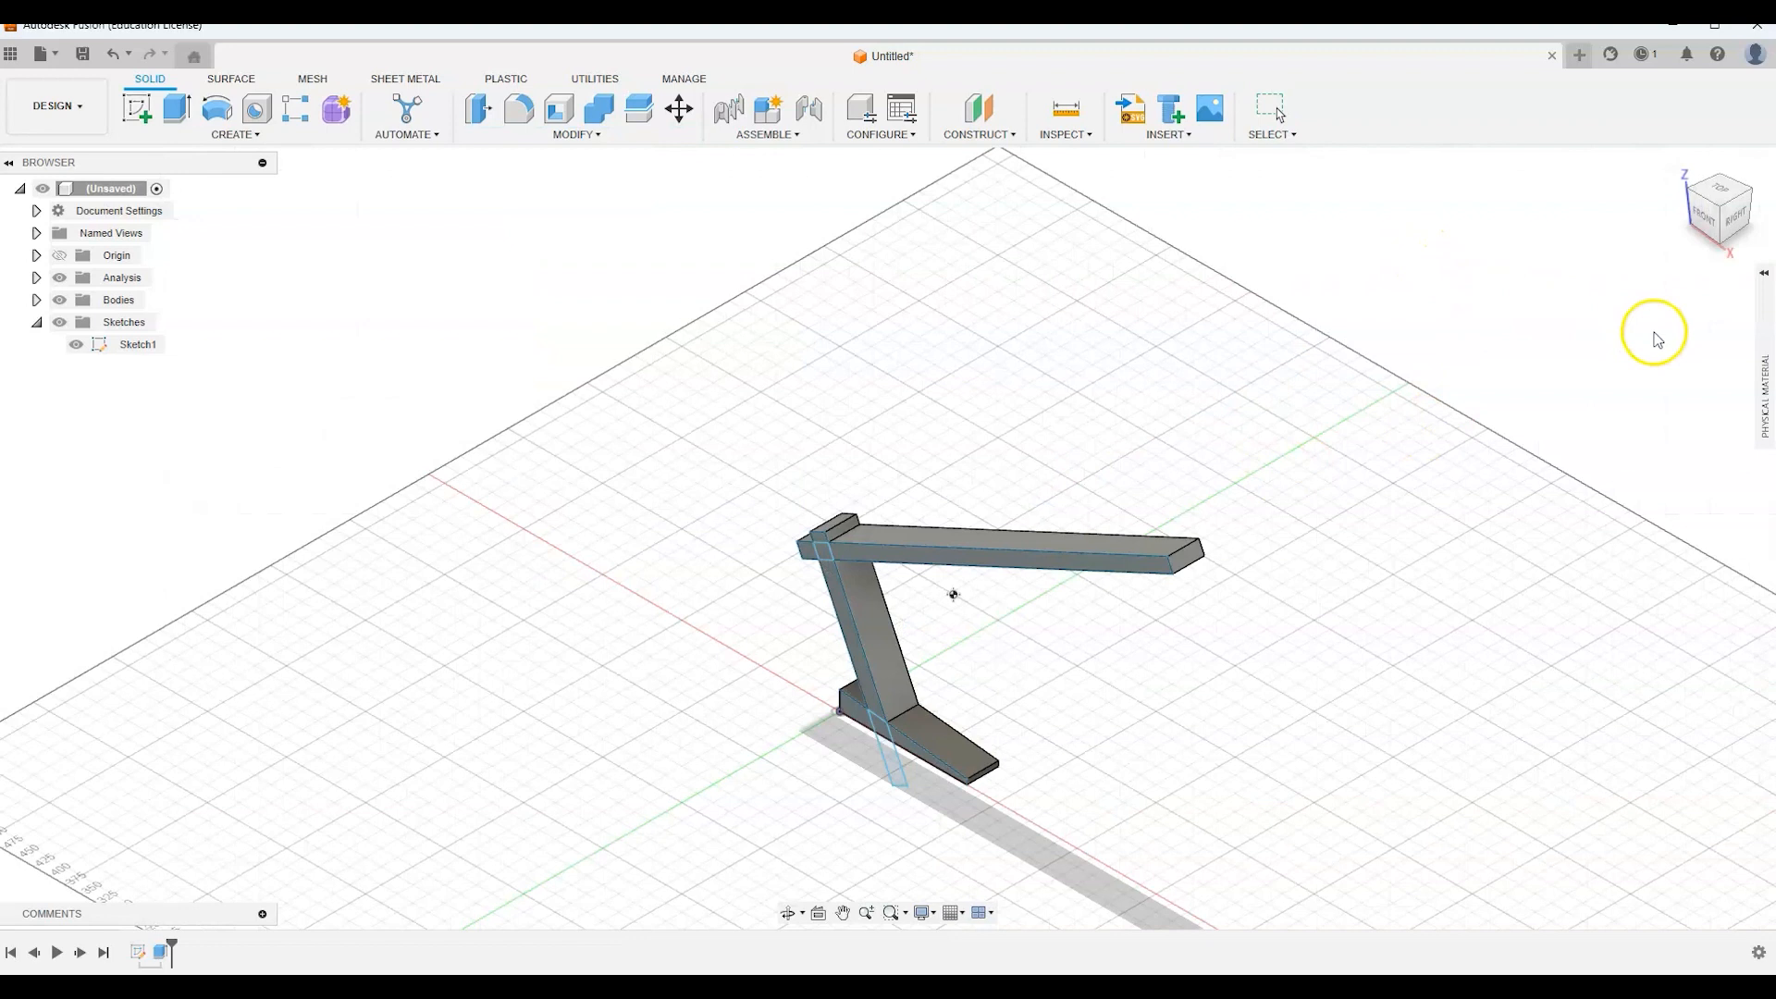
click(1771, 297)
scroll(1634, 543, down, 10)
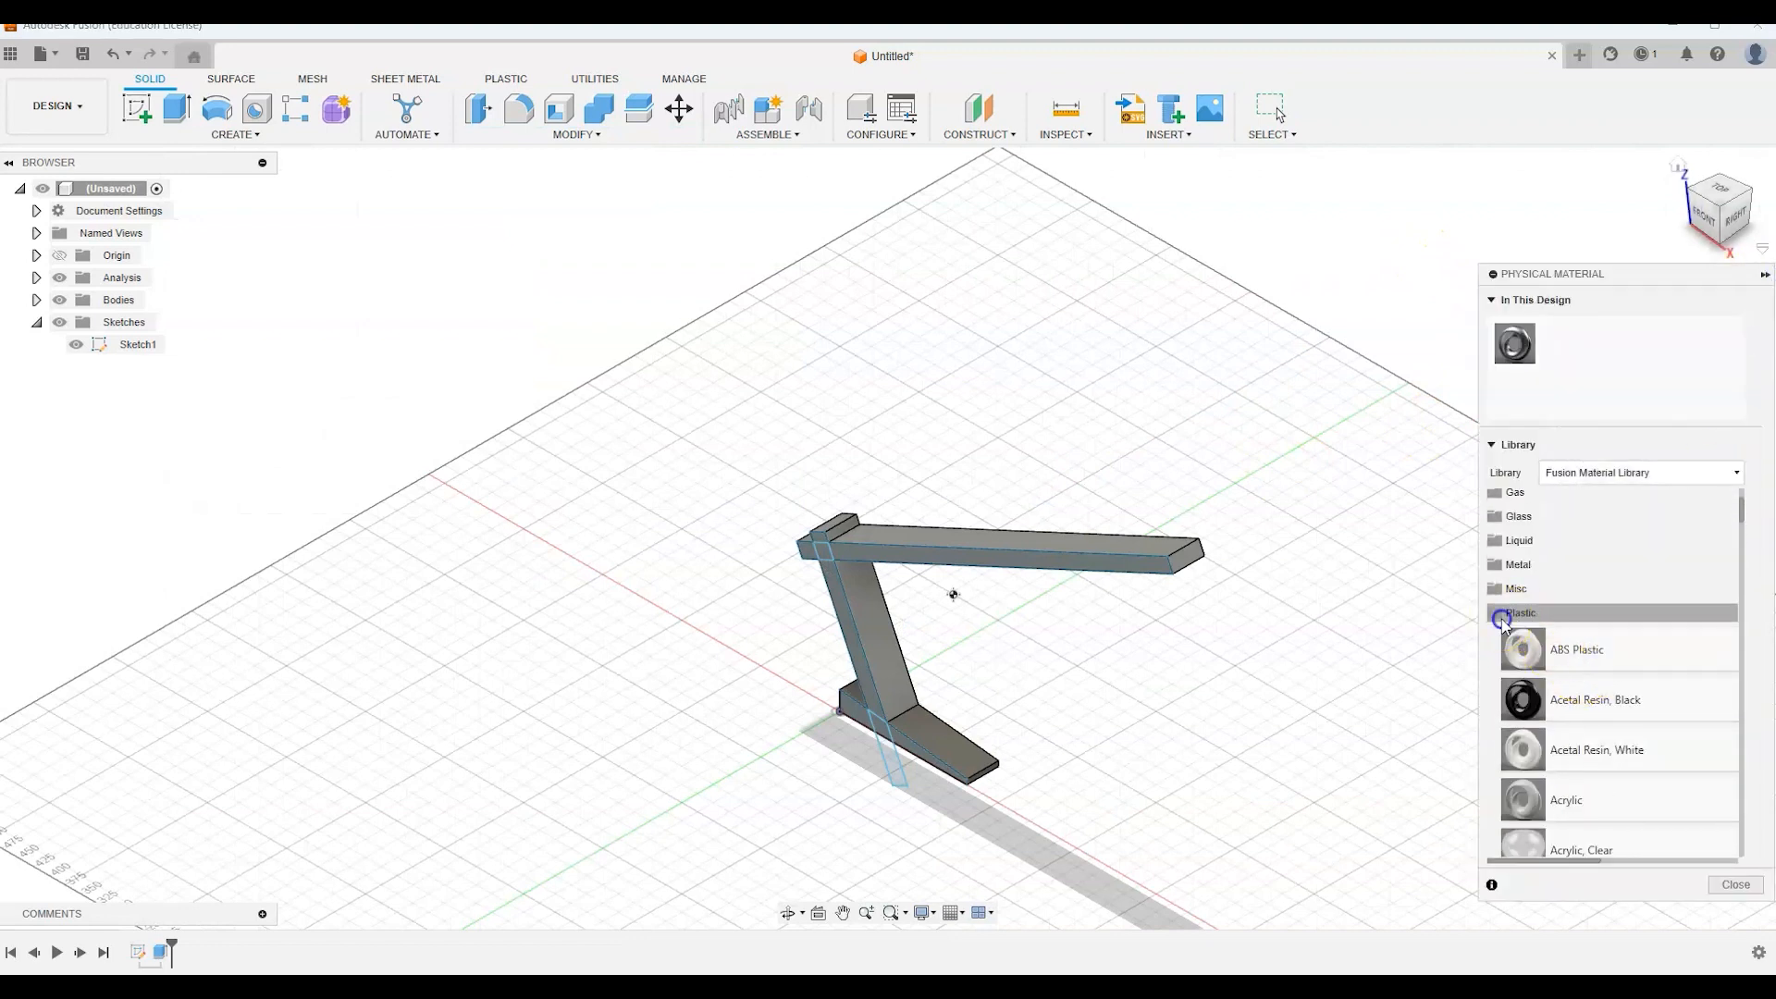
scroll(1614, 754, down, 4)
drag(1572, 781, 1156, 548)
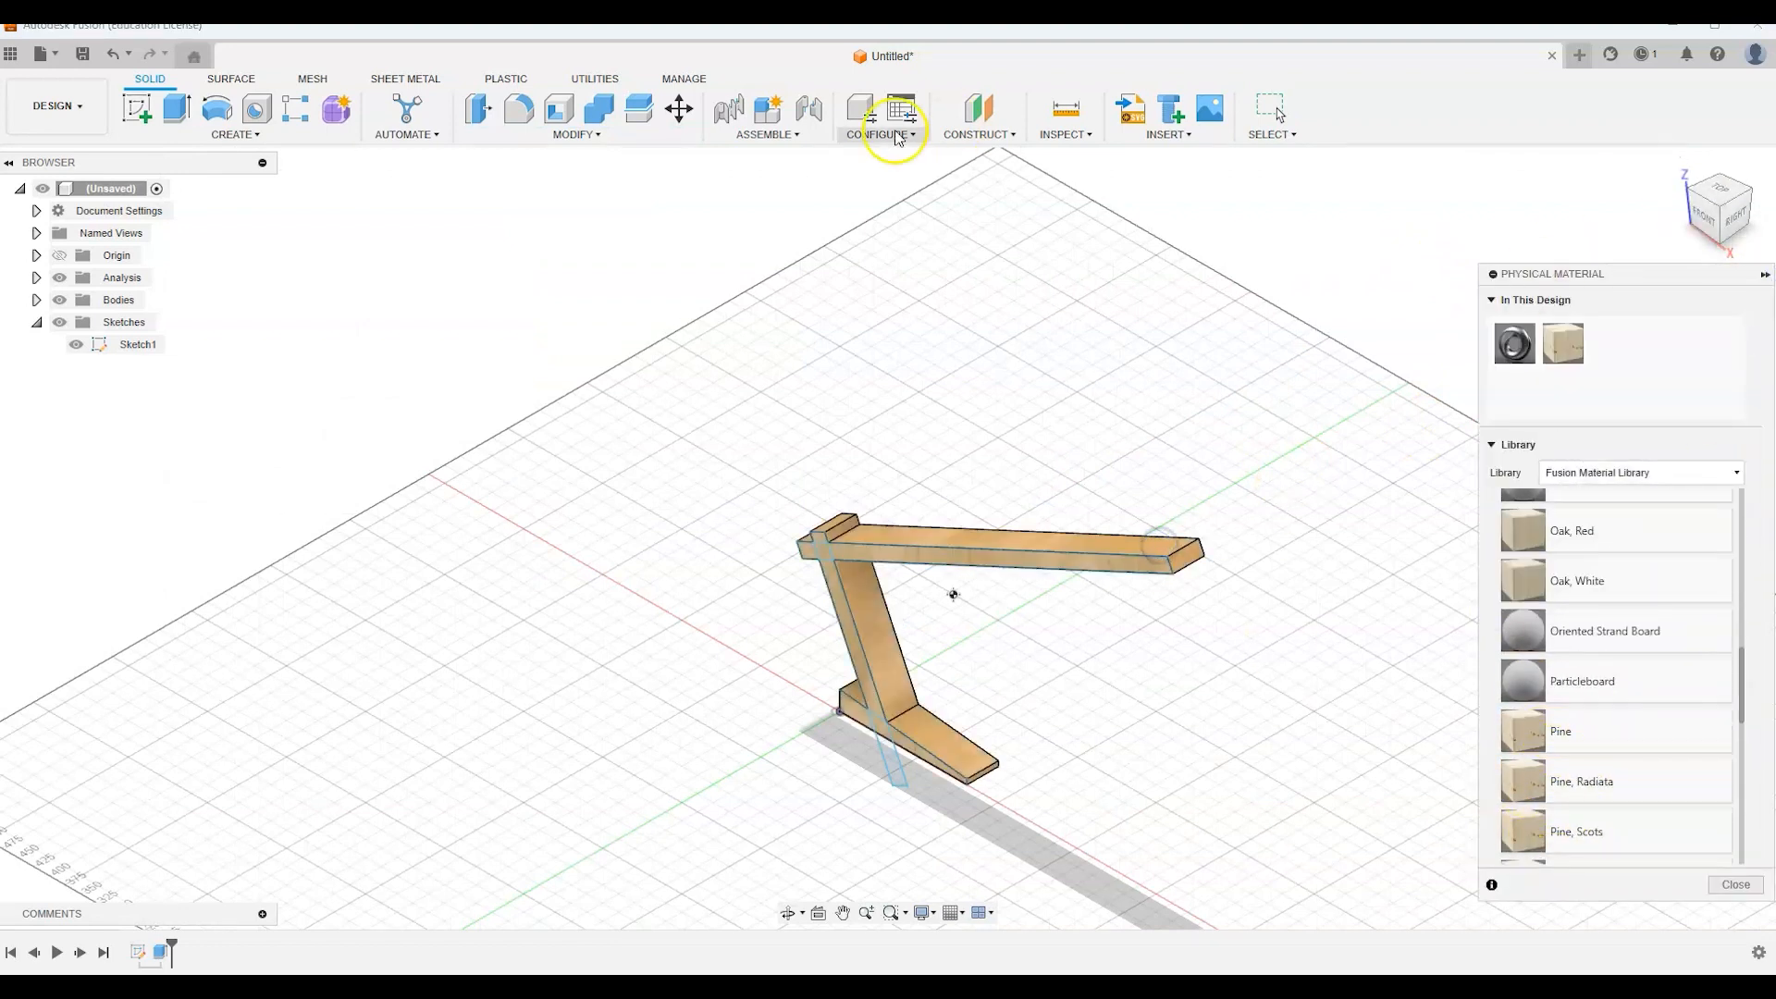
Save the design as "task lamp" in the year 10 Dt location
click(82, 55)
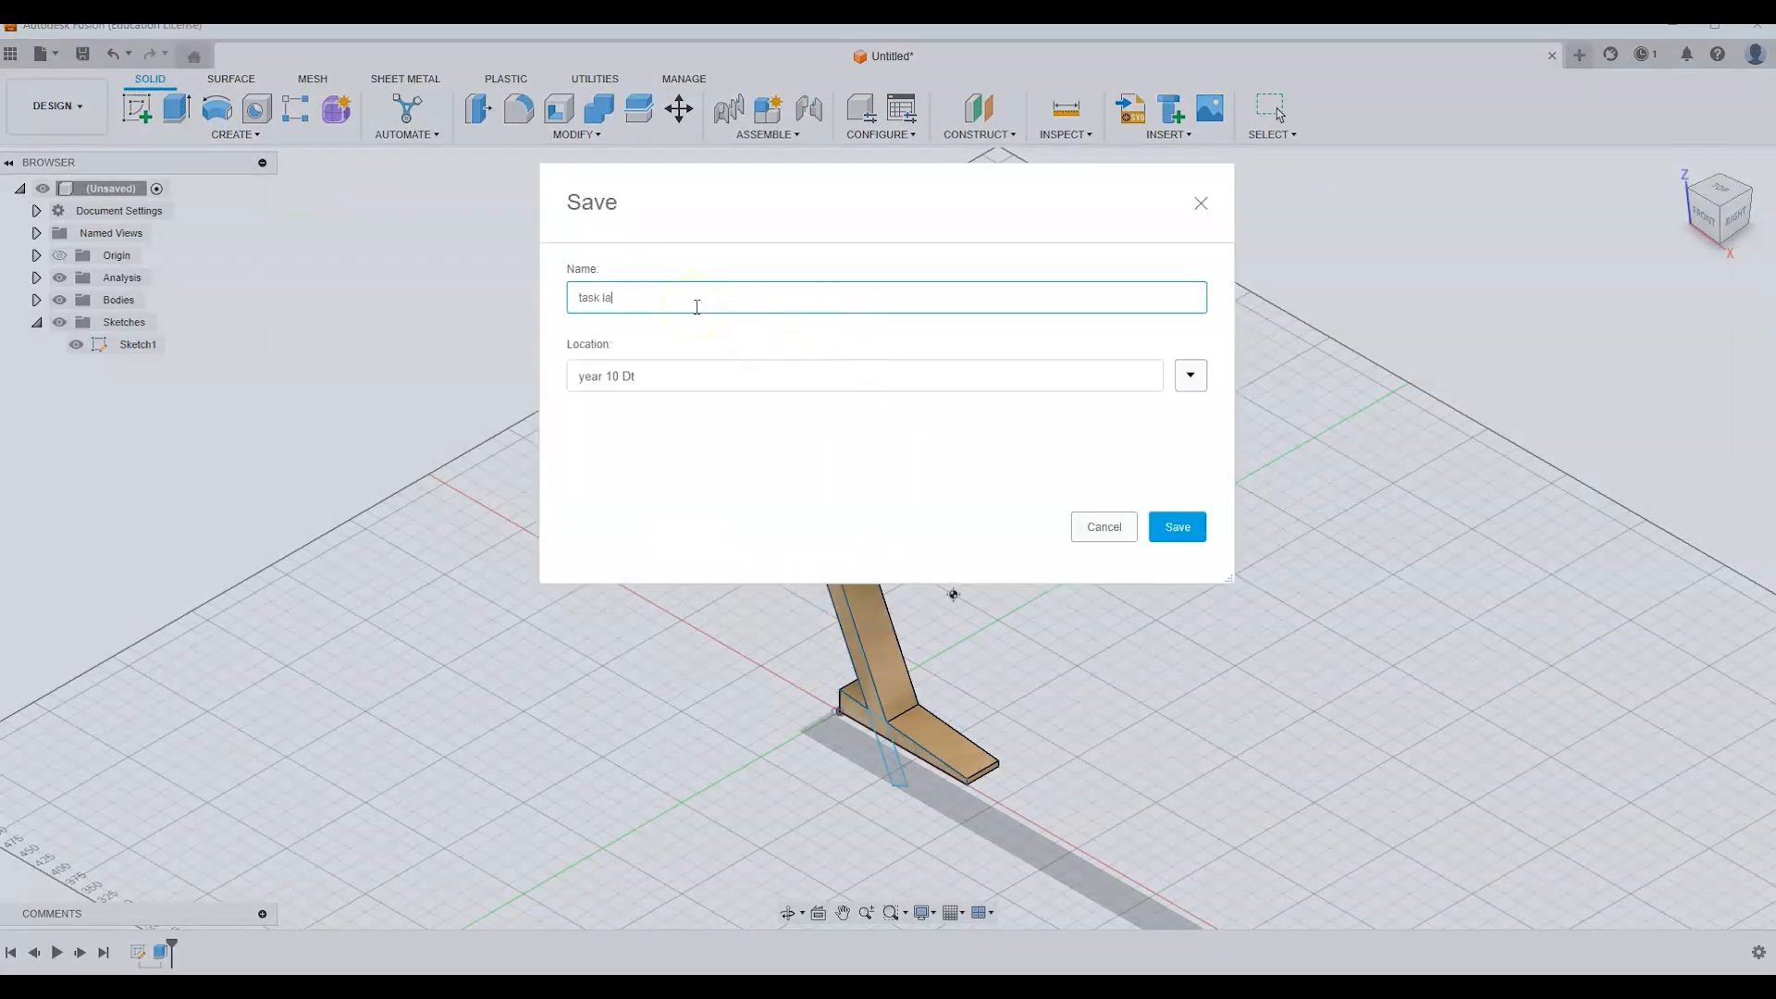
text(task lamp)
click(1154, 521)
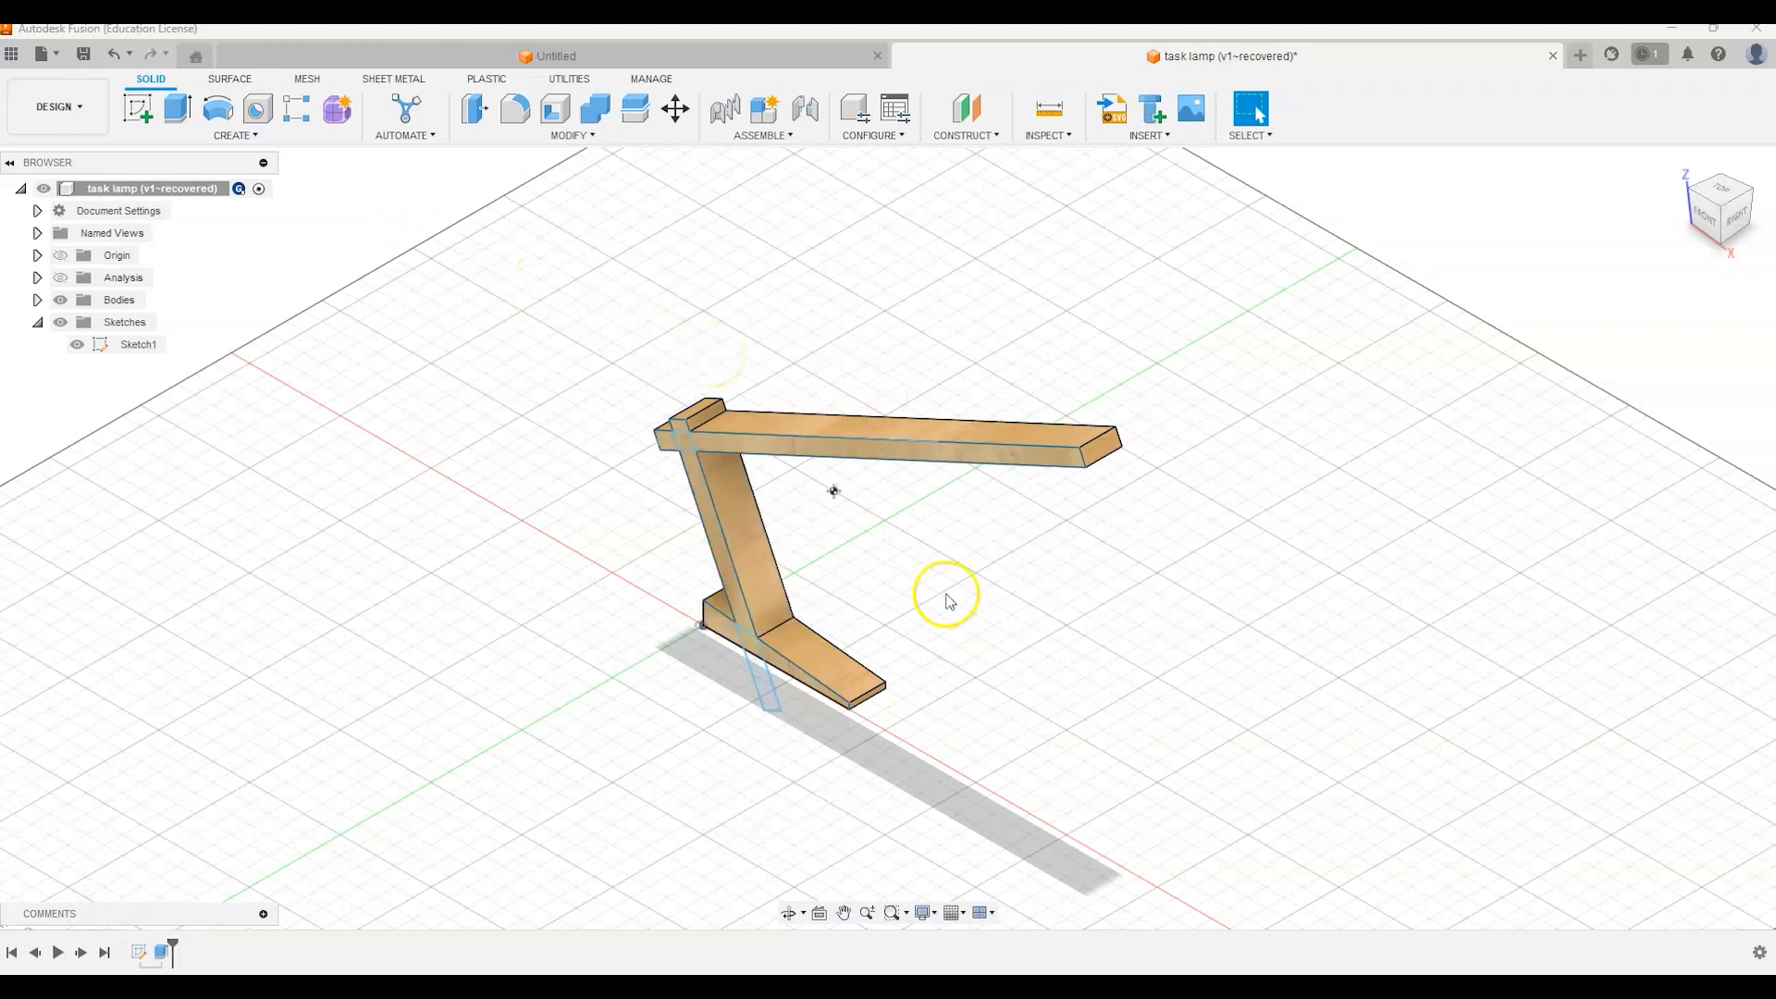
Hide the side profile sketch so only the lamp body shows
drag(1722, 192, 1679, 191)
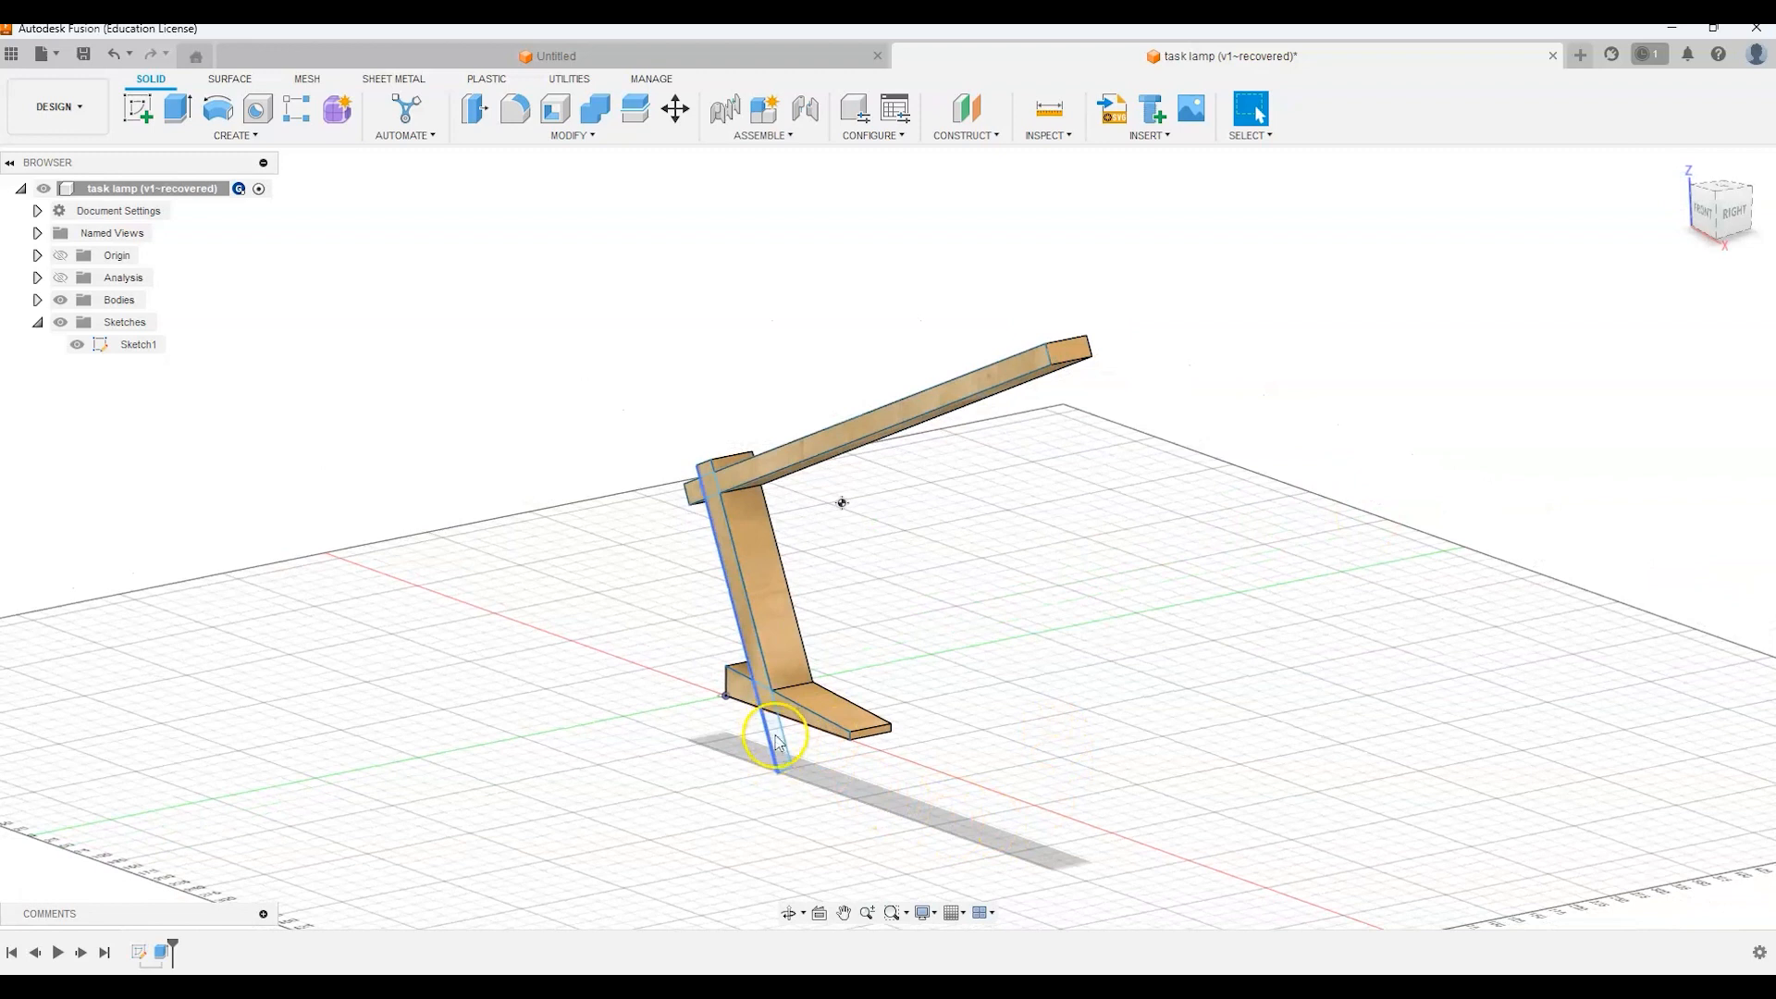
click(80, 348)
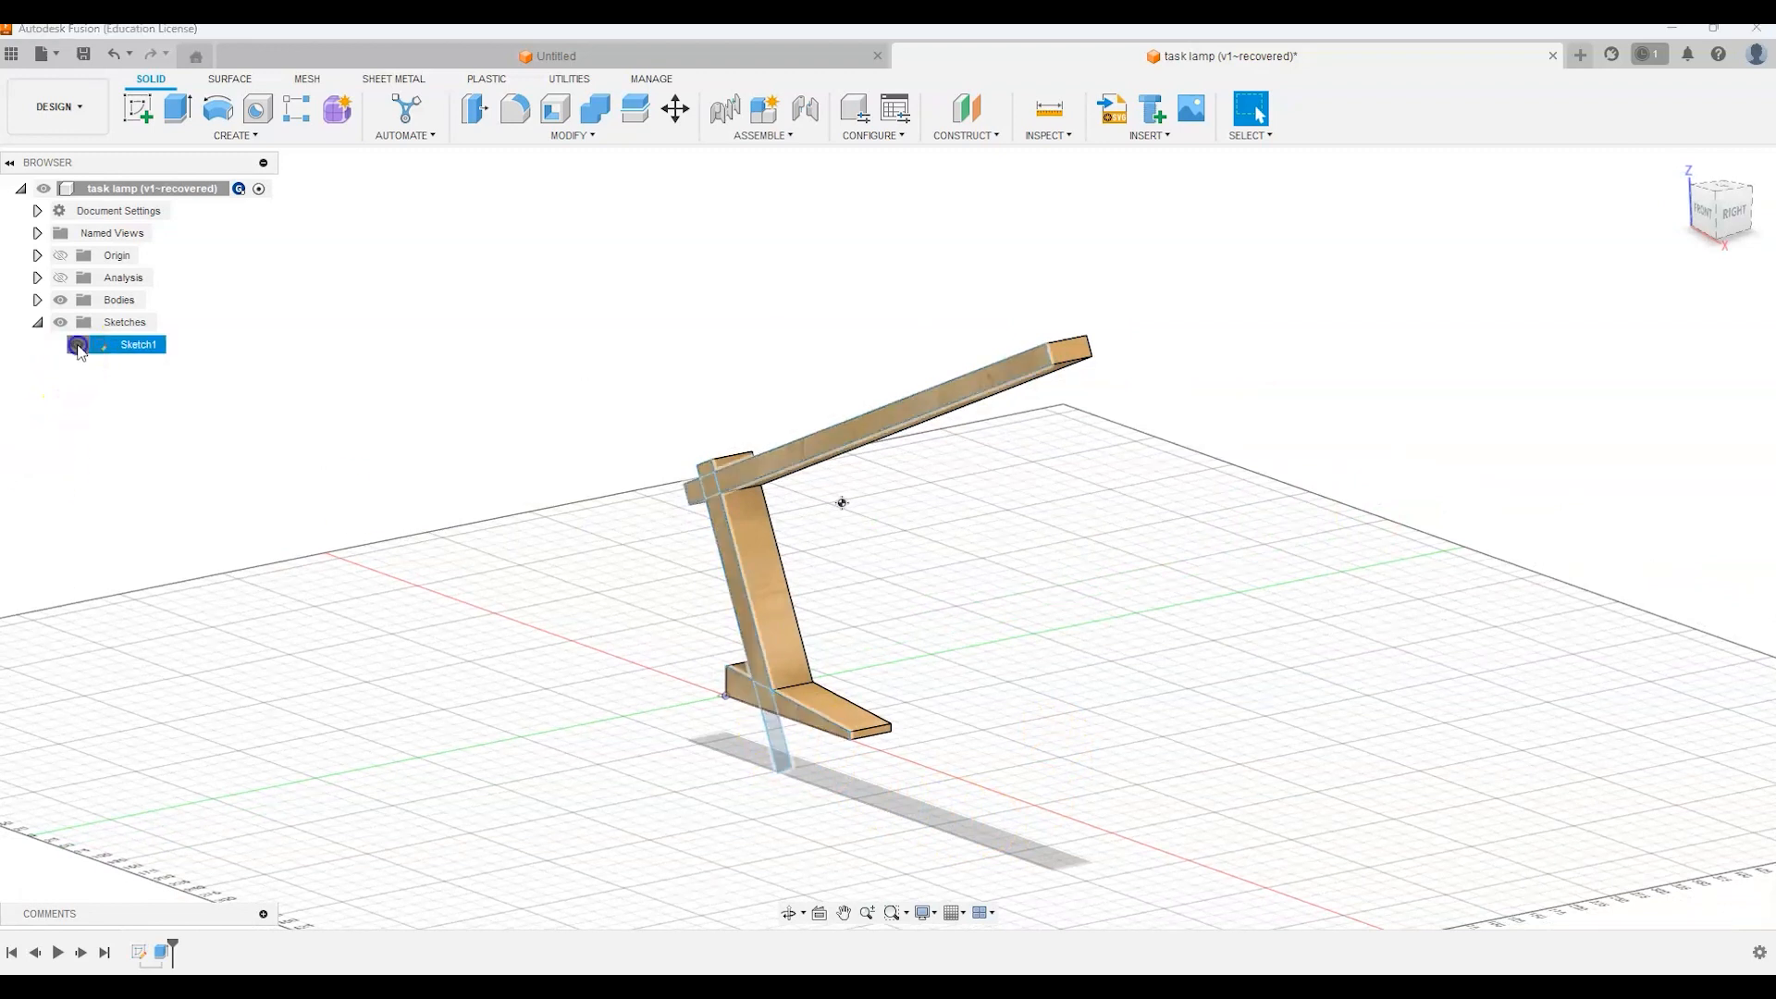
click(78, 345)
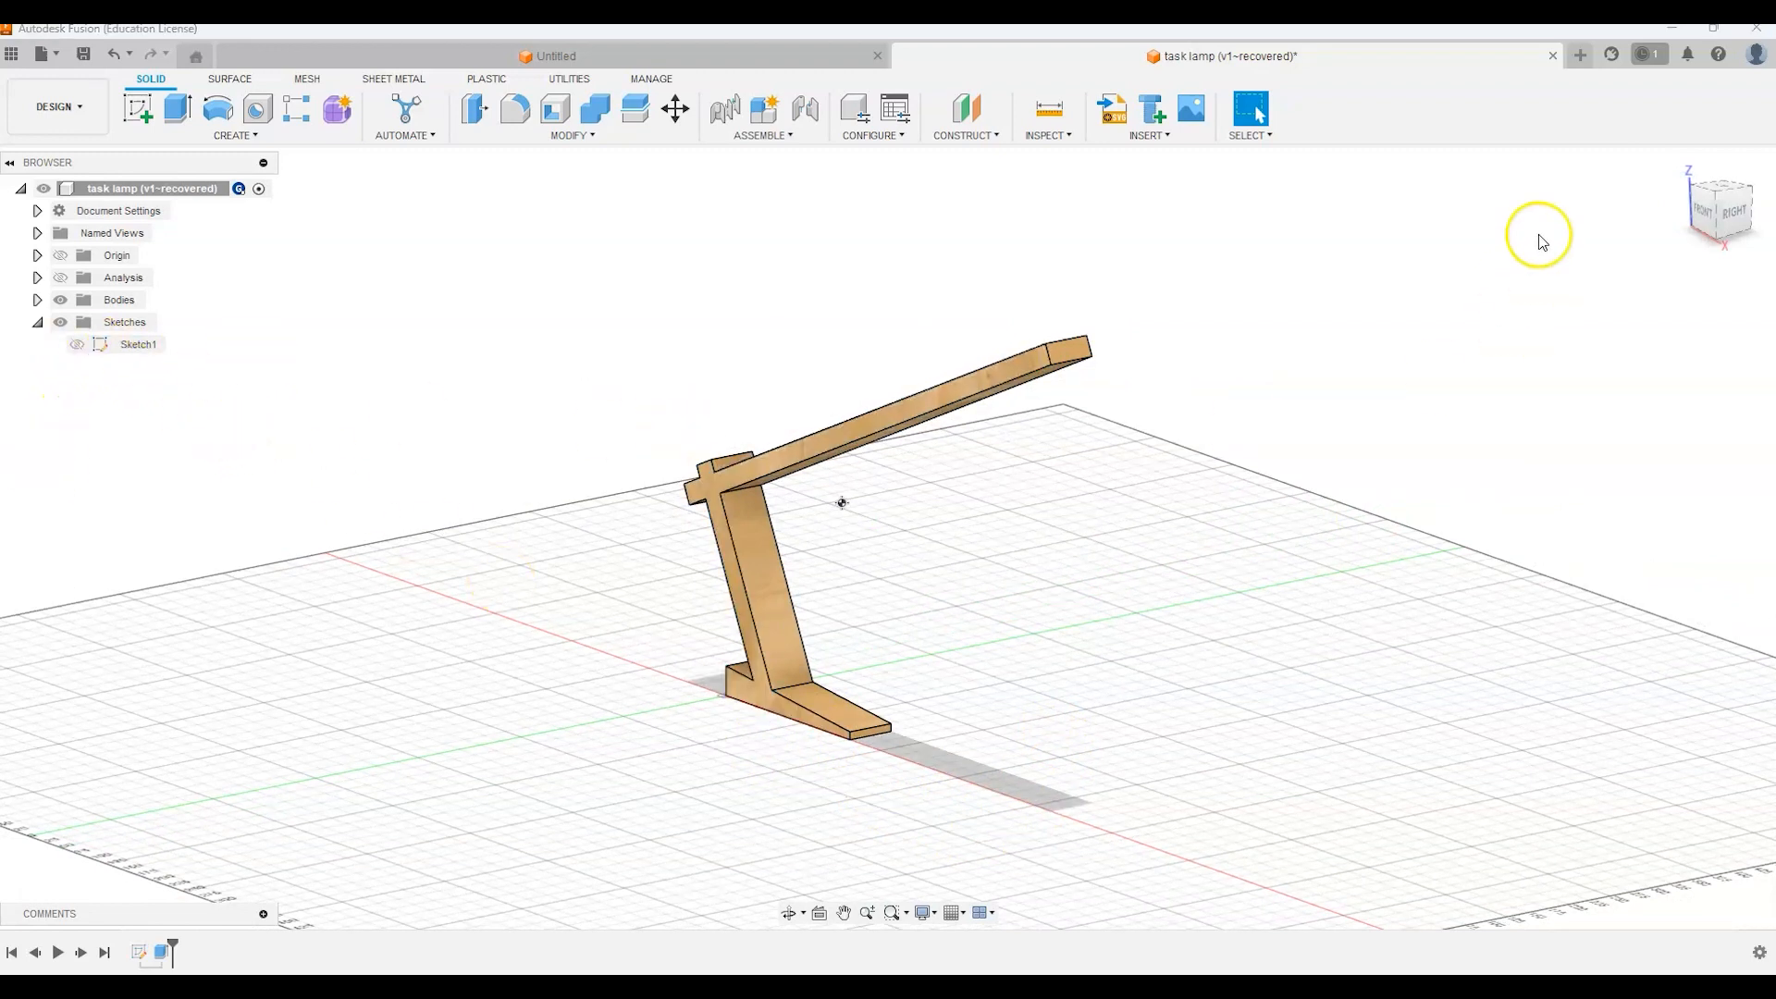
mouse_move(1715, 216)
mouse_down()
mouse_move(1641, 210)
mouse_move(1684, 222)
mouse_move(1659, 222)
mouse_up()
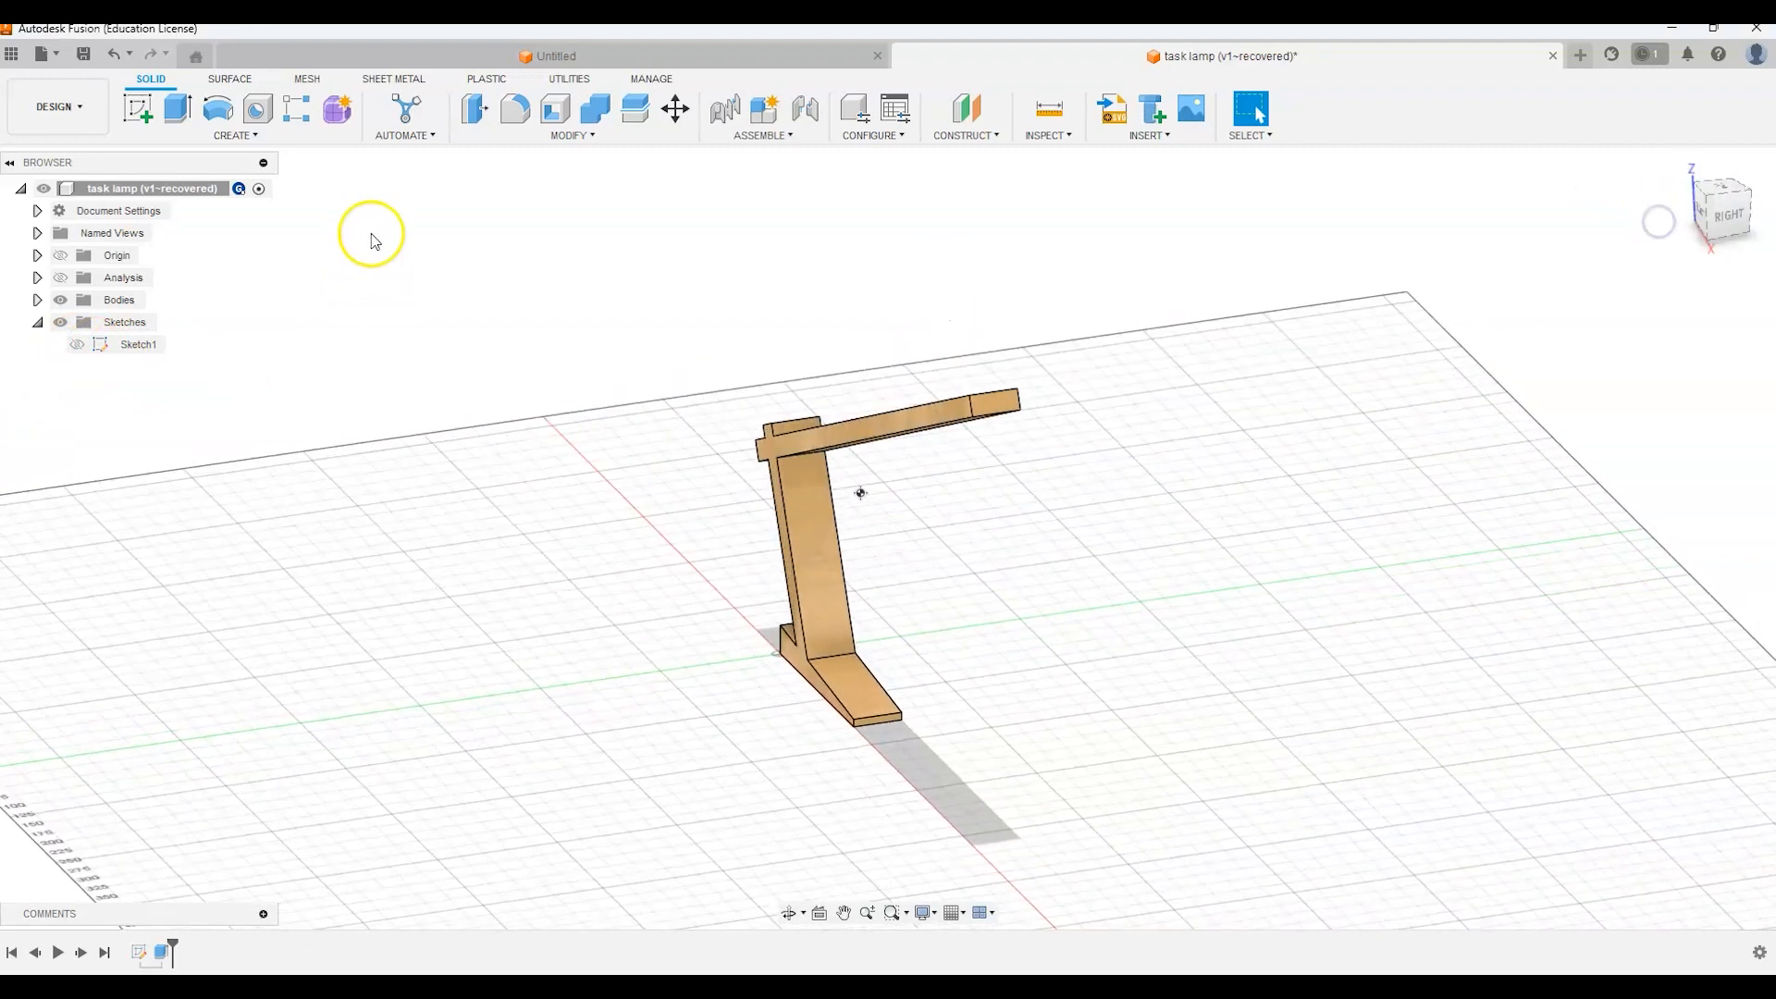
Switch the lamp design to the Render workspace
click(59, 106)
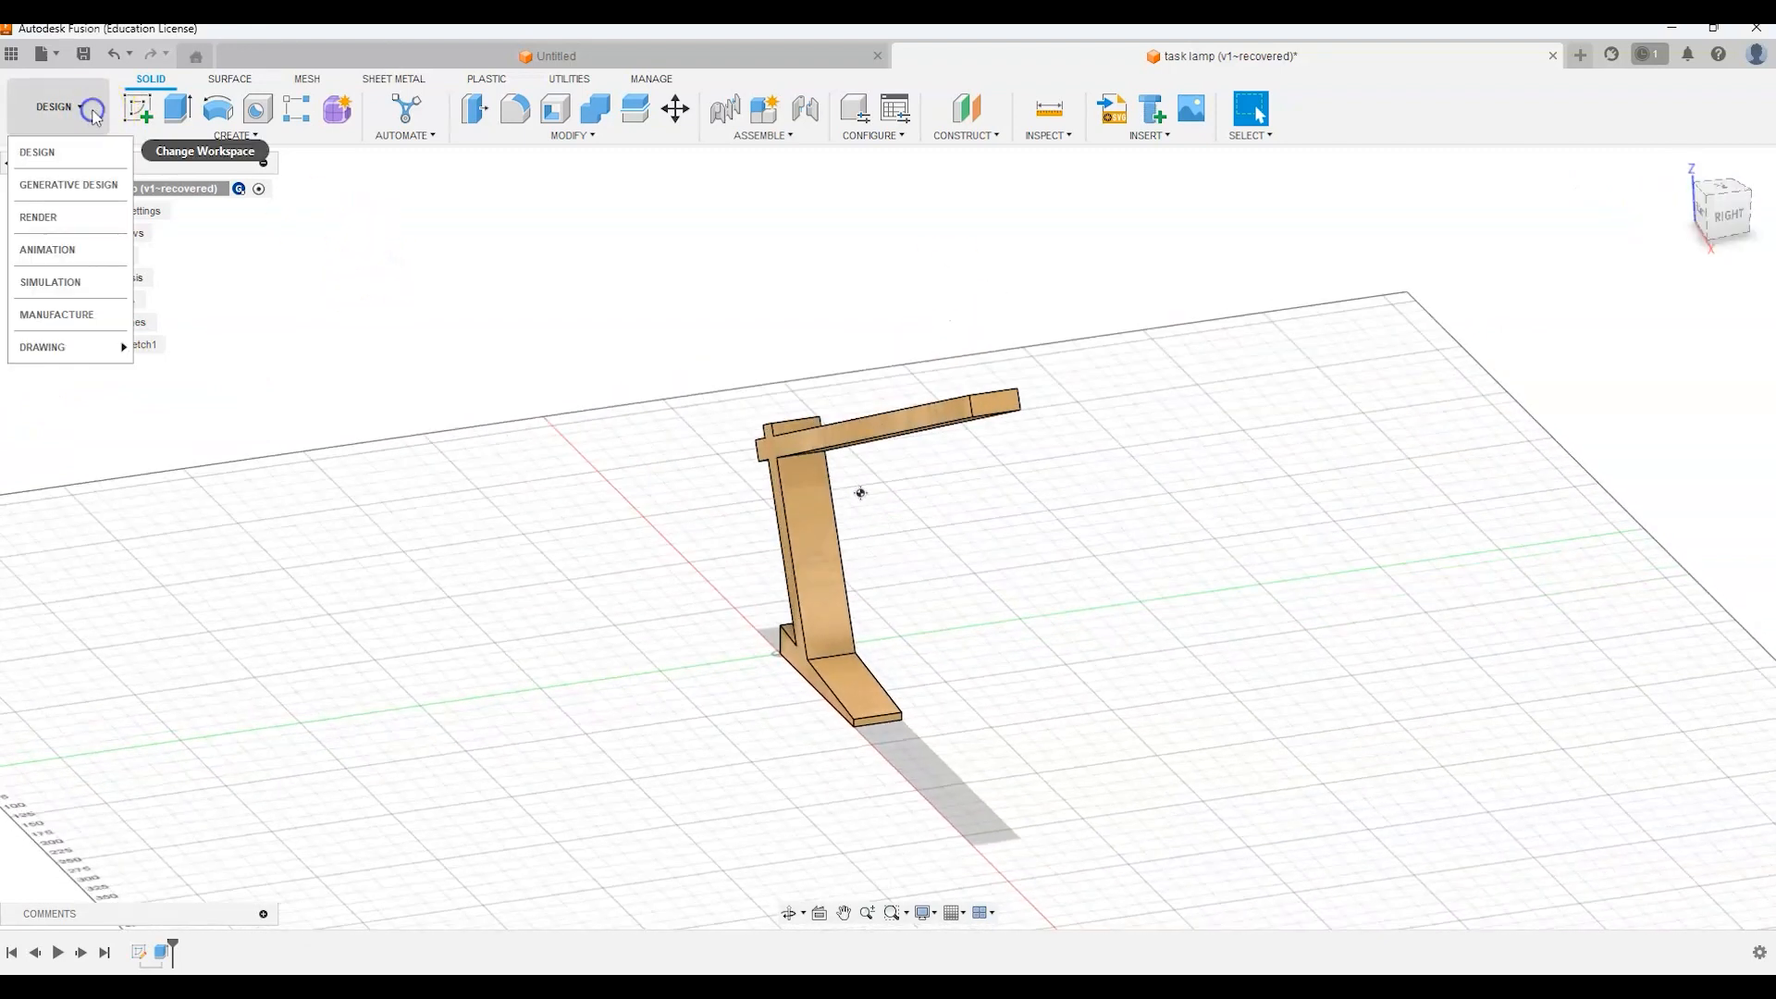
click(78, 229)
drag(1712, 214, 1722, 211)
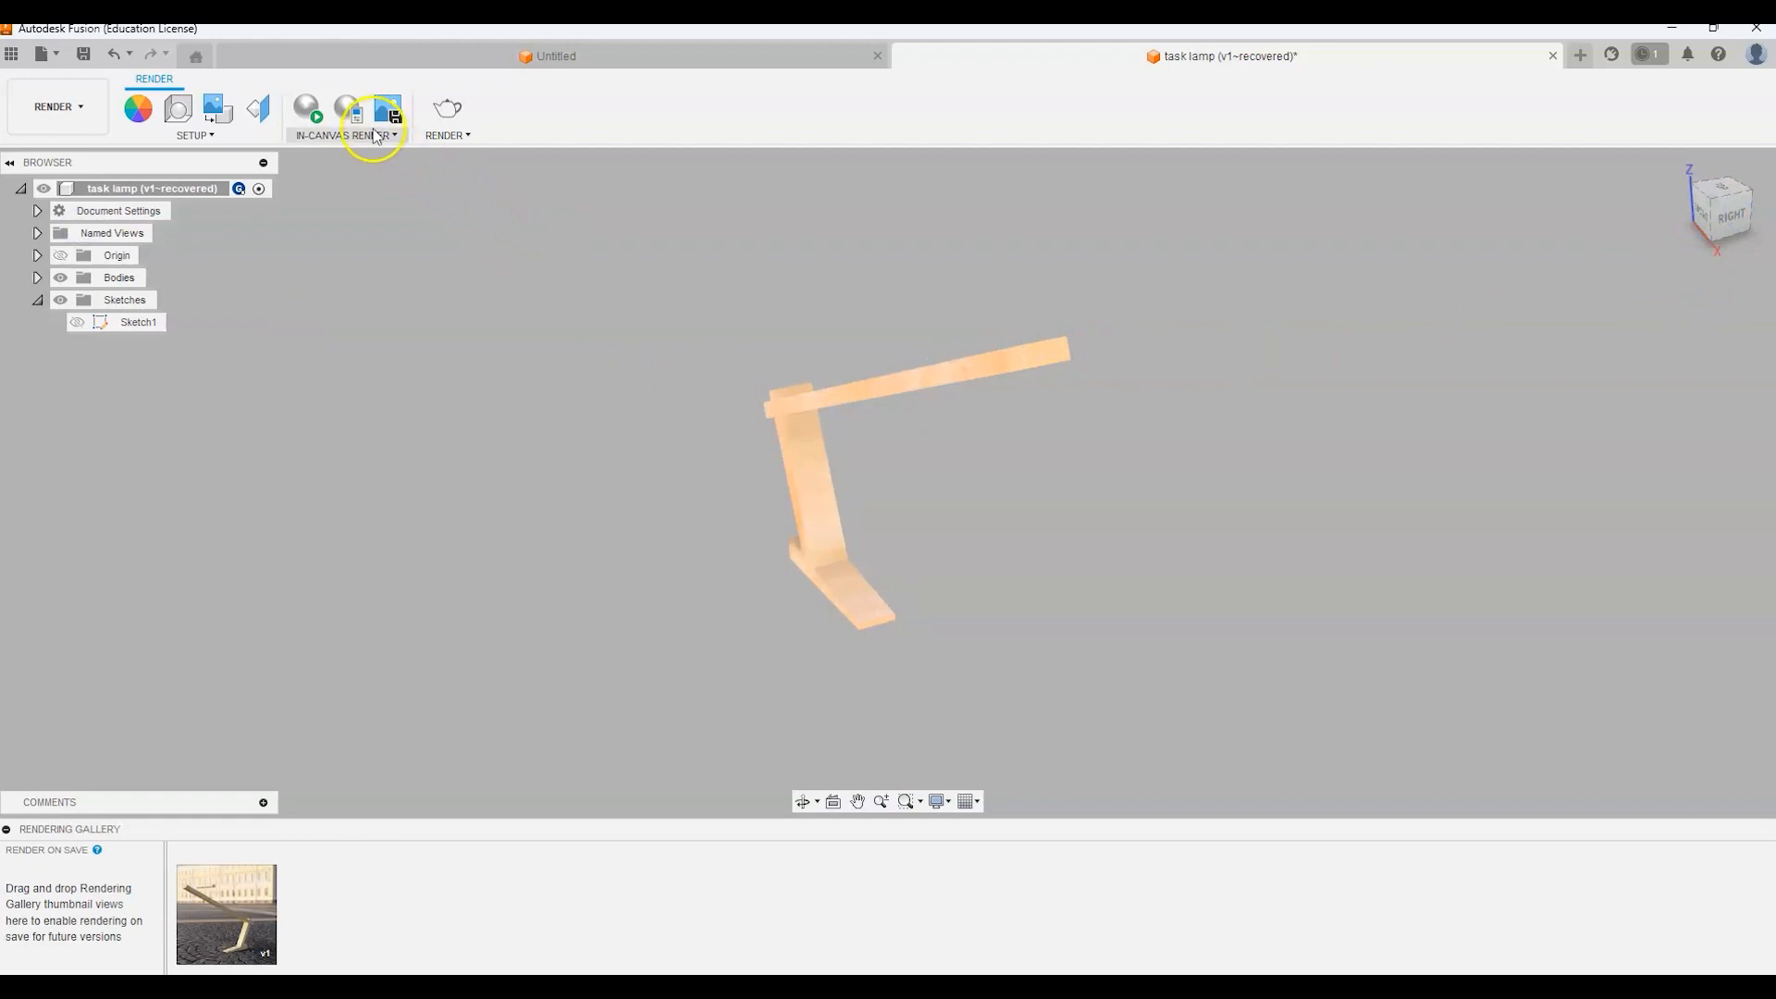
Open the scene settings and apply the Plaza environment from the Fusion Library to the scene
click(233, 139)
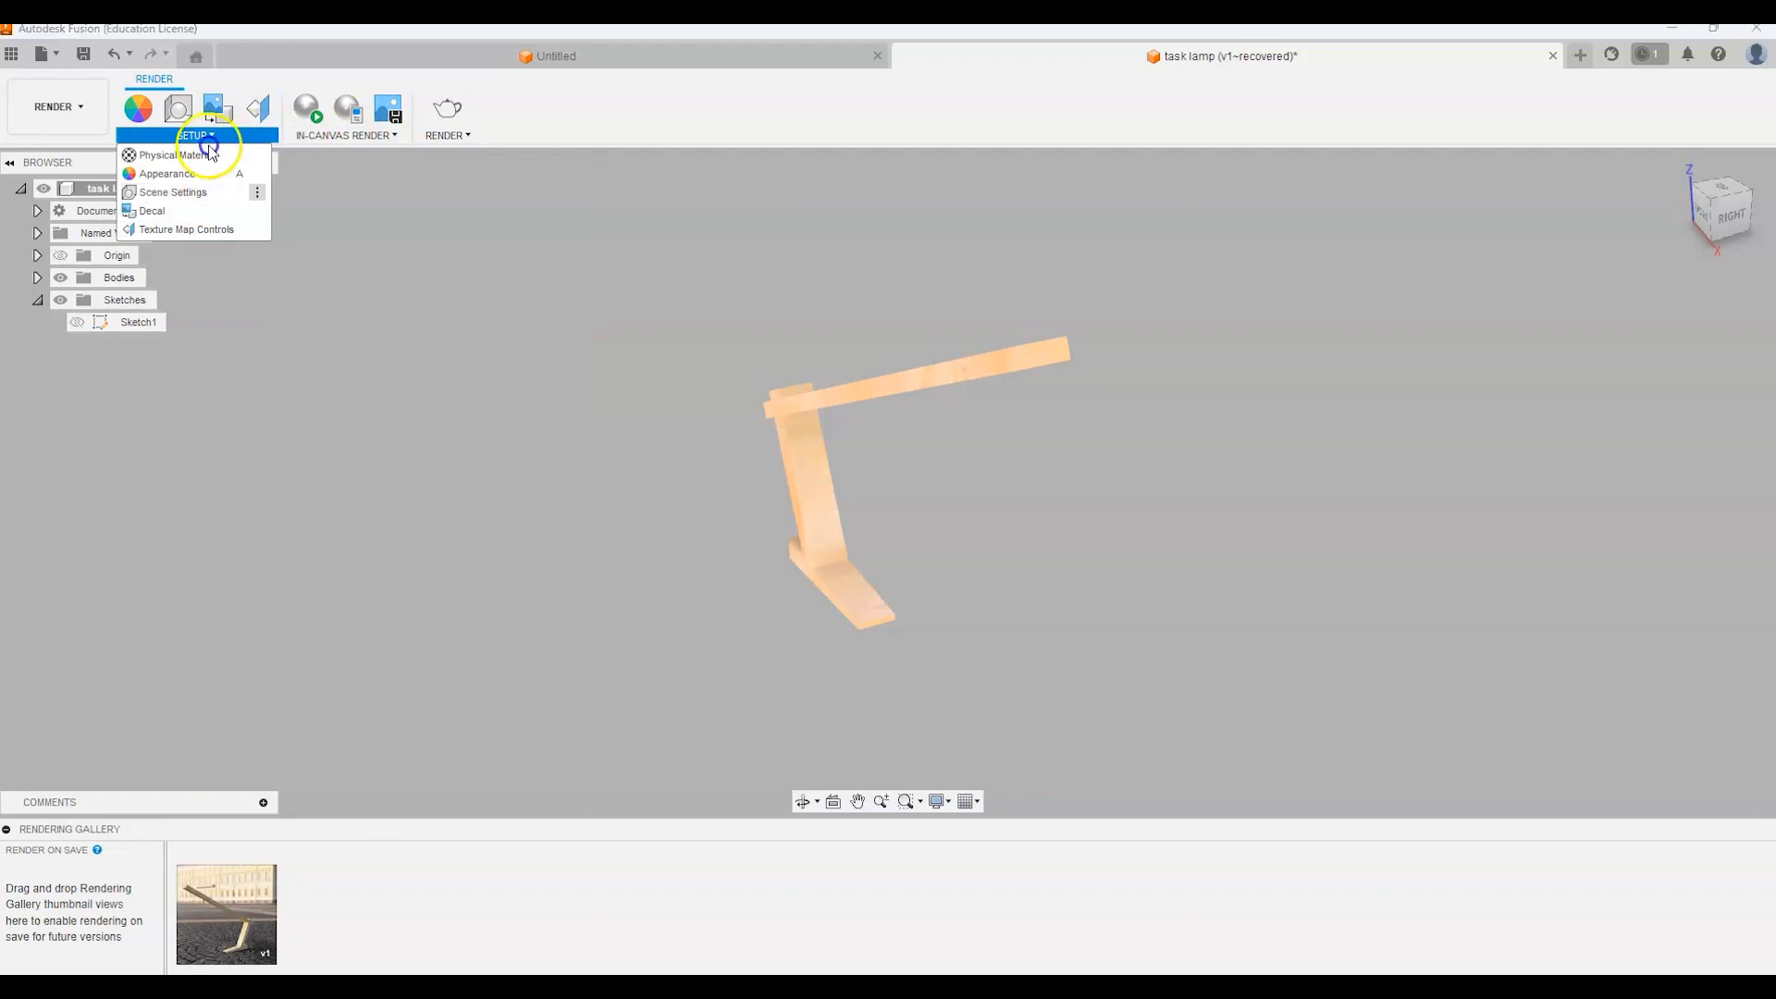
click(218, 202)
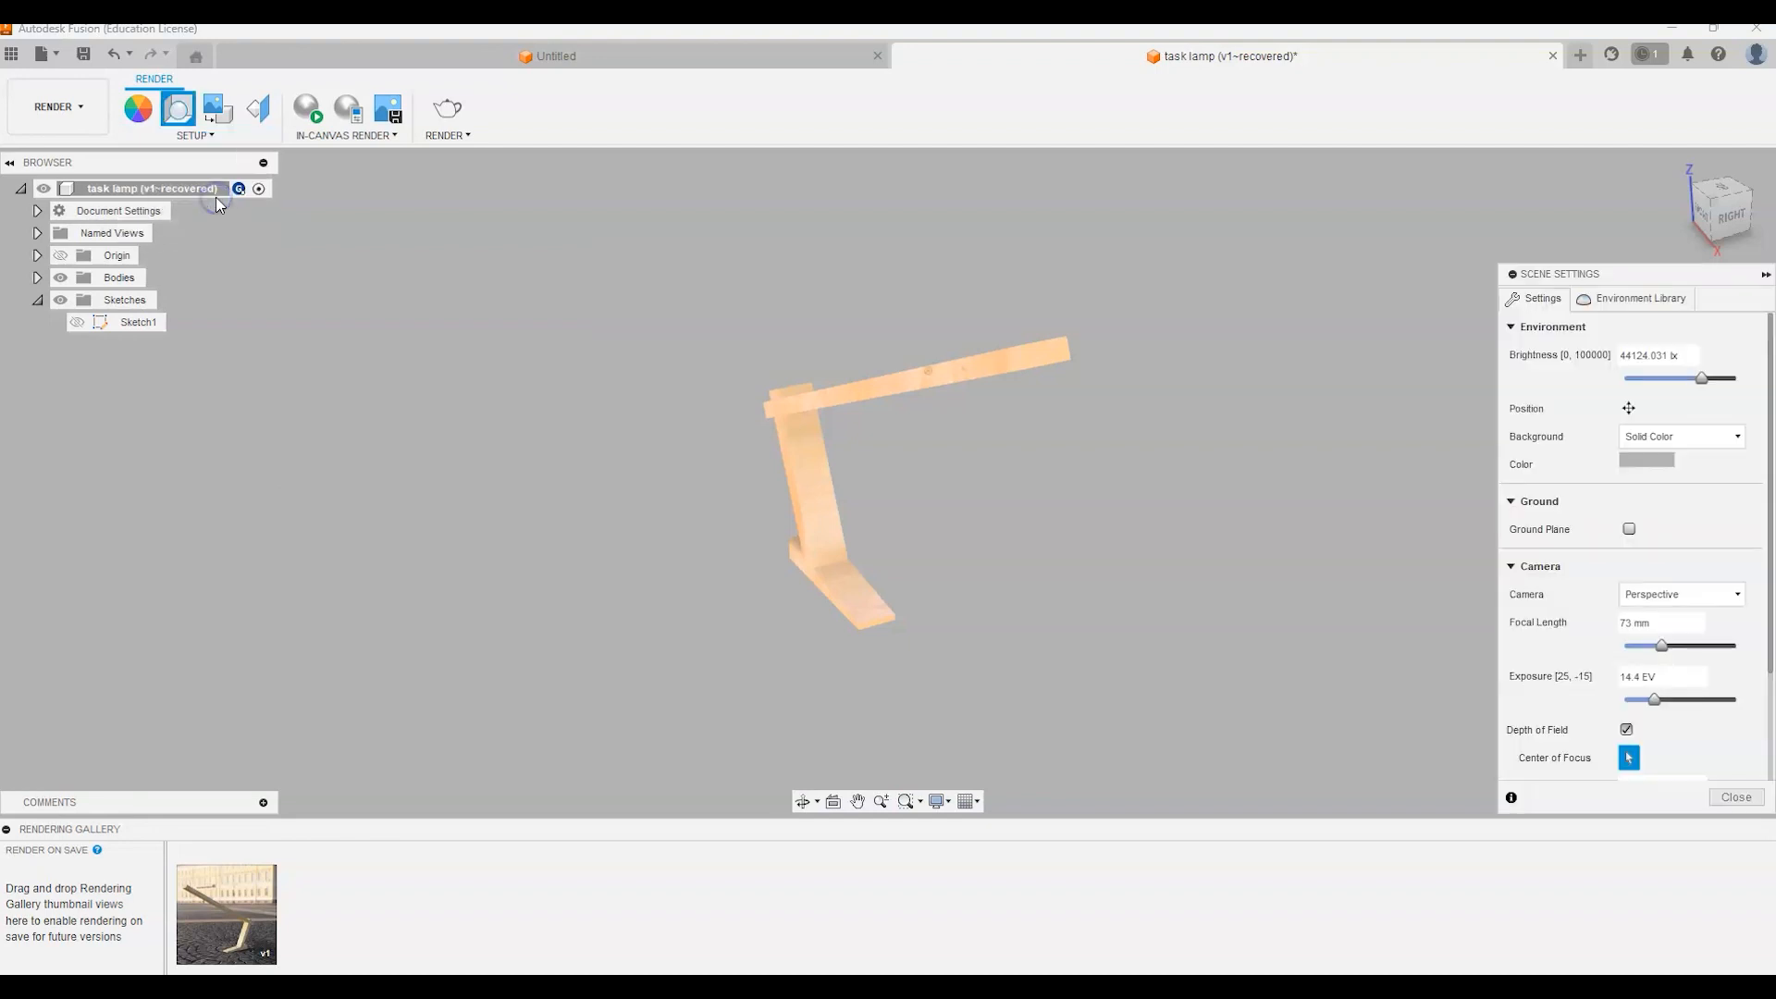
drag(1620, 281, 1569, 258)
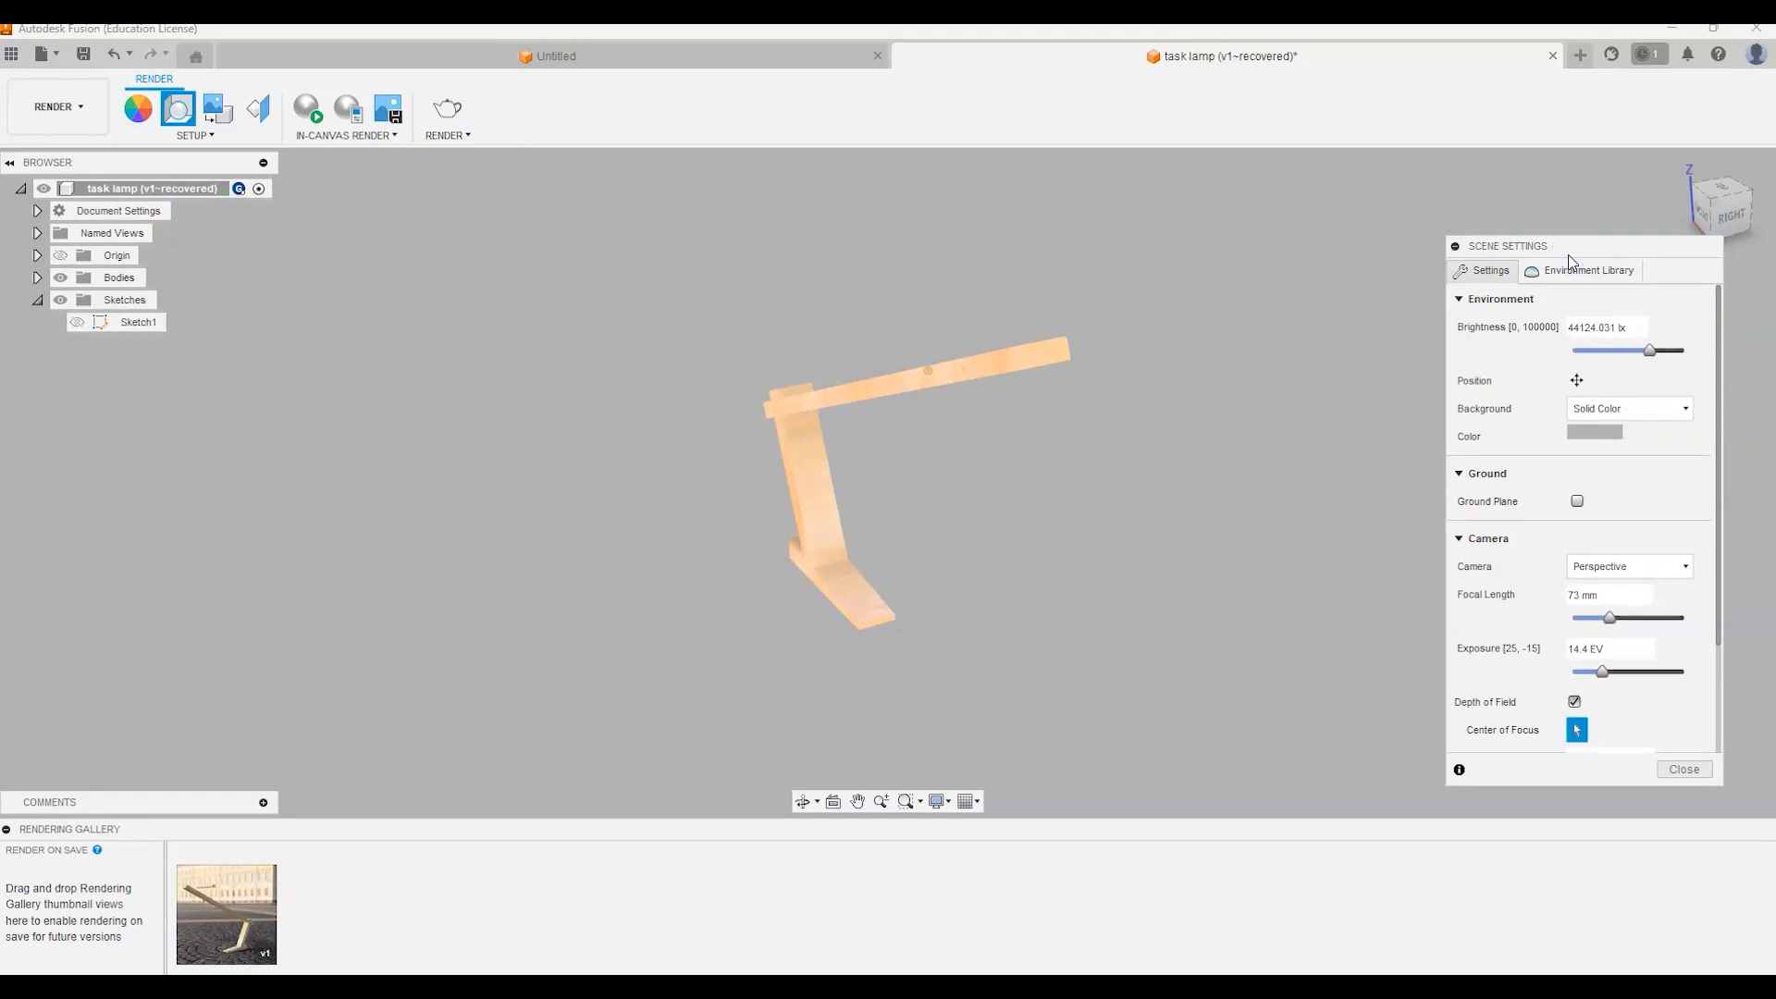
click(1580, 272)
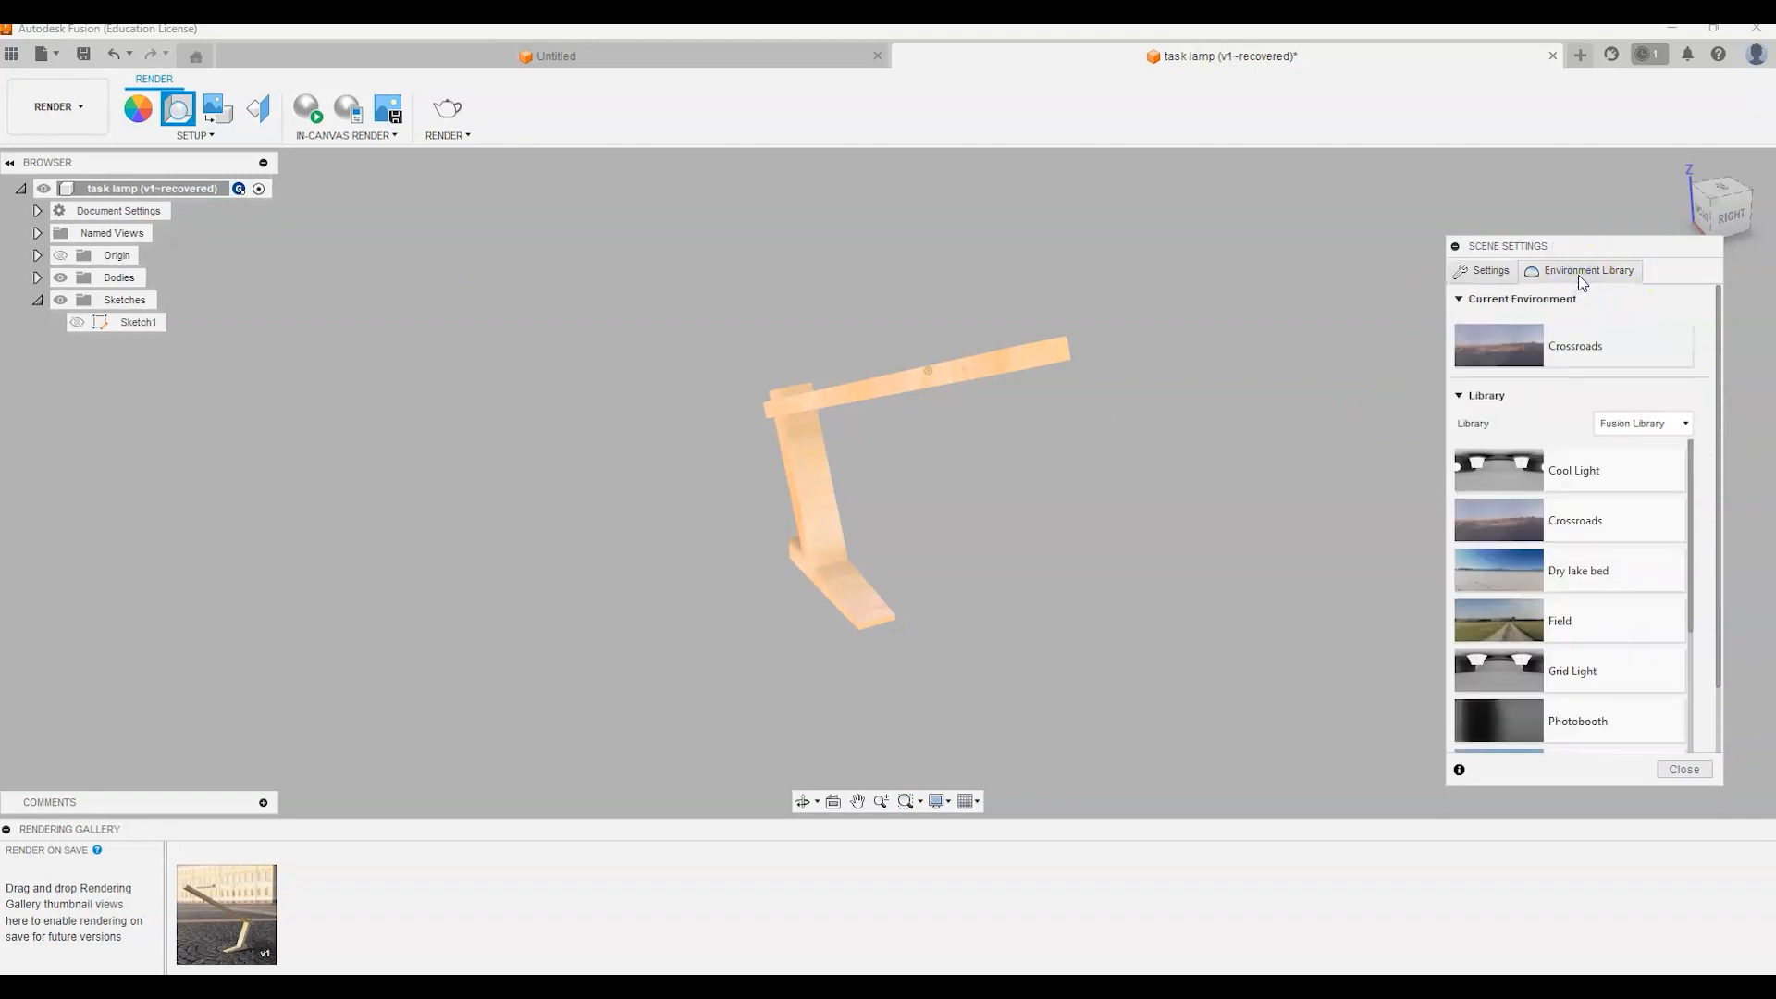
drag(1692, 468, 1687, 546)
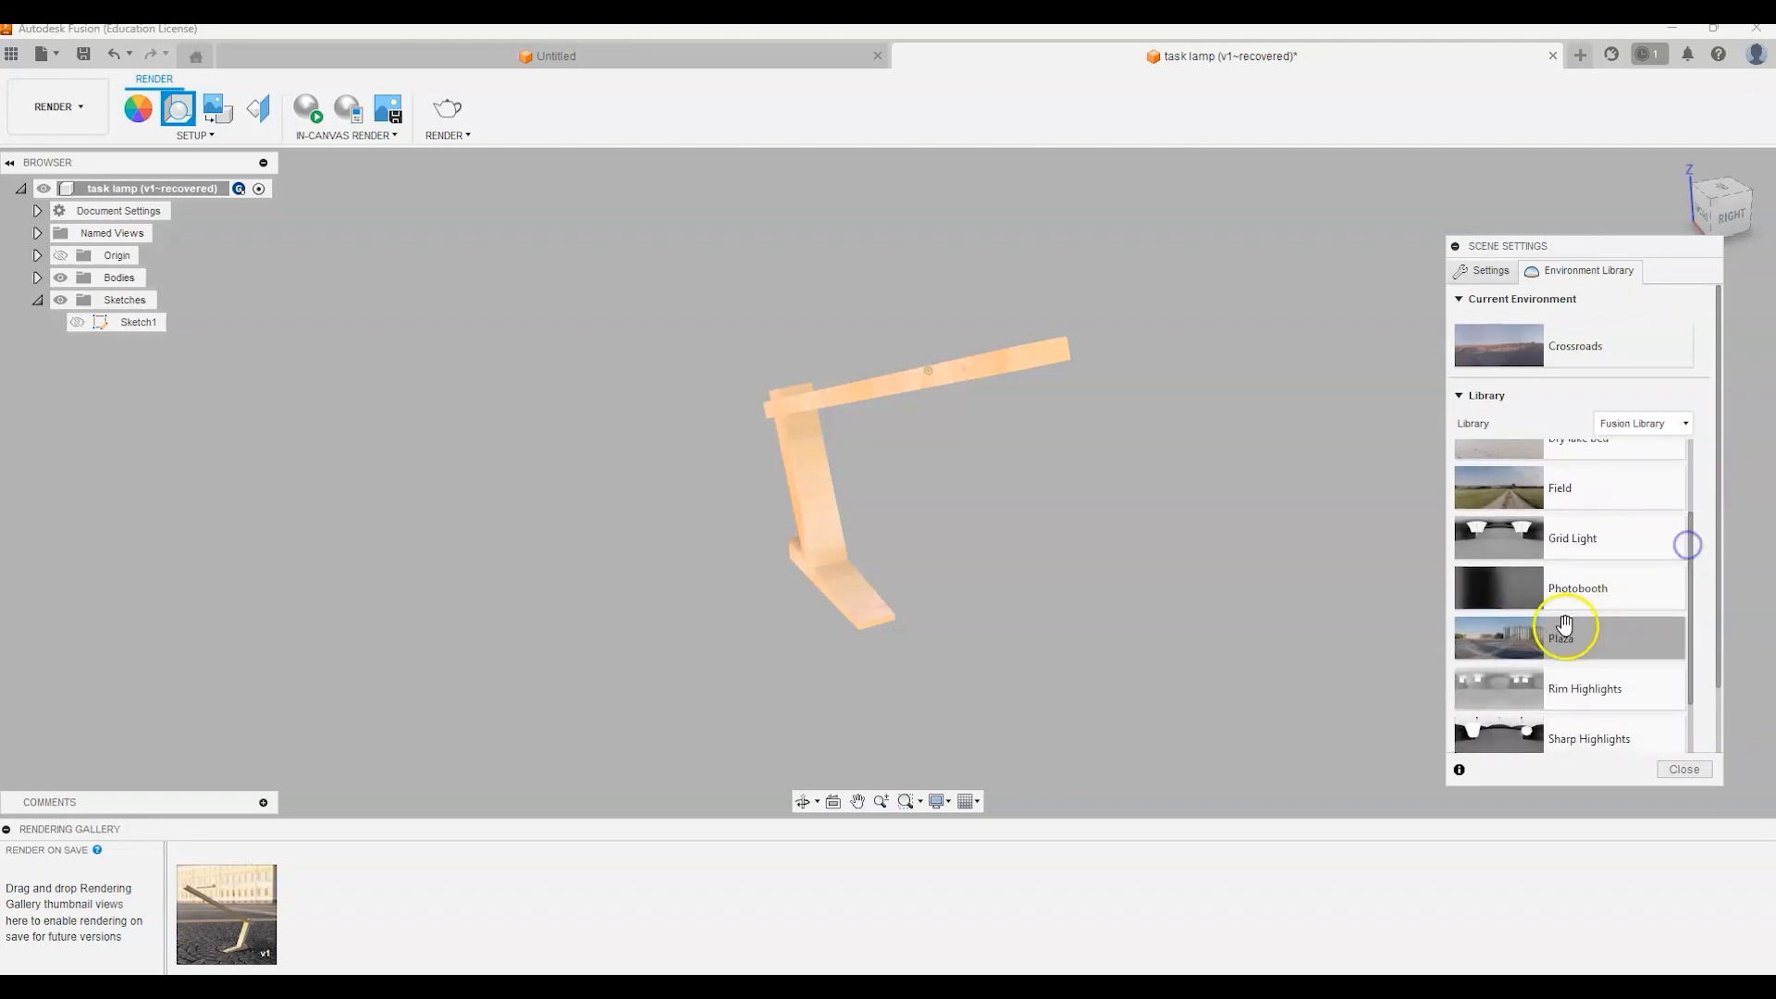
drag(1490, 629, 1240, 543)
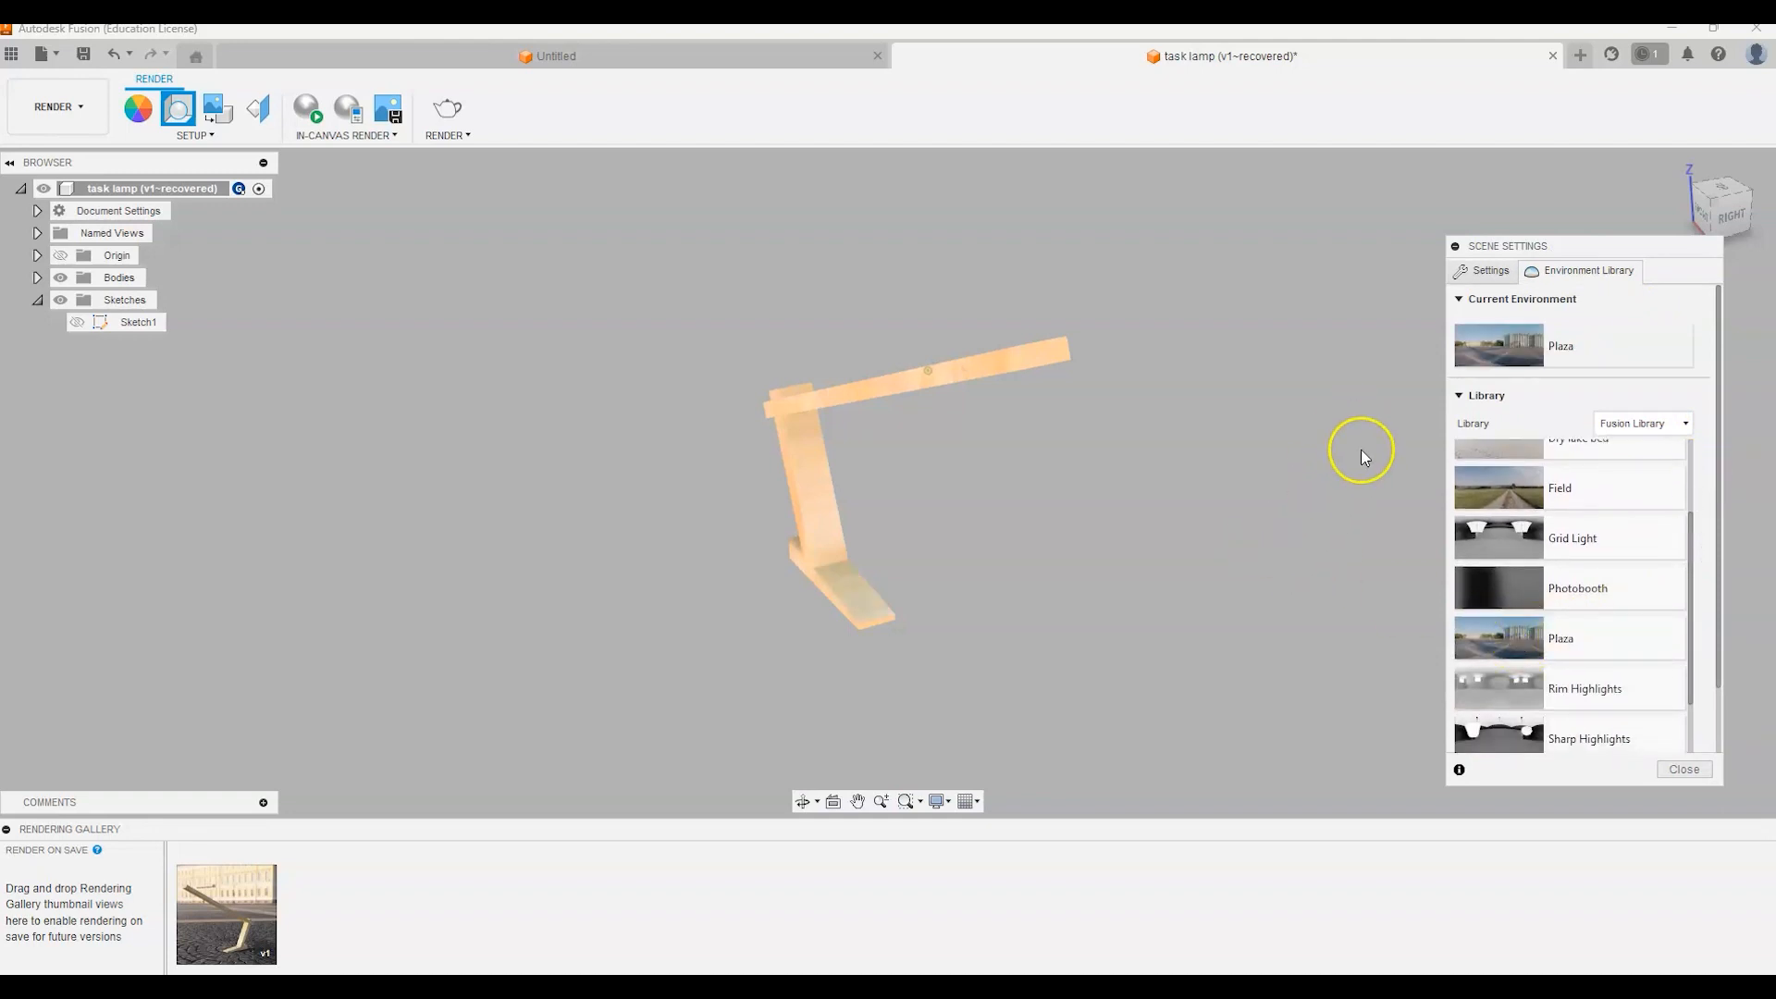
Set the scene background to Environment and turn the lamp so the plaza buildings stand behind it
click(1497, 271)
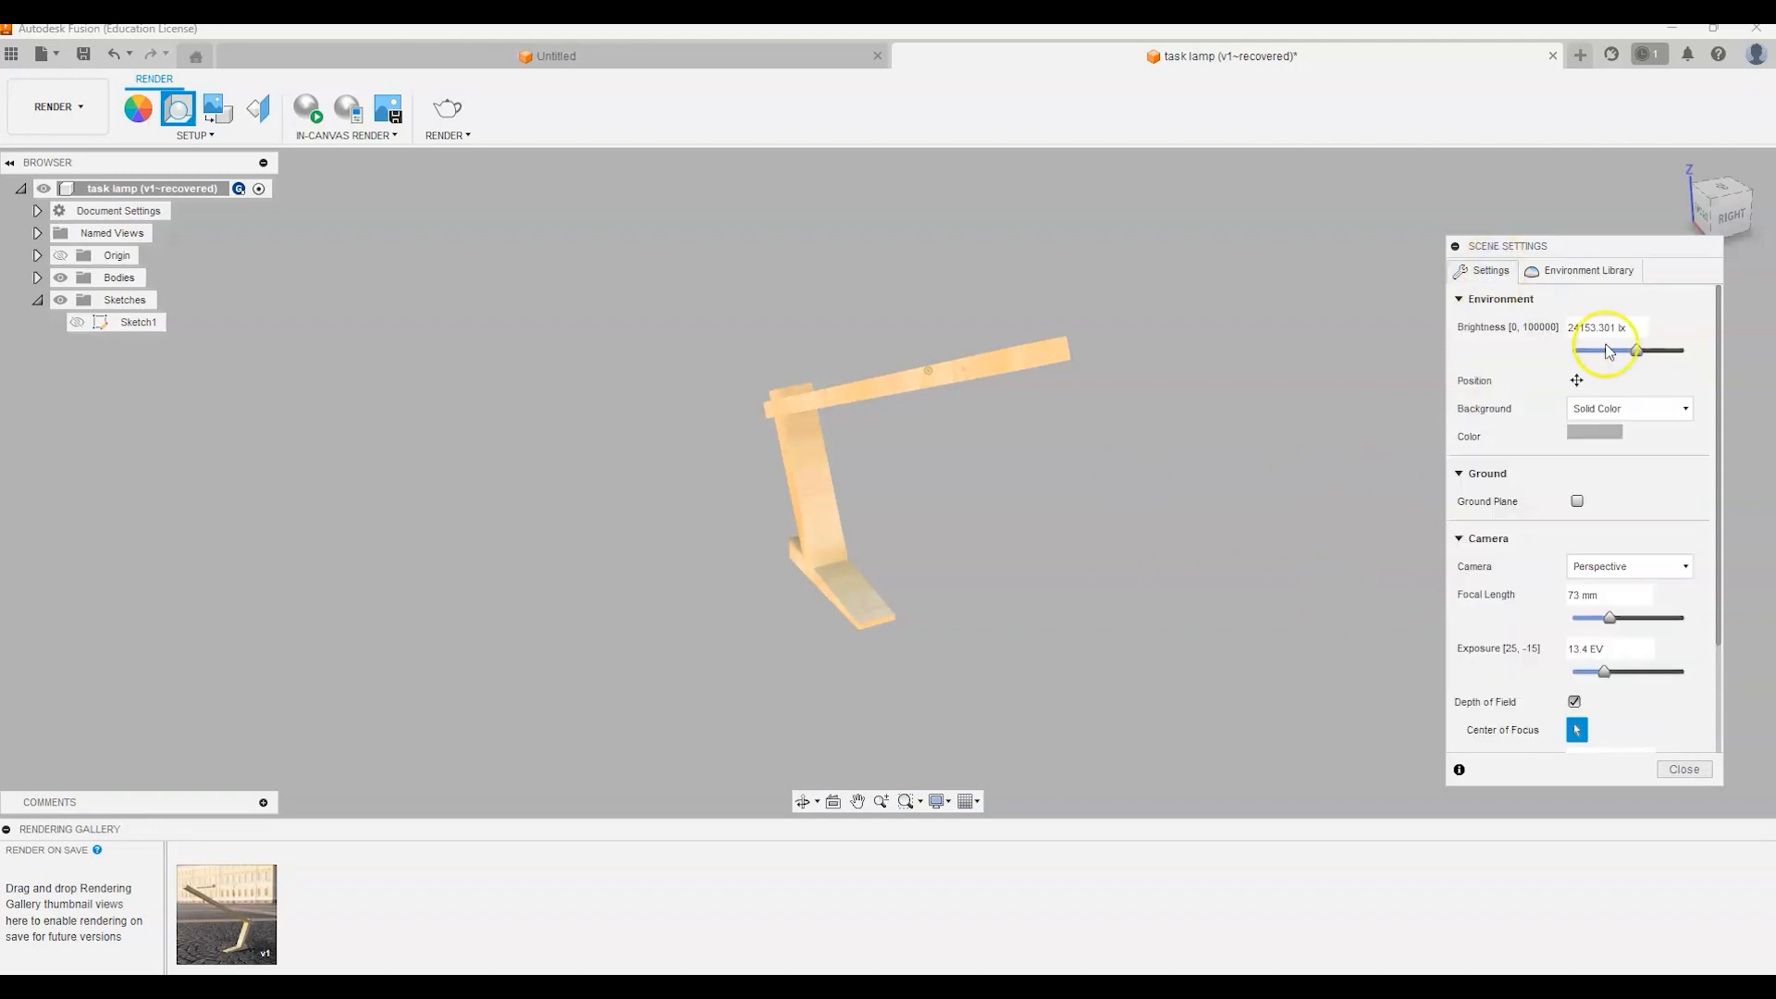
click(1663, 404)
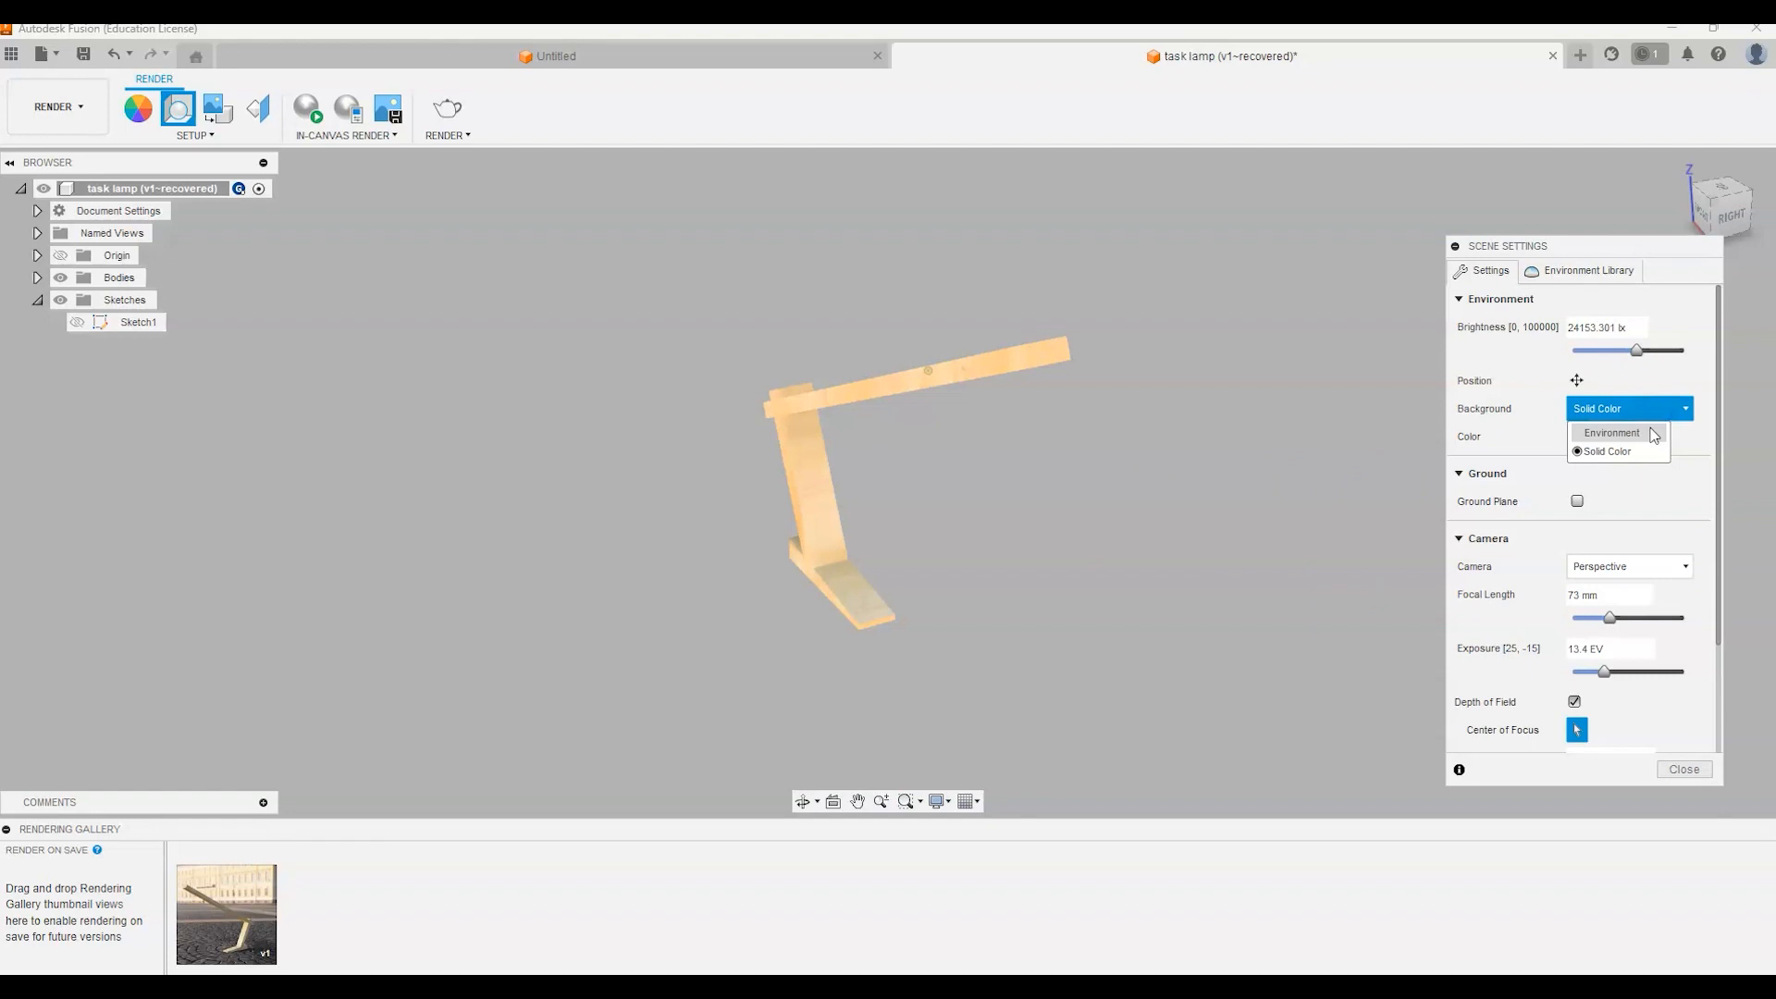
click(1654, 435)
mouse_move(1716, 211)
mouse_down()
mouse_move(1613, 179)
mouse_move(1483, 189)
mouse_move(1447, 158)
mouse_move(1451, 190)
mouse_up()
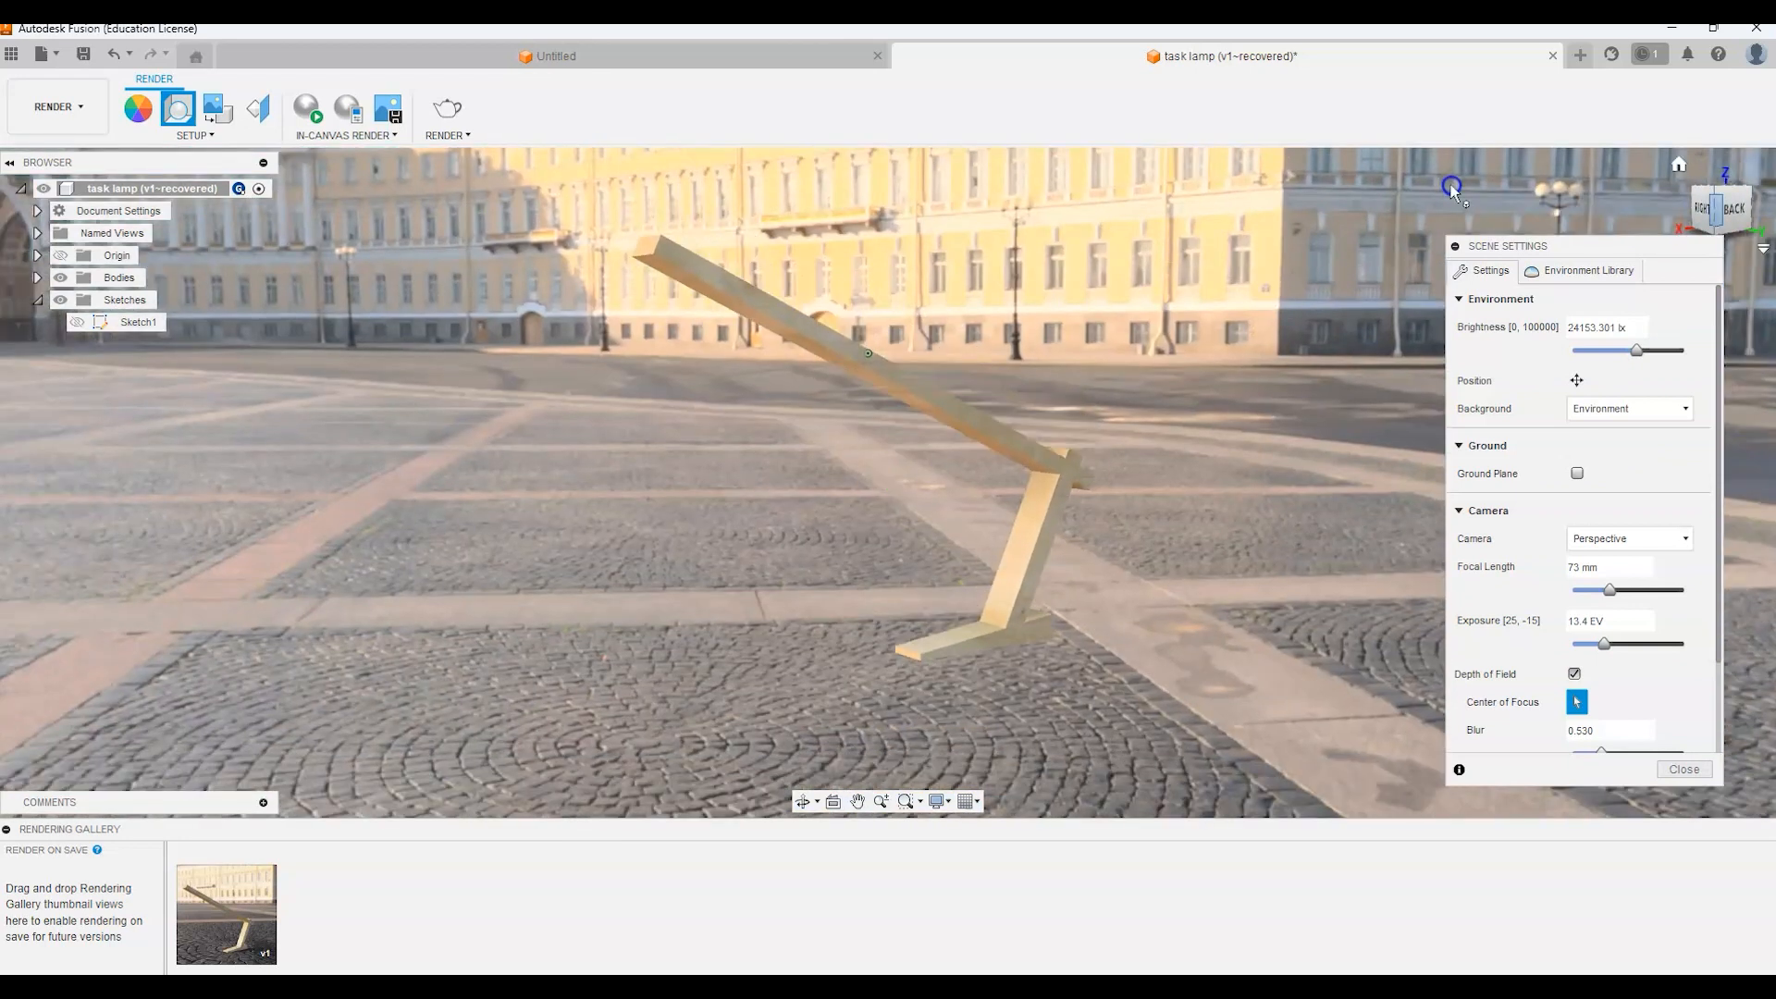
Enable the ground plane and flatten the ground in the scene settings
click(1577, 474)
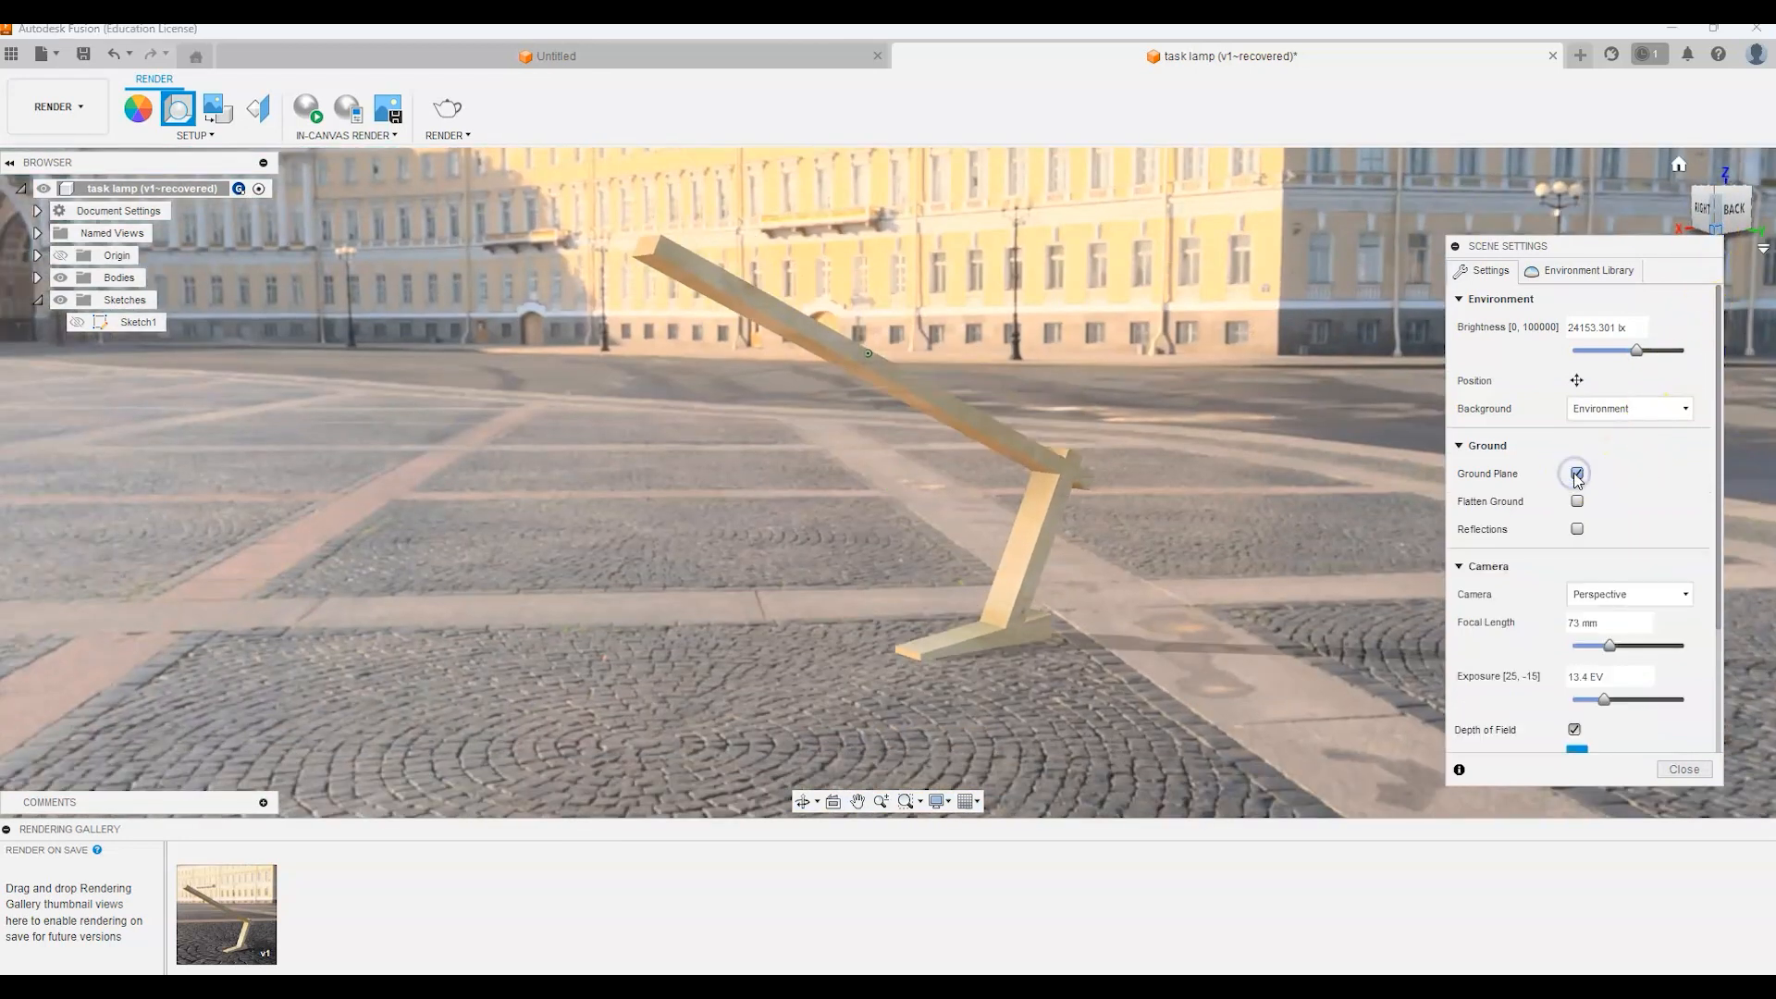
mouse_move(1722, 205)
mouse_down()
mouse_move(1687, 181)
mouse_move(1665, 201)
mouse_move(1751, 219)
mouse_move(64, 226)
mouse_move(181, 213)
mouse_move(155, 198)
mouse_up()
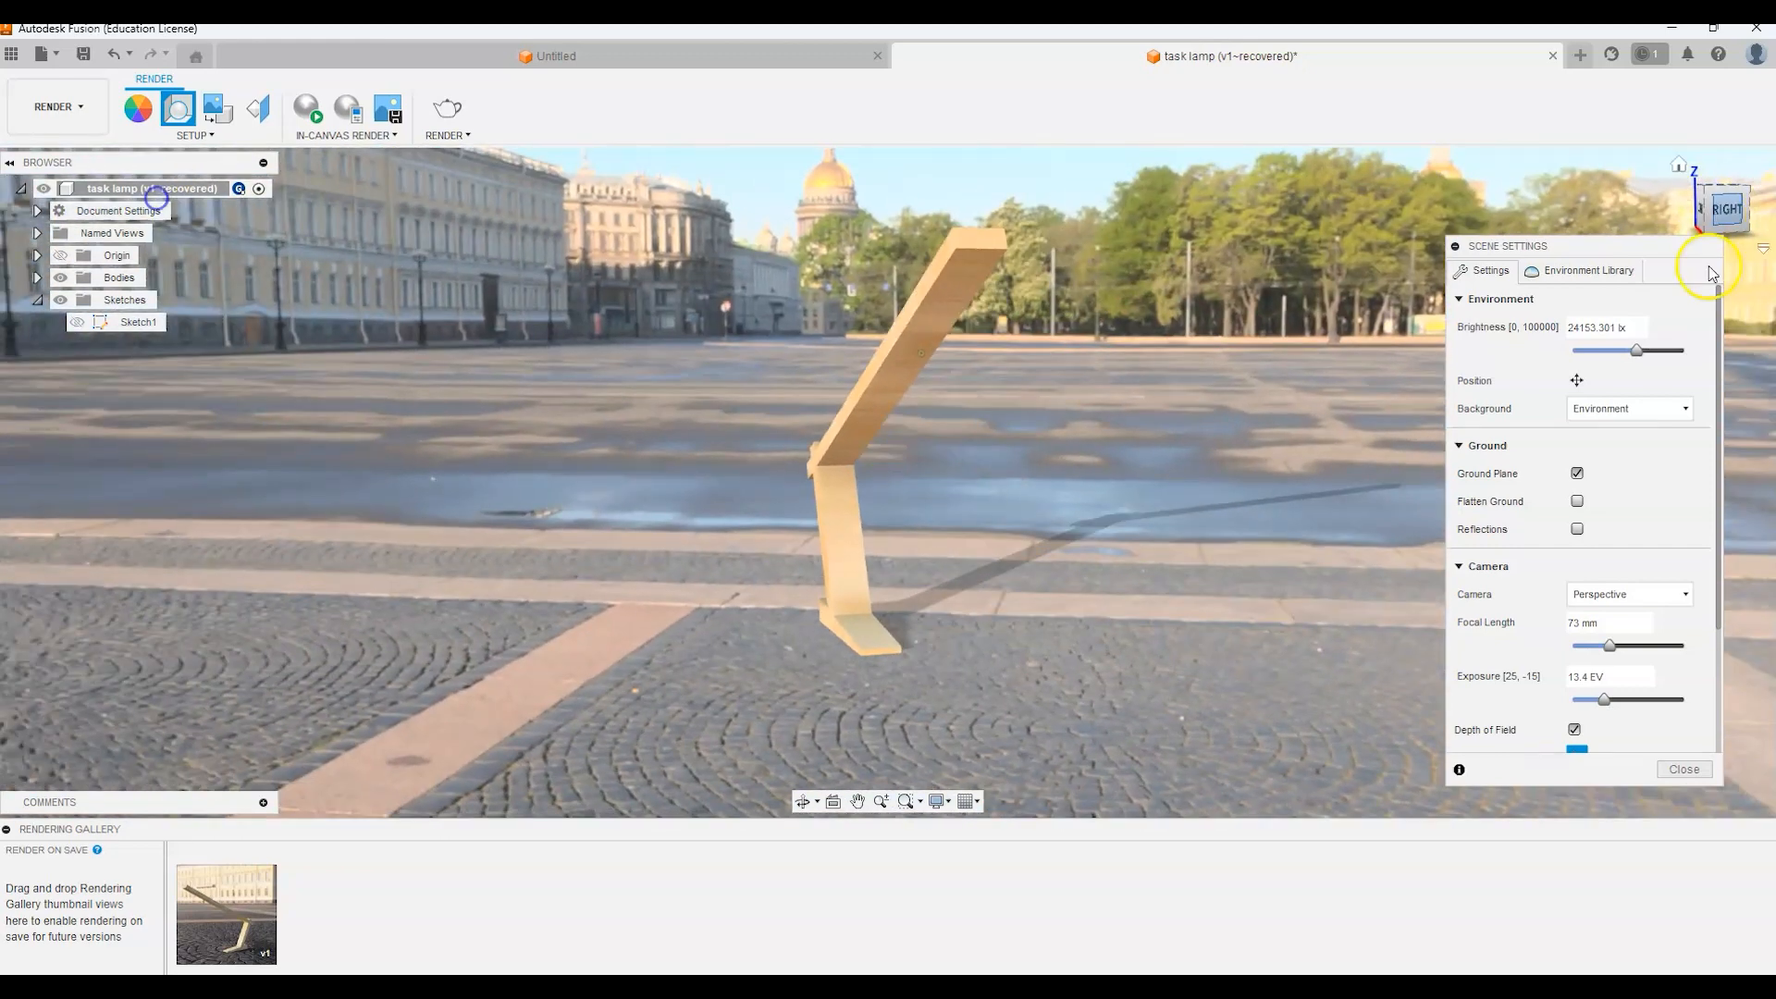
click(1577, 502)
mouse_move(1704, 217)
mouse_down()
mouse_move(1573, 198)
mouse_move(1474, 224)
mouse_up()
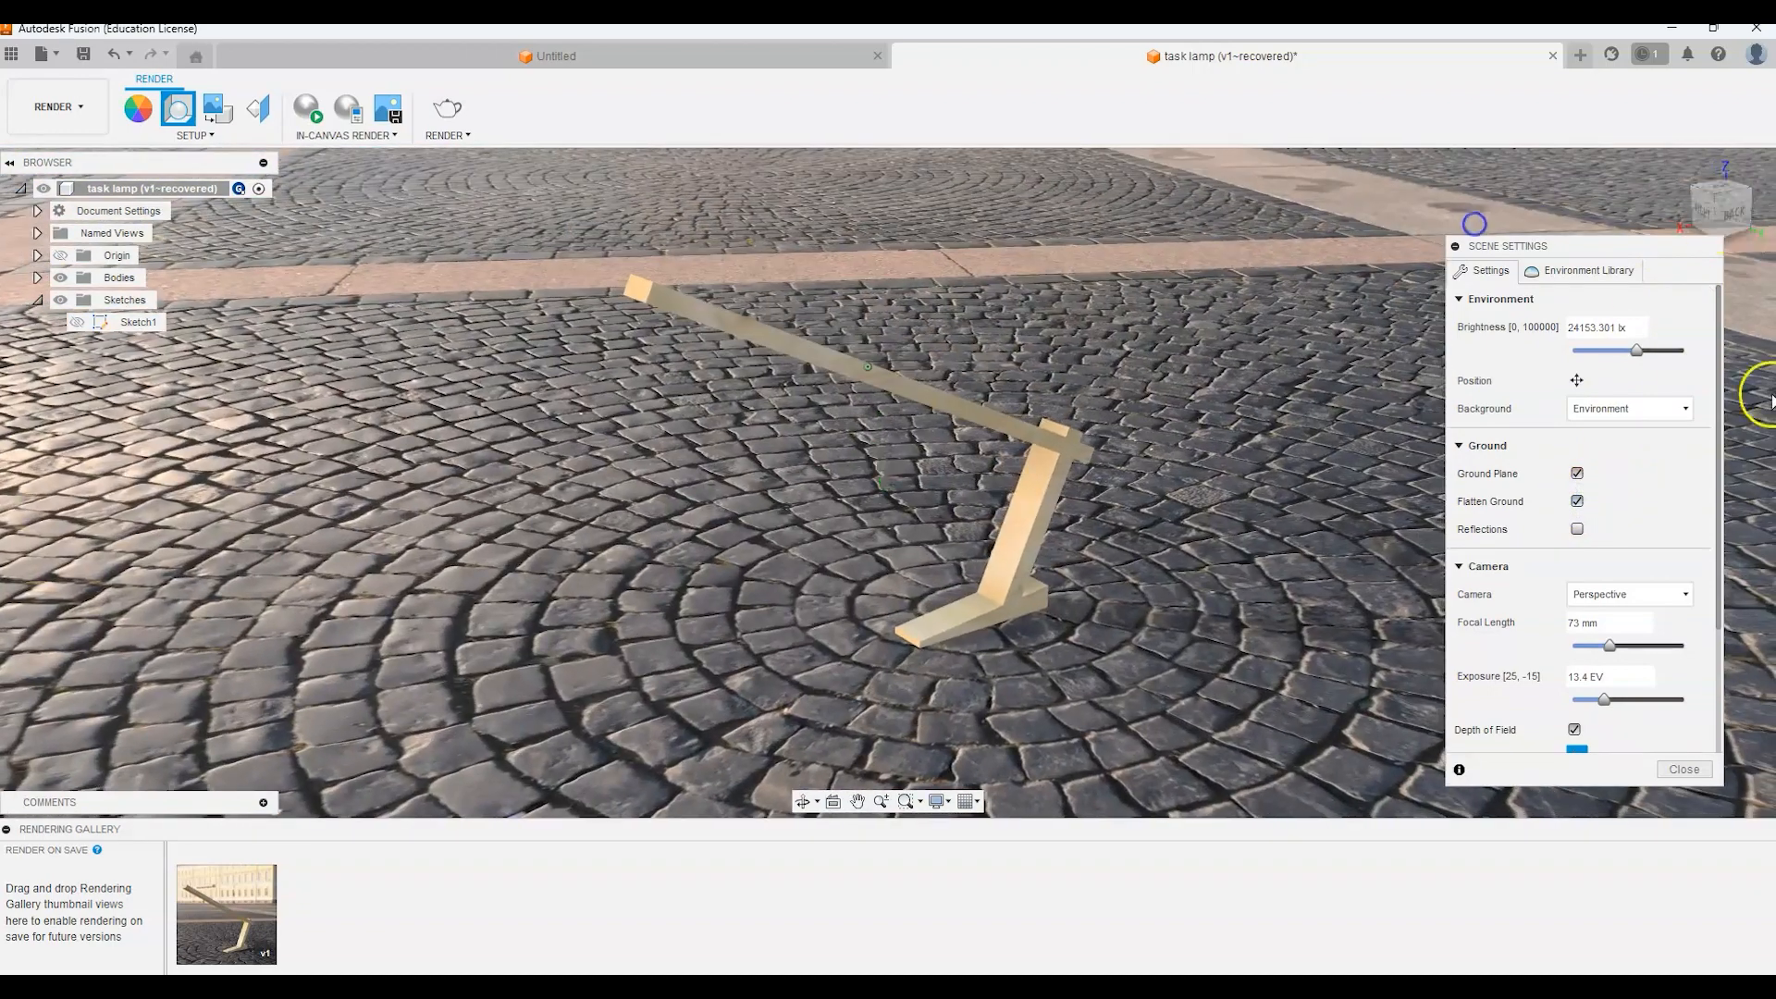
Try ground reflections and the Orthographic camera, restoring reflections to off and the camera to Perspective
click(1577, 529)
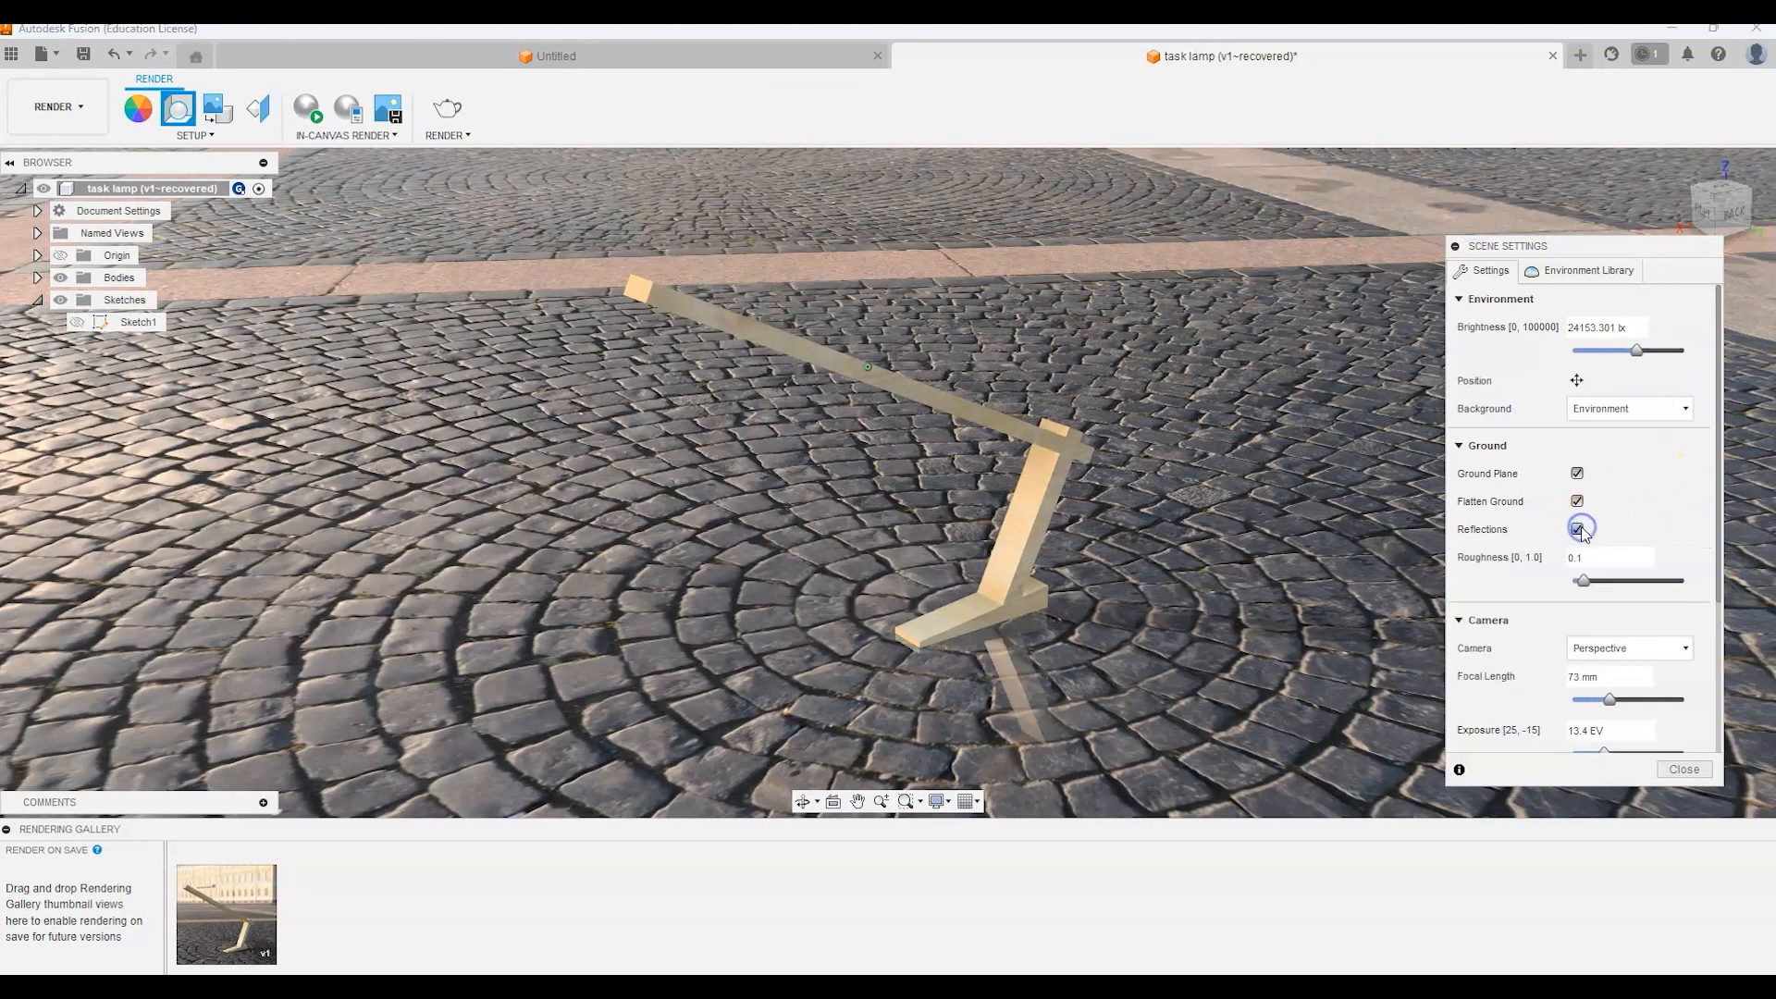
click(1578, 528)
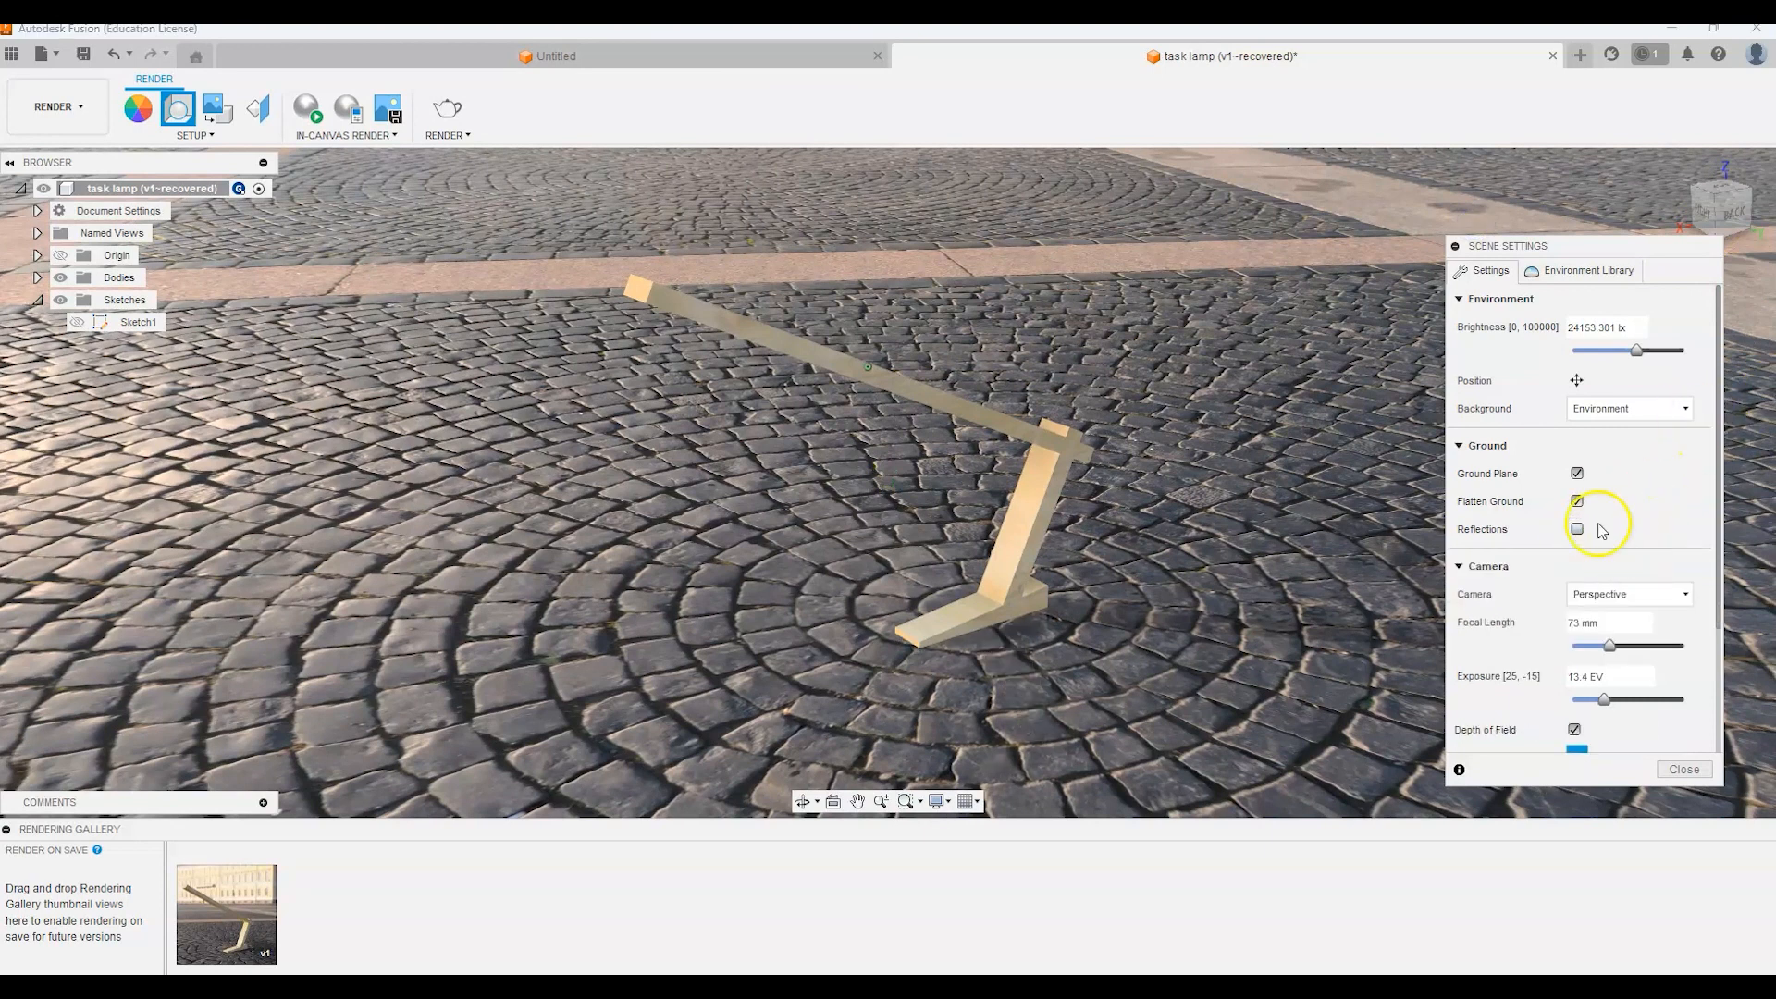
click(1633, 590)
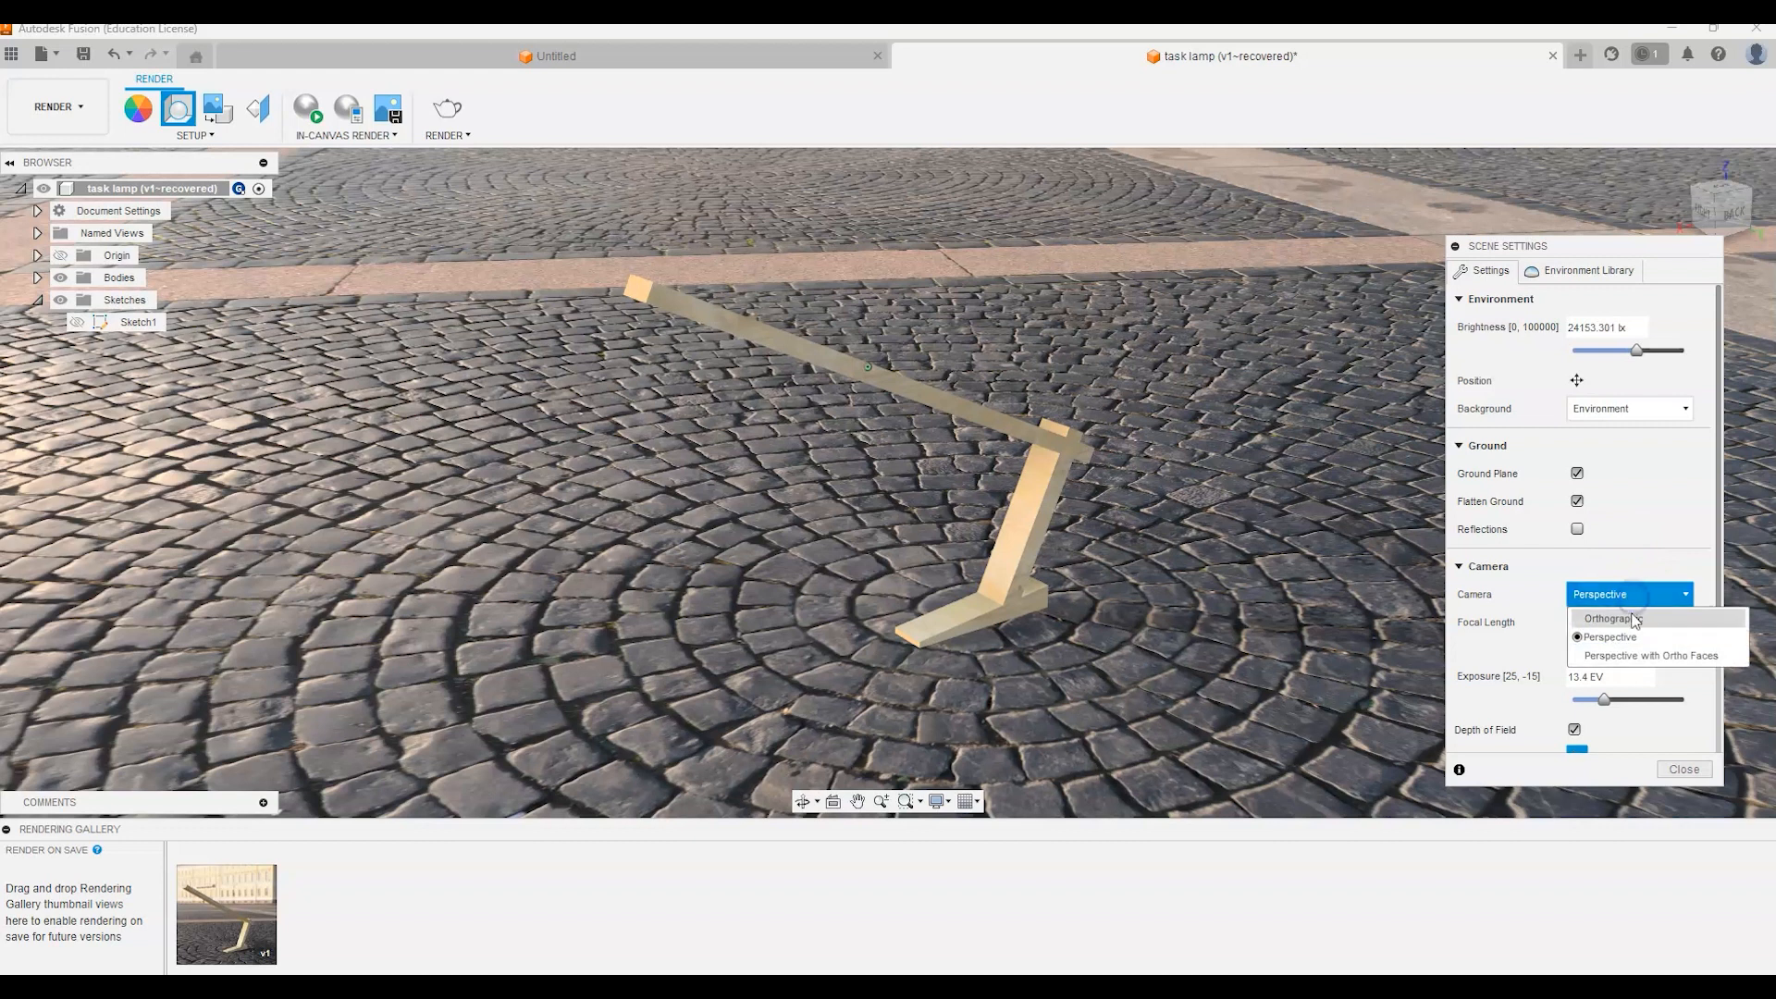
click(1631, 618)
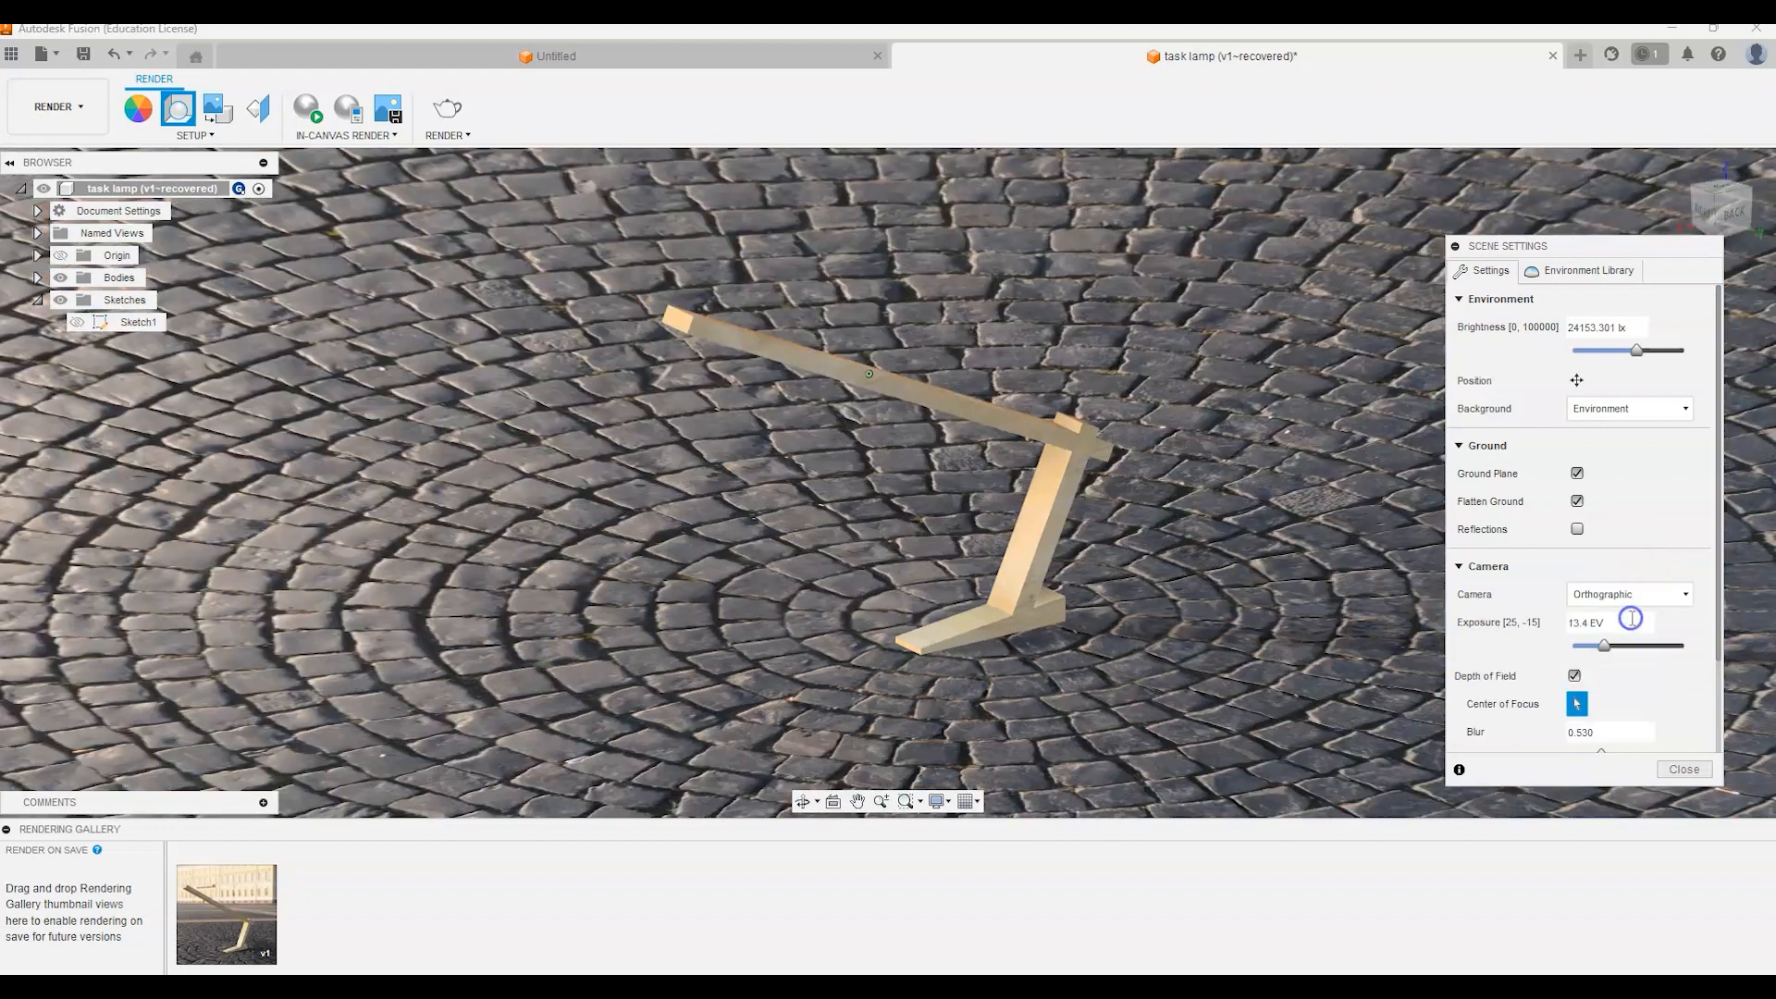
drag(1718, 225, 1728, 201)
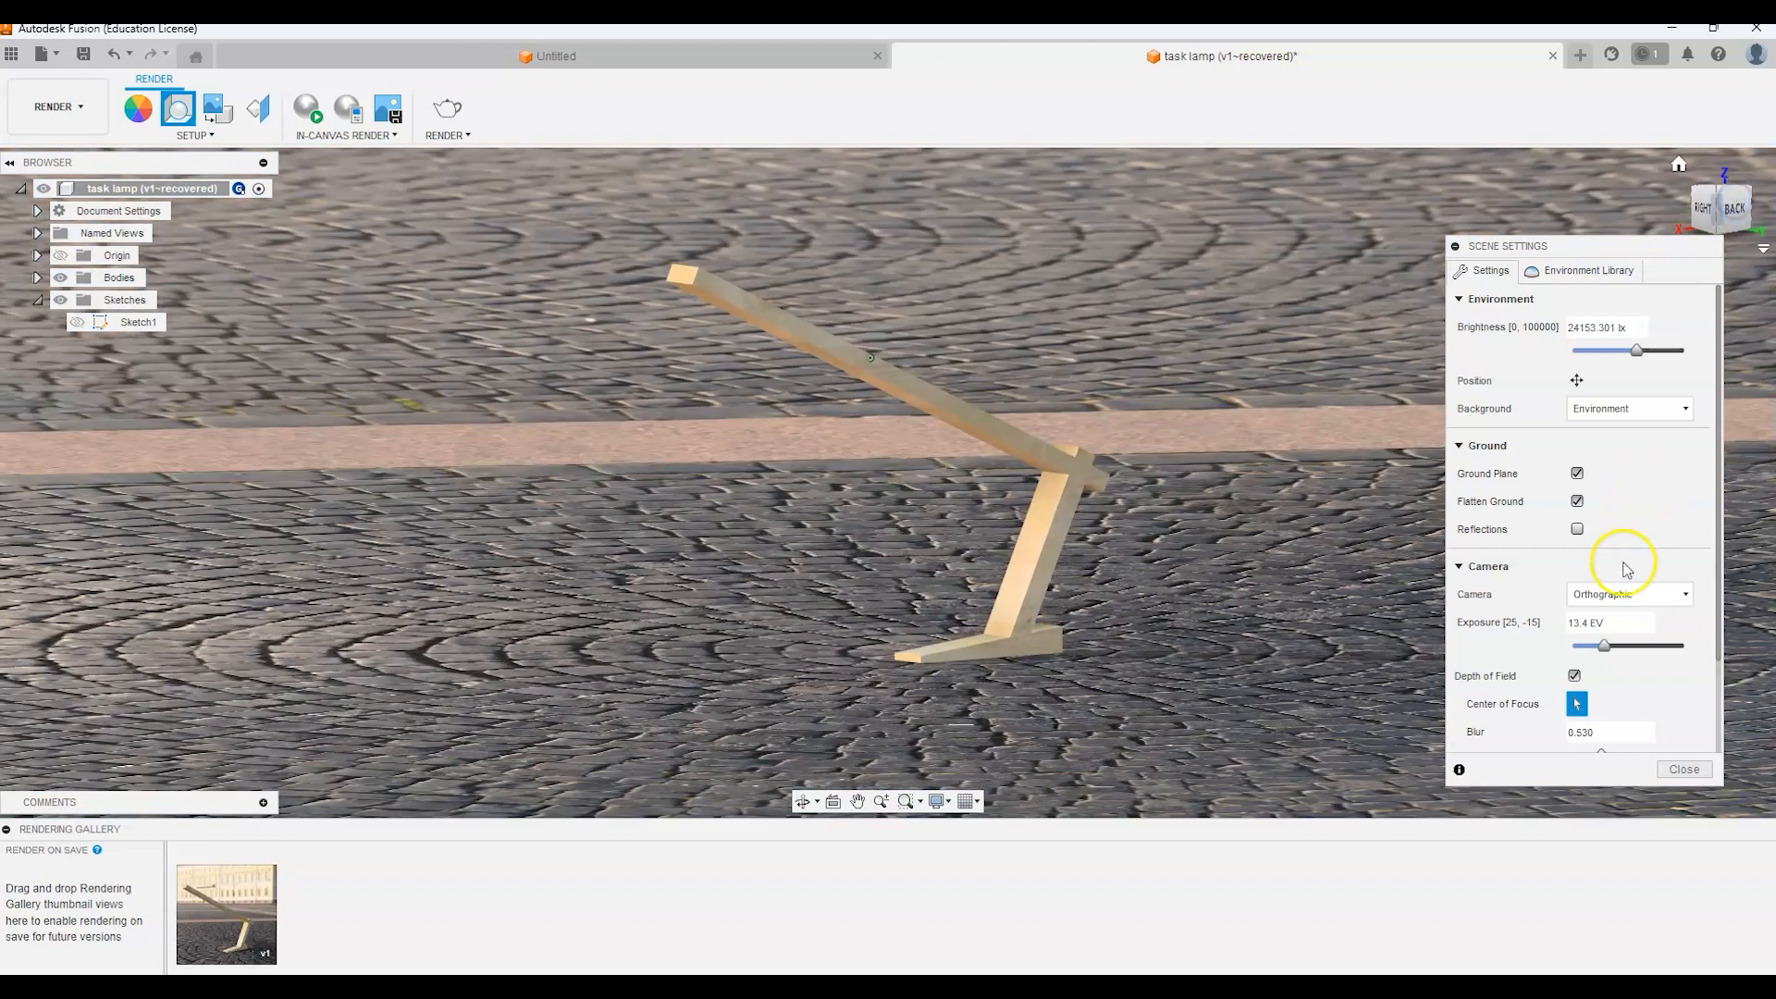
click(1631, 594)
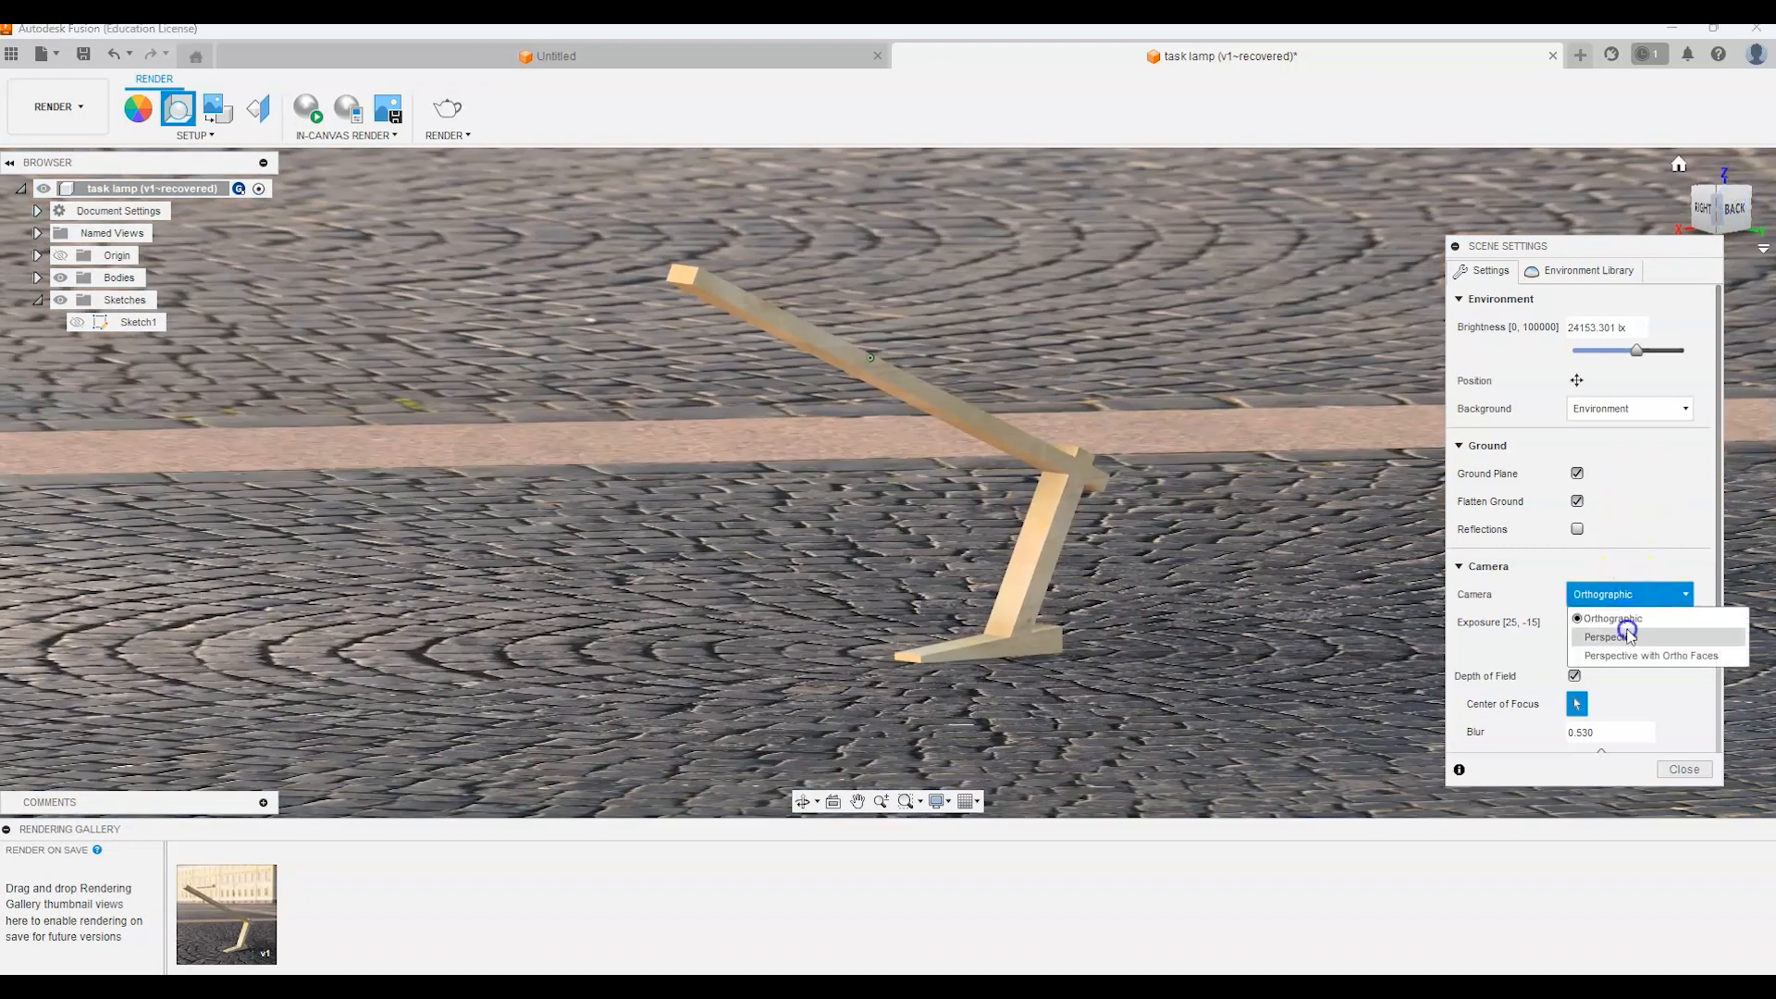
click(1628, 635)
Set the camera focal length to 49 mm and the depth-of-field blur to 0.480, and preview the scene with an in-canvas render
drag(1721, 208, 1736, 211)
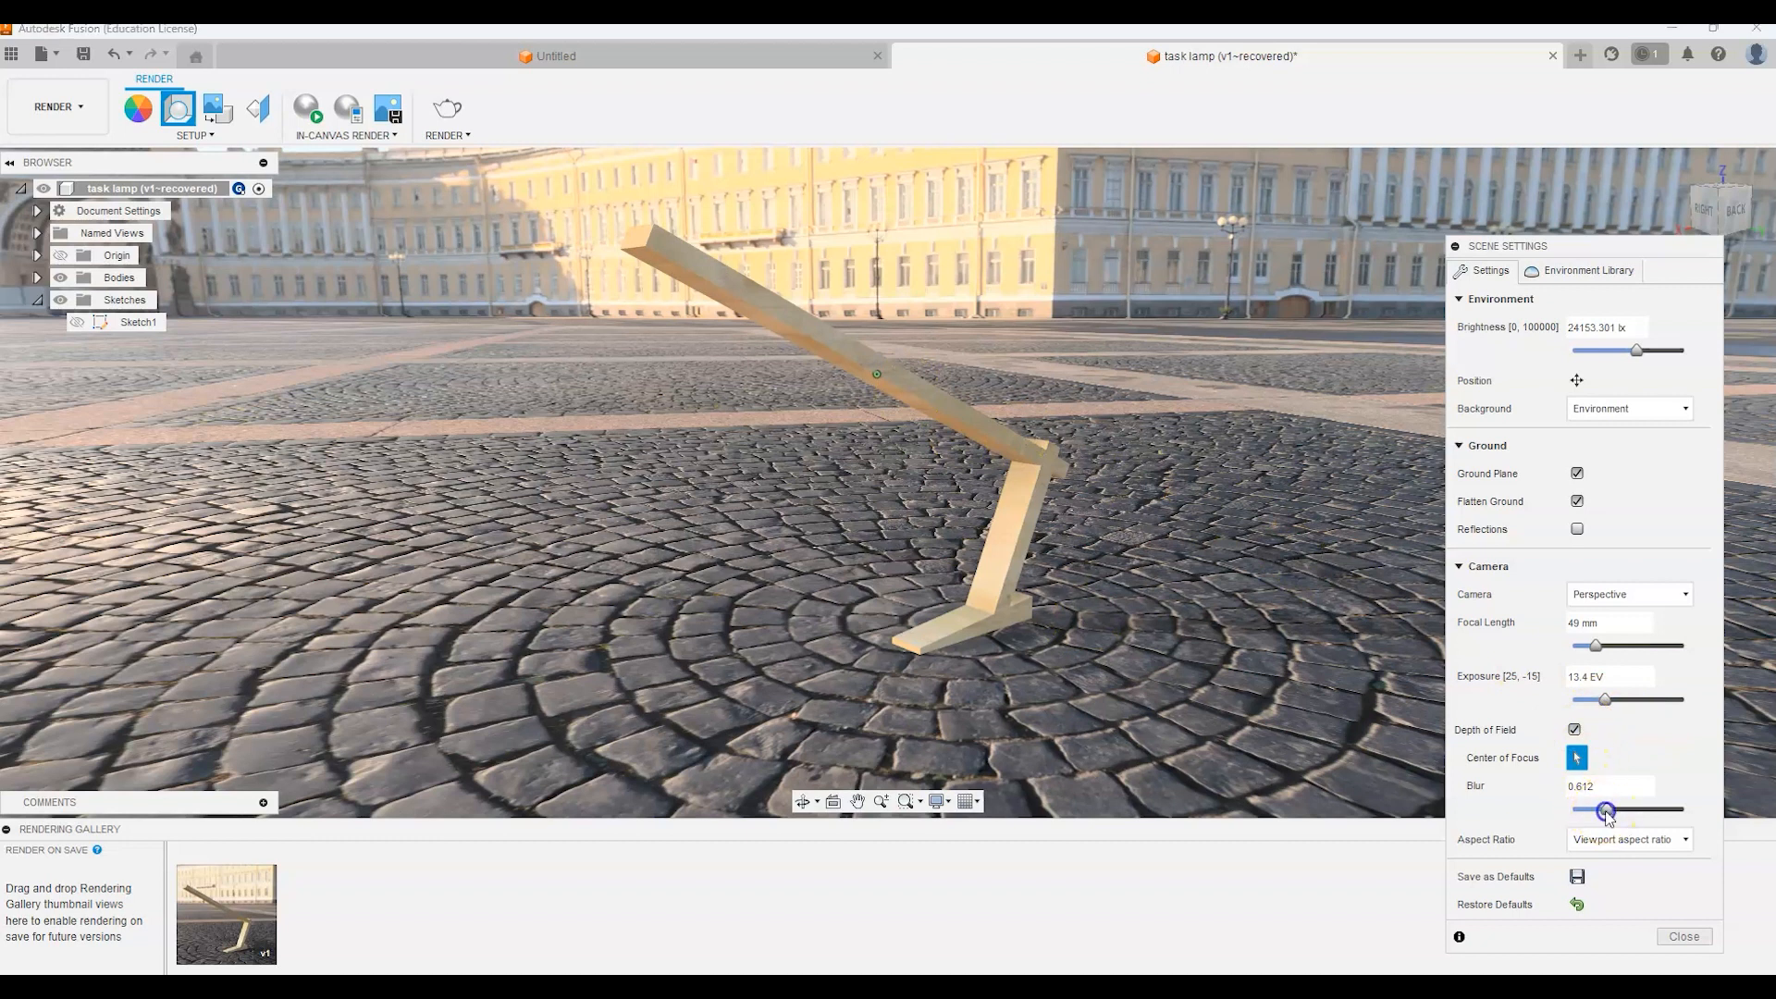
click(308, 113)
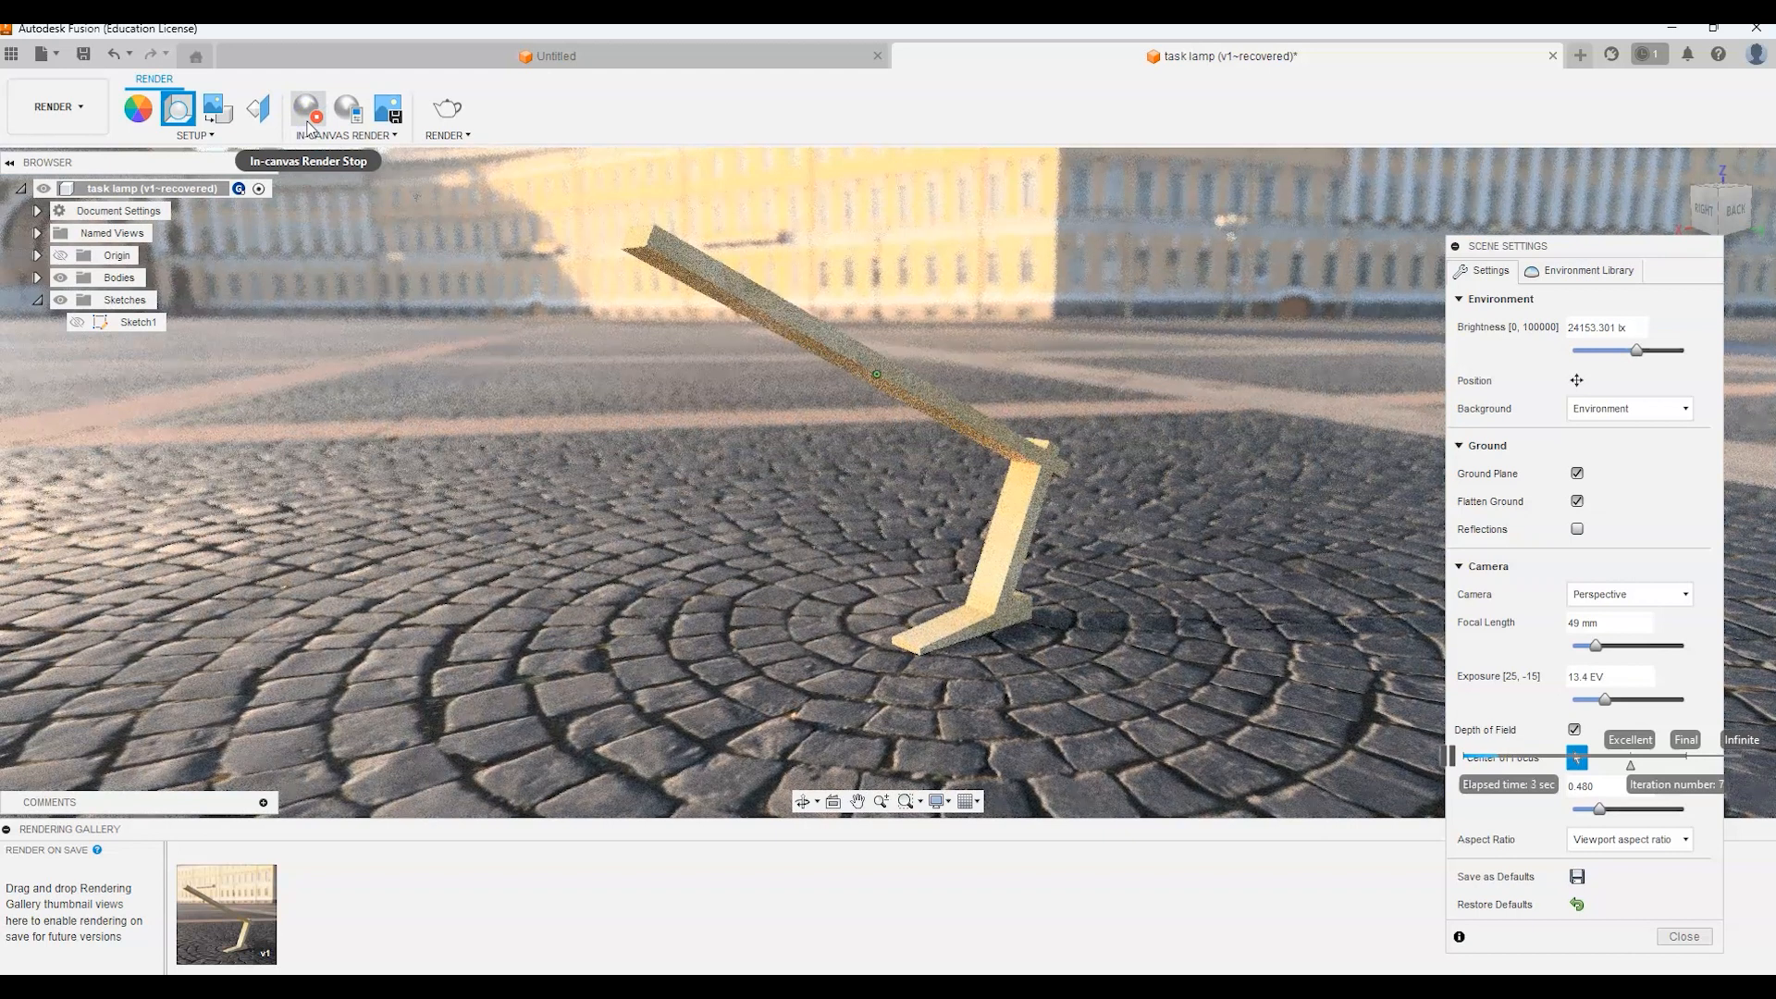
click(873, 393)
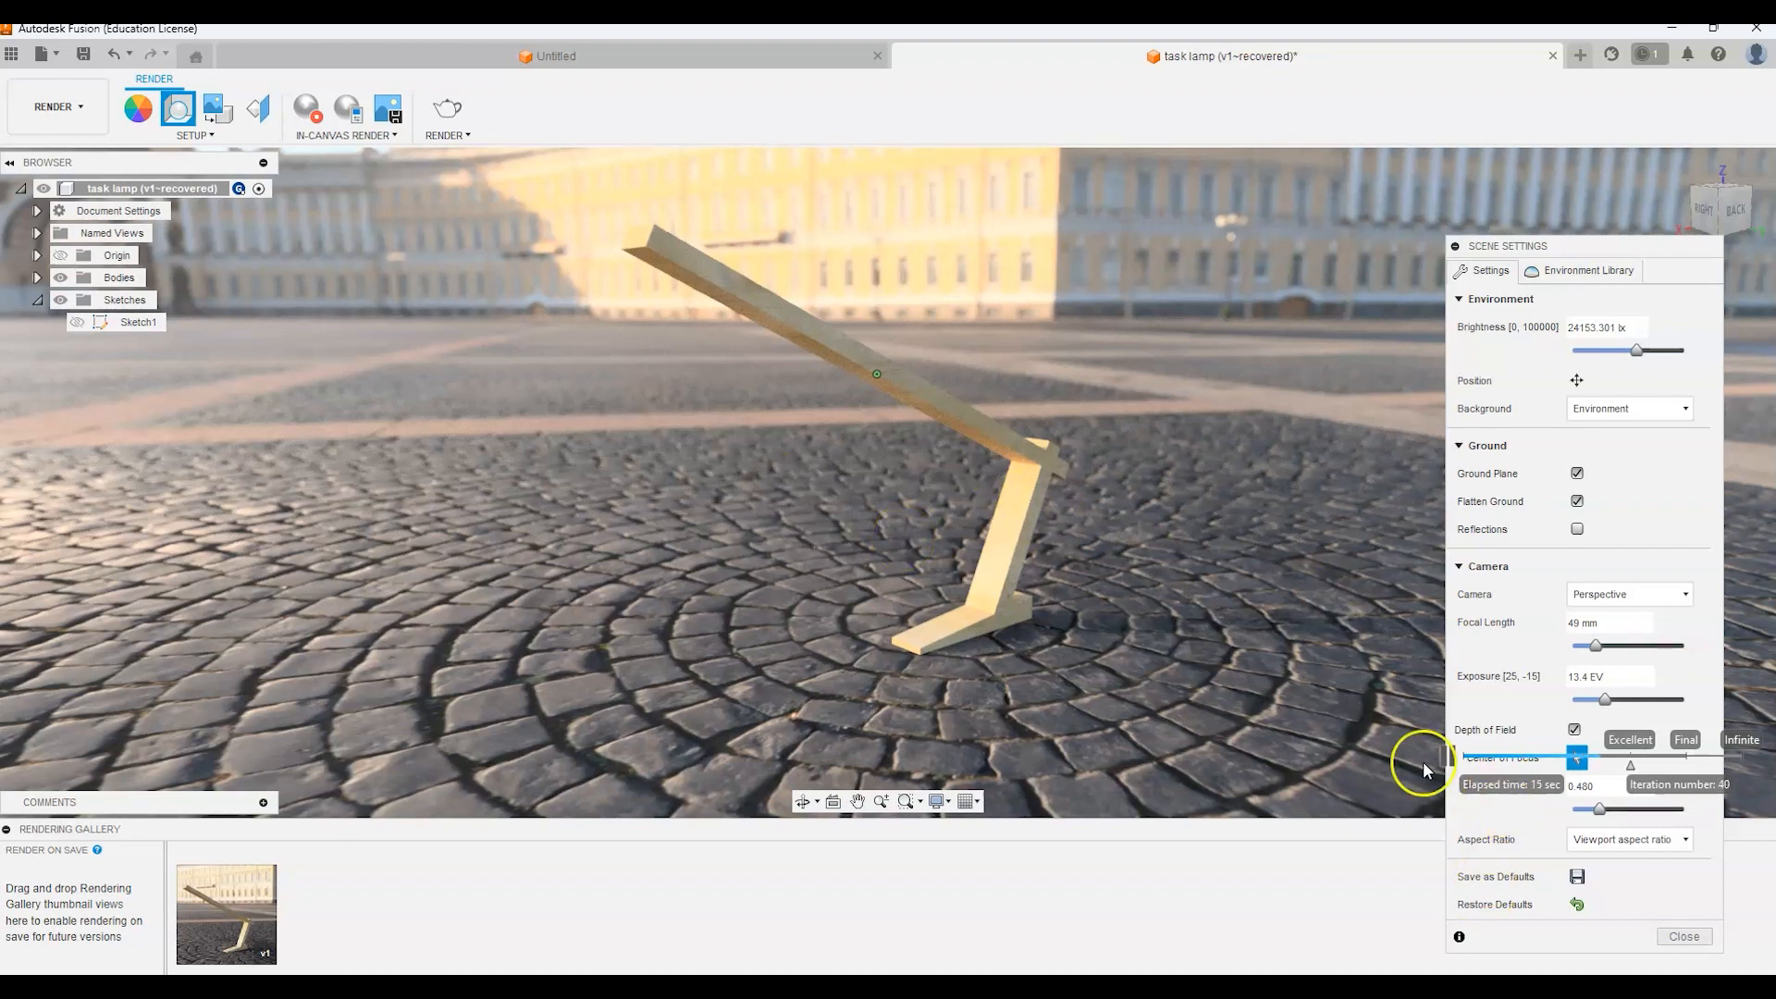
click(308, 110)
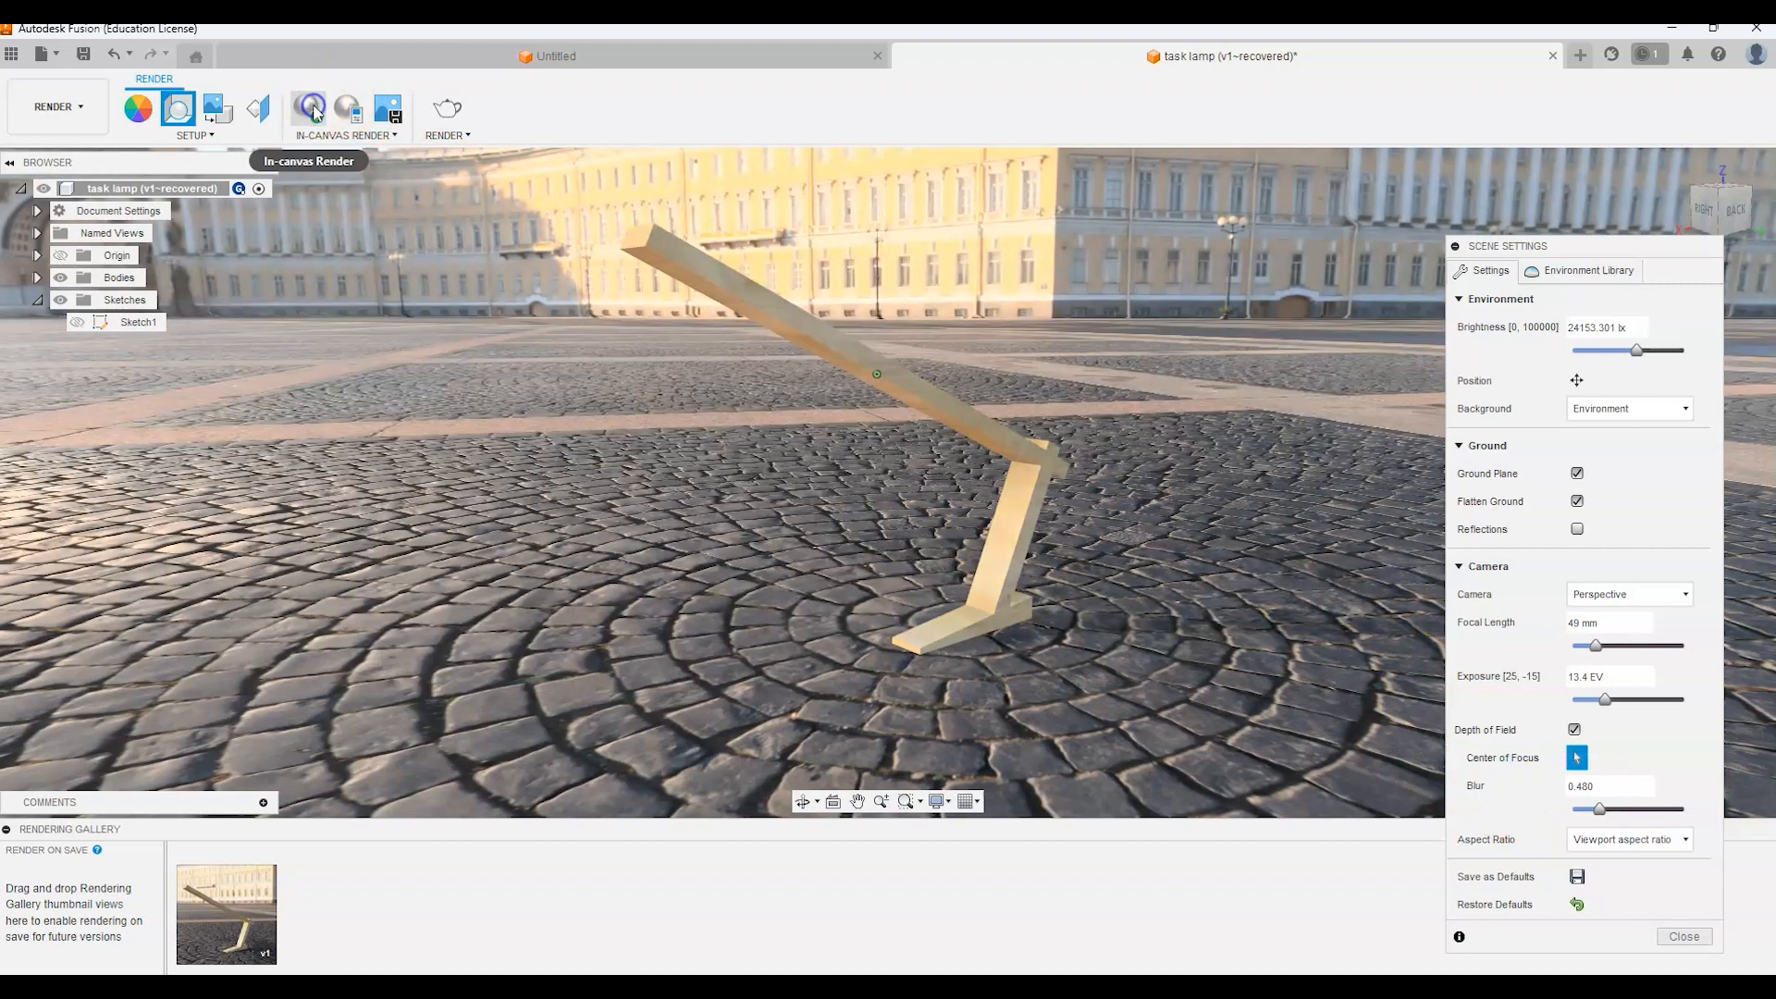
Start a render of the lamp scene with the Local Renderer at Standard quality
click(450, 110)
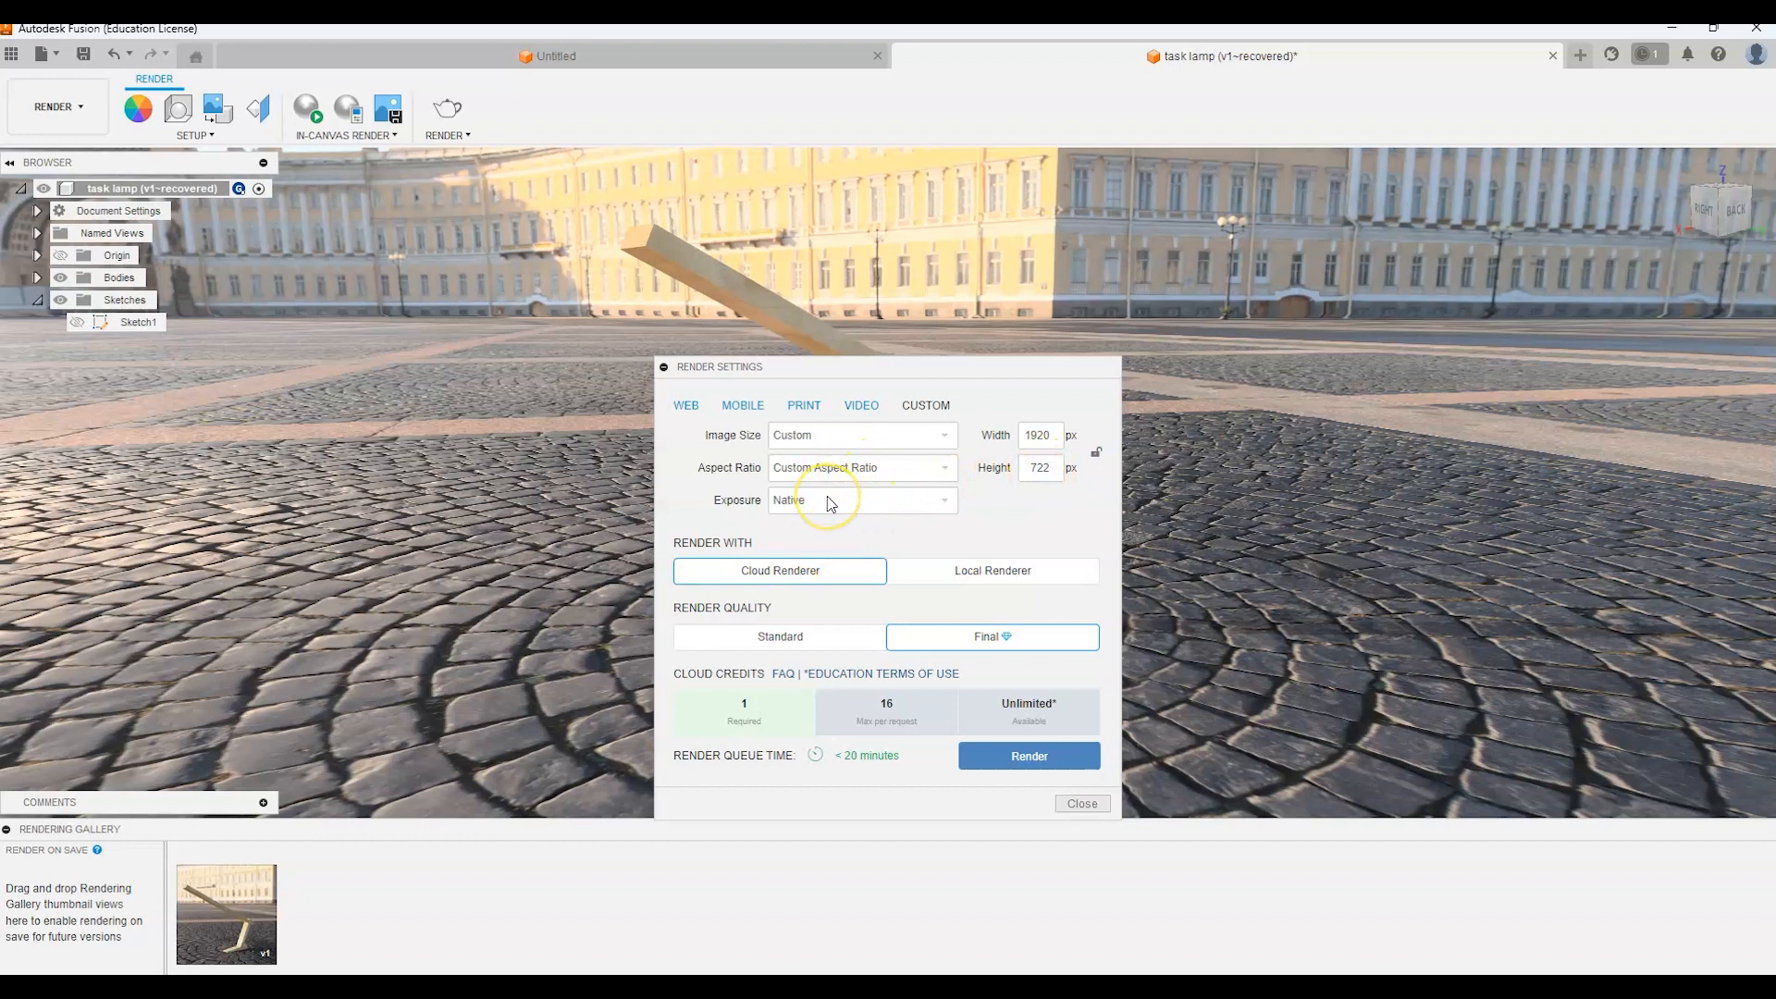
click(862, 637)
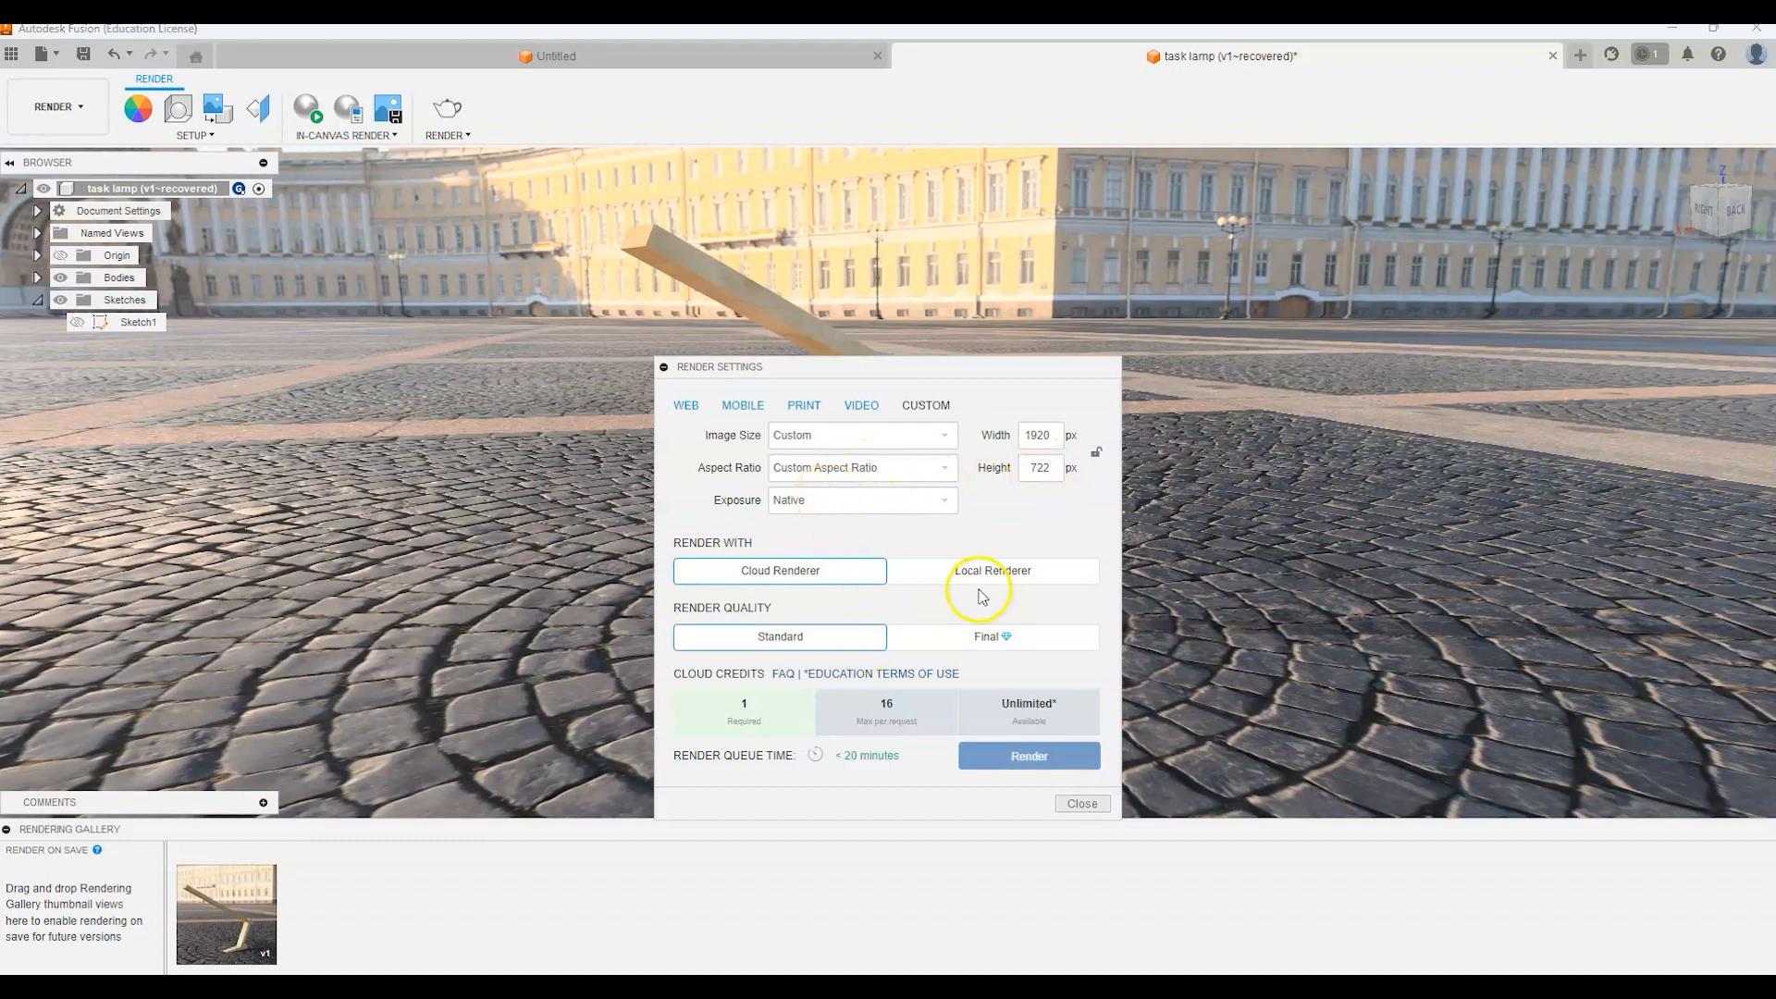
click(963, 572)
click(1001, 734)
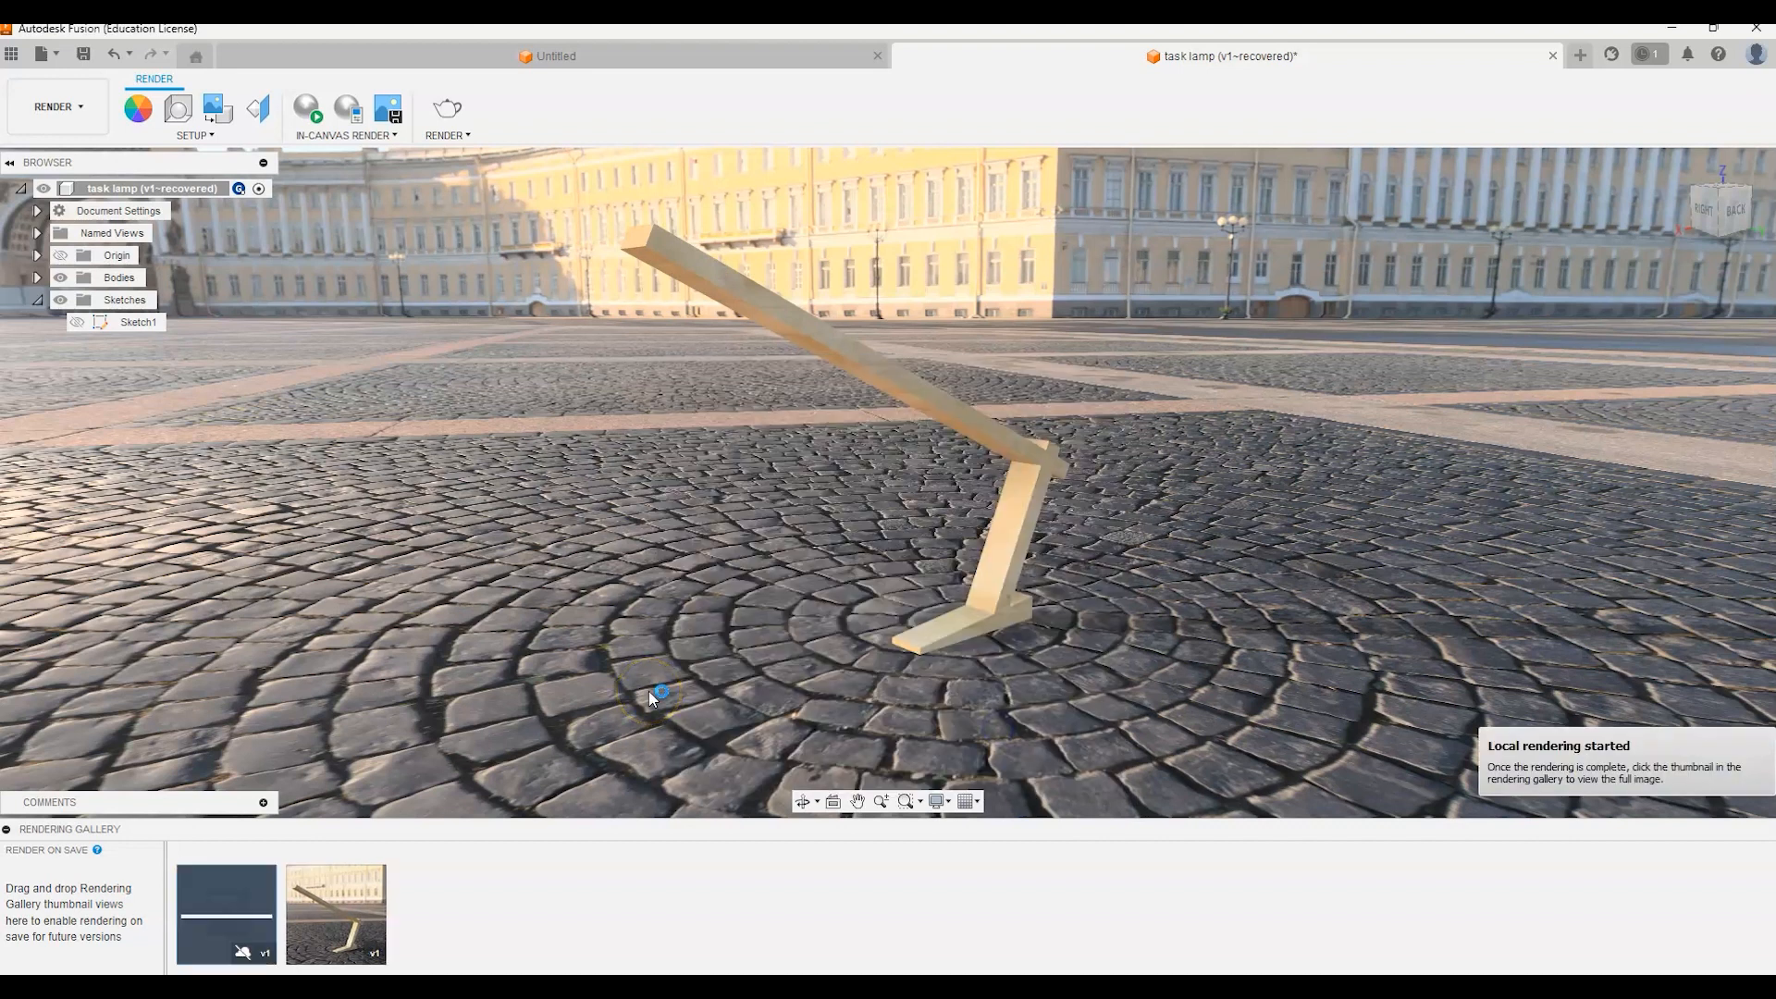
View the newest finished render from the gallery and check its image download options, cancelling without saving a file
mouse_move(366, 918)
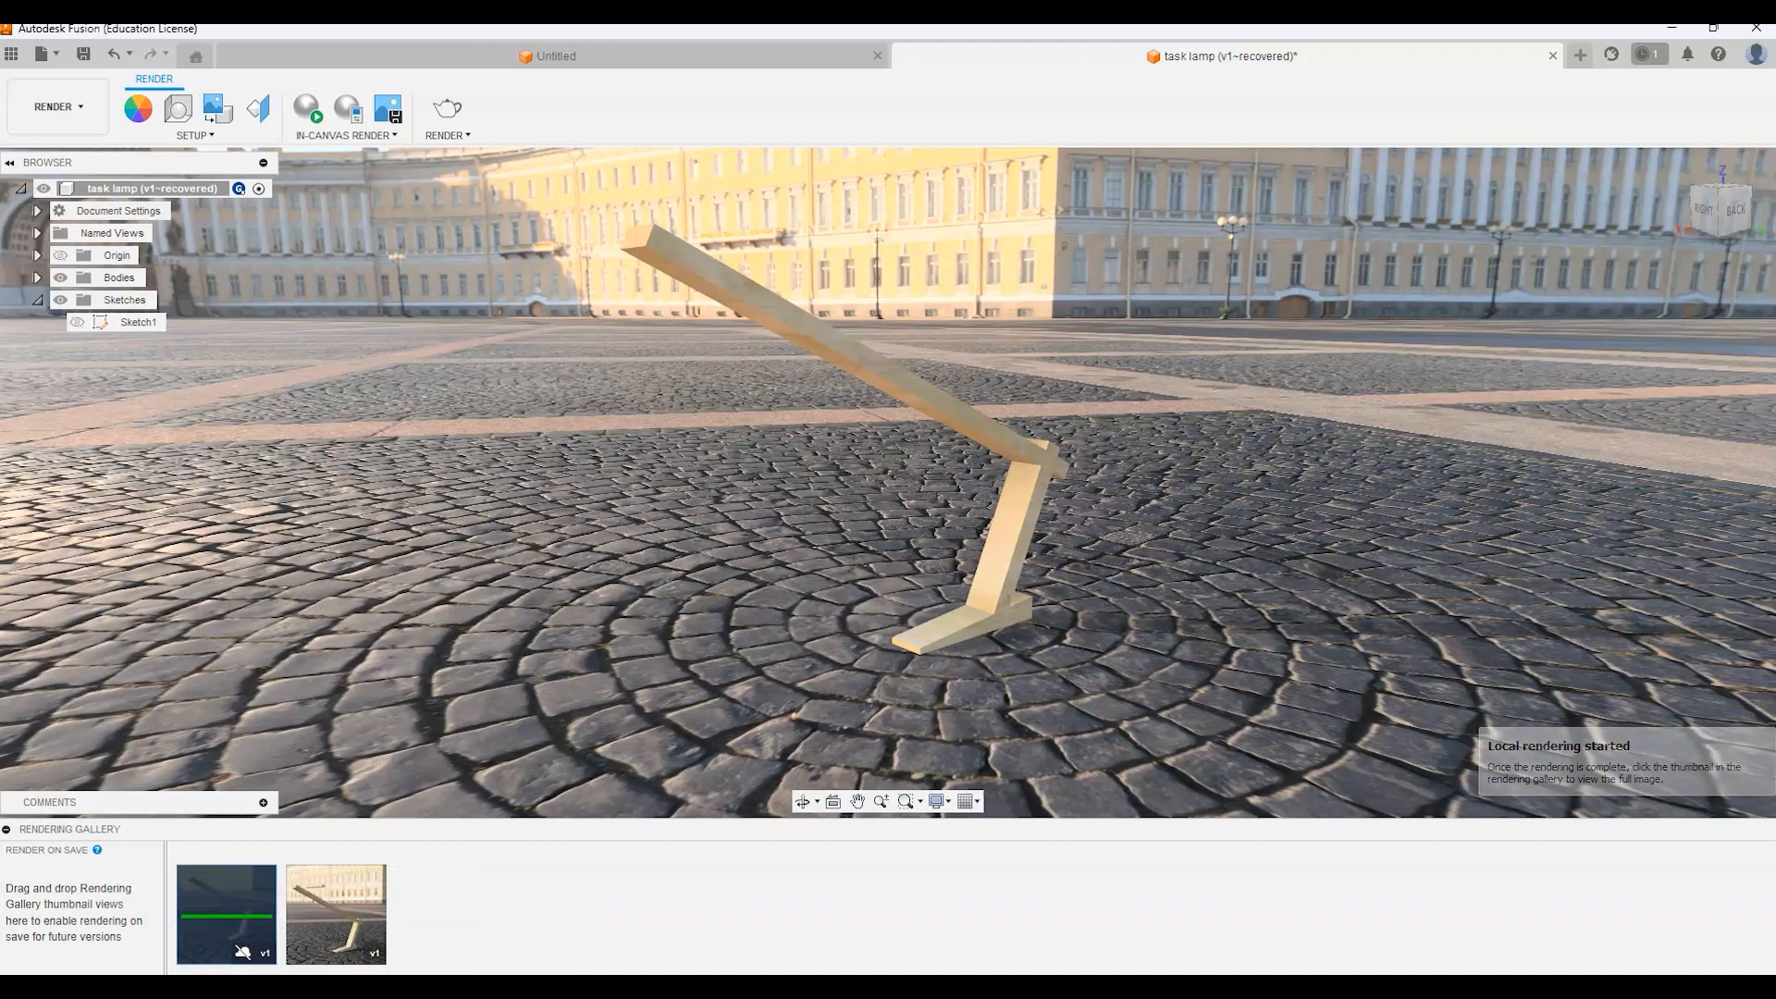
mouse_move(238, 936)
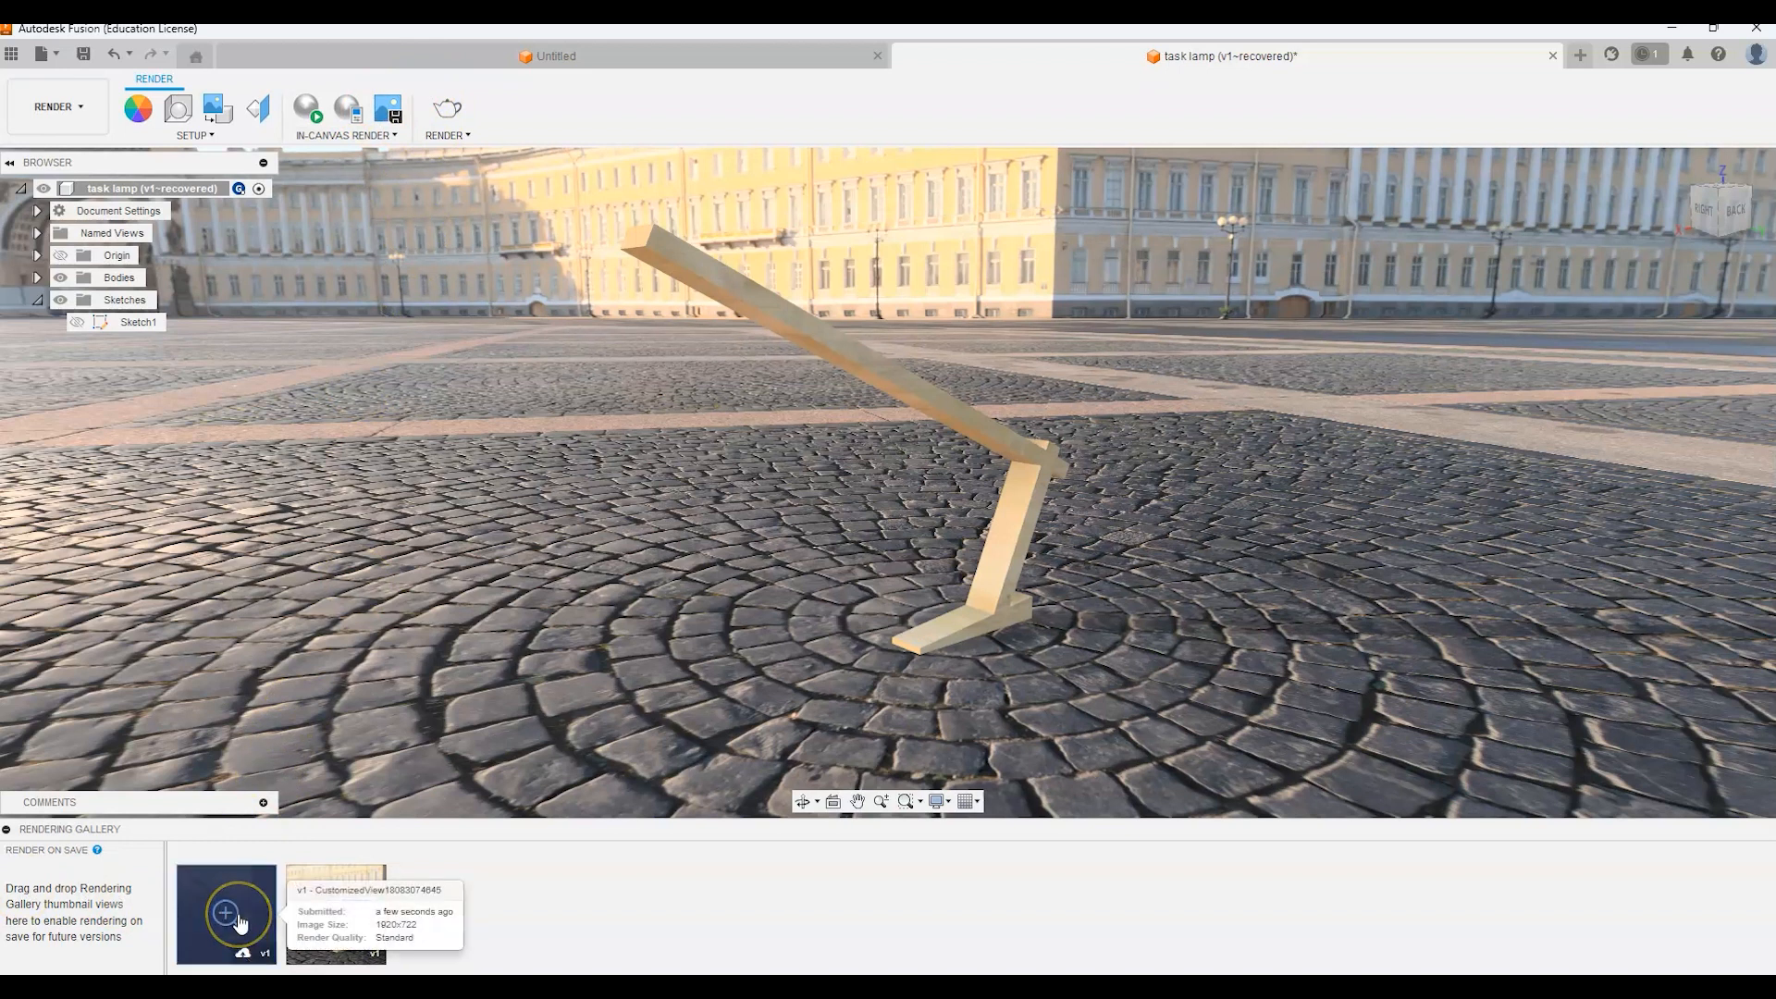
click(237, 916)
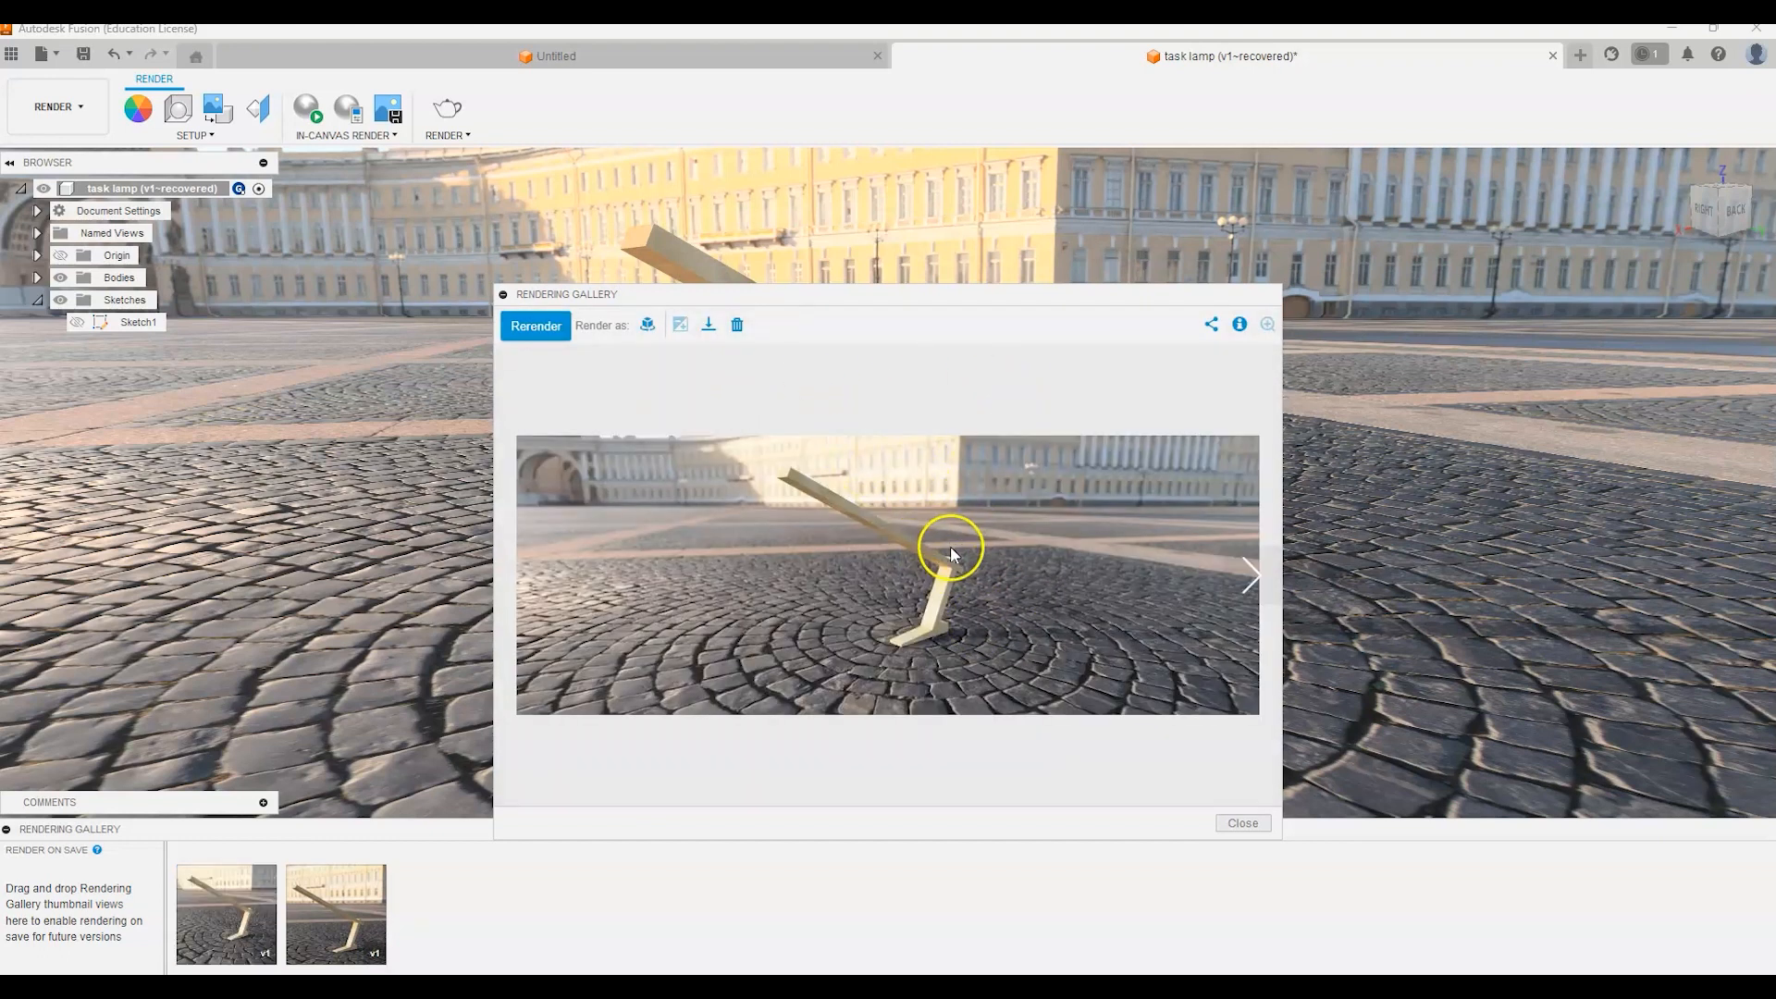
click(711, 324)
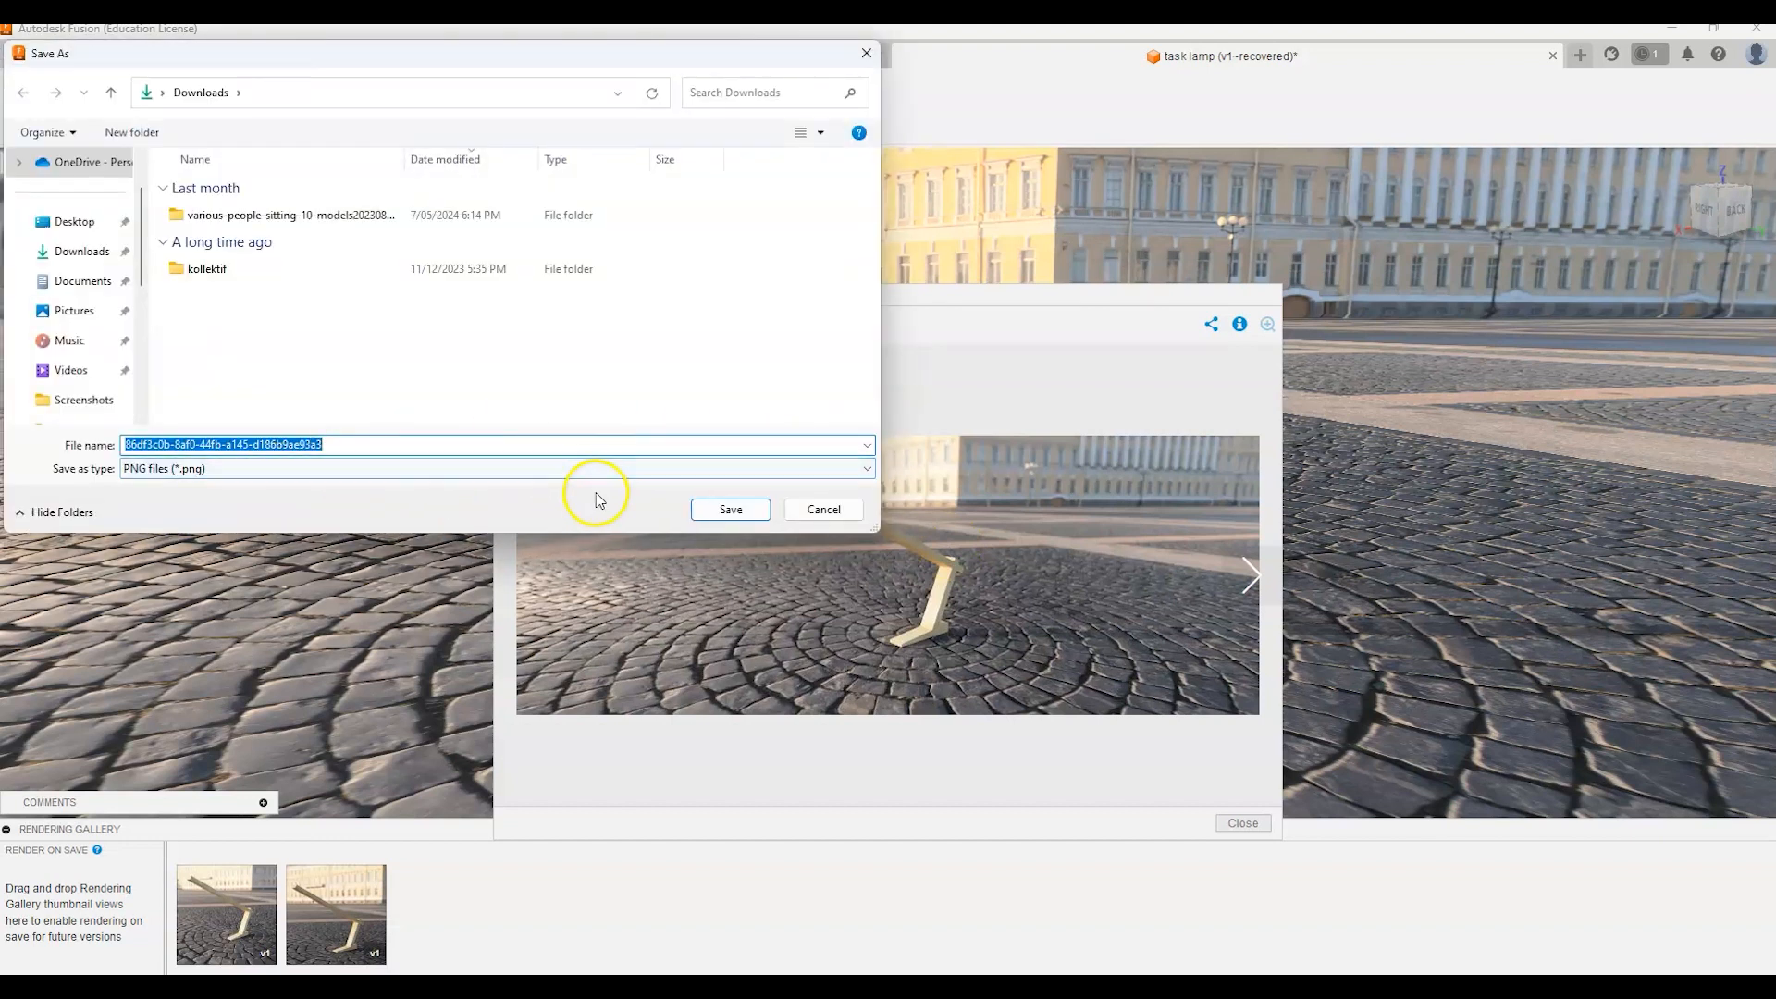
click(824, 509)
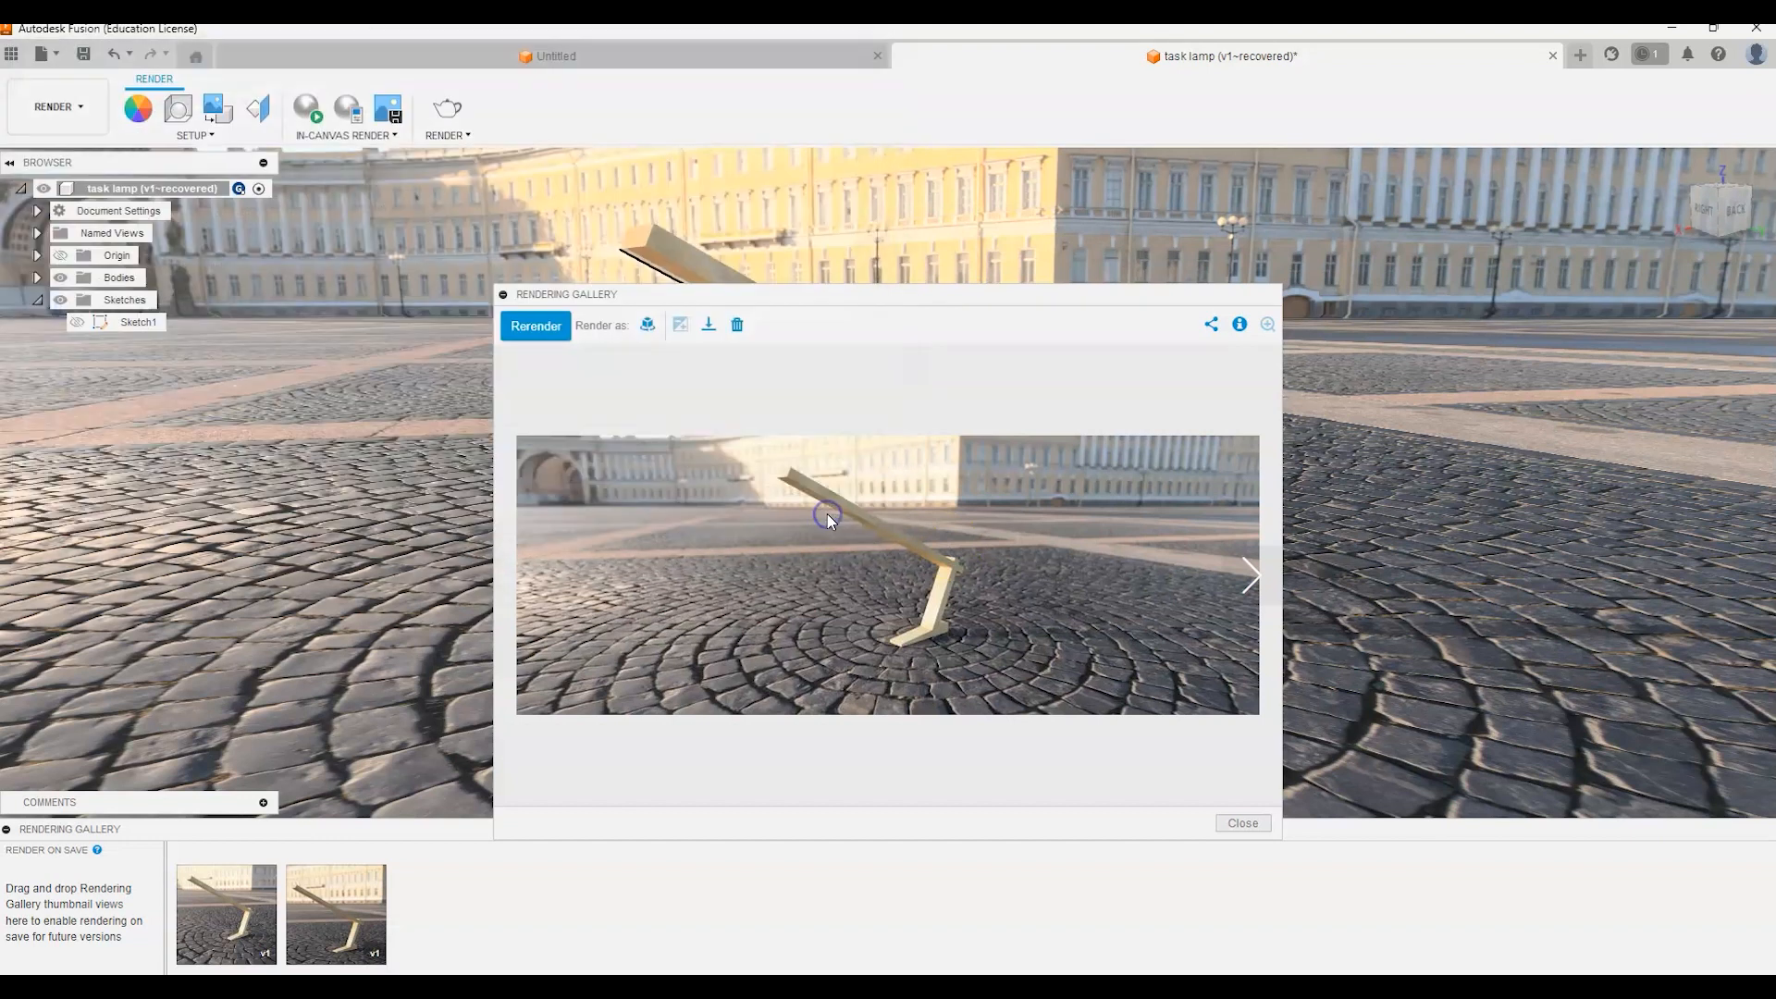